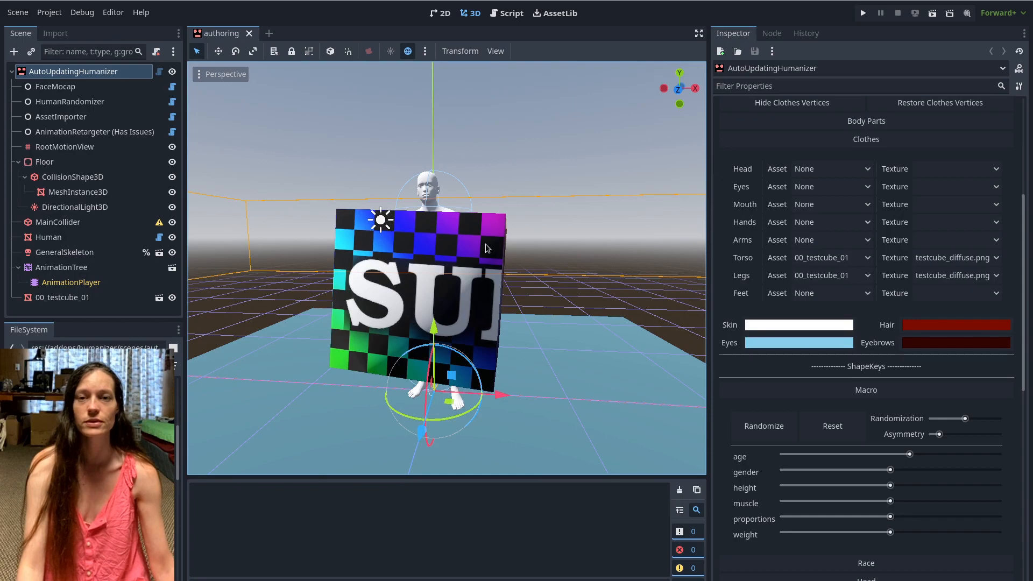
# Inspect the textured test cube worn by the human from several sides.
pyautogui.moveTo(485, 248); pyautogui.dragTo(323, 272, button='middle')
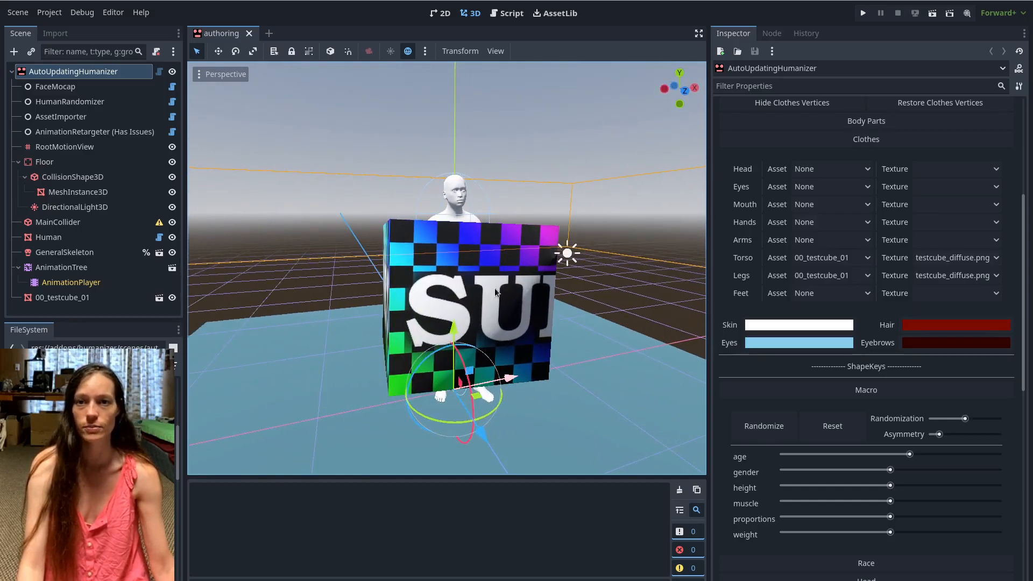
pyautogui.moveTo(519, 277); pyautogui.dragTo(370, 284, button='middle')
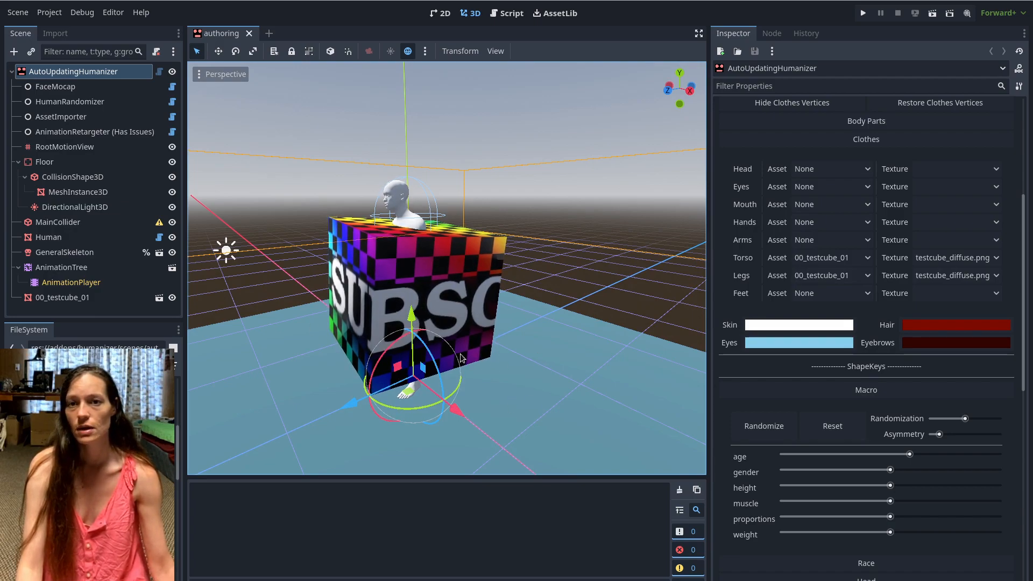
pyautogui.moveTo(489, 349); pyautogui.dragTo(535, 304, button='middle')
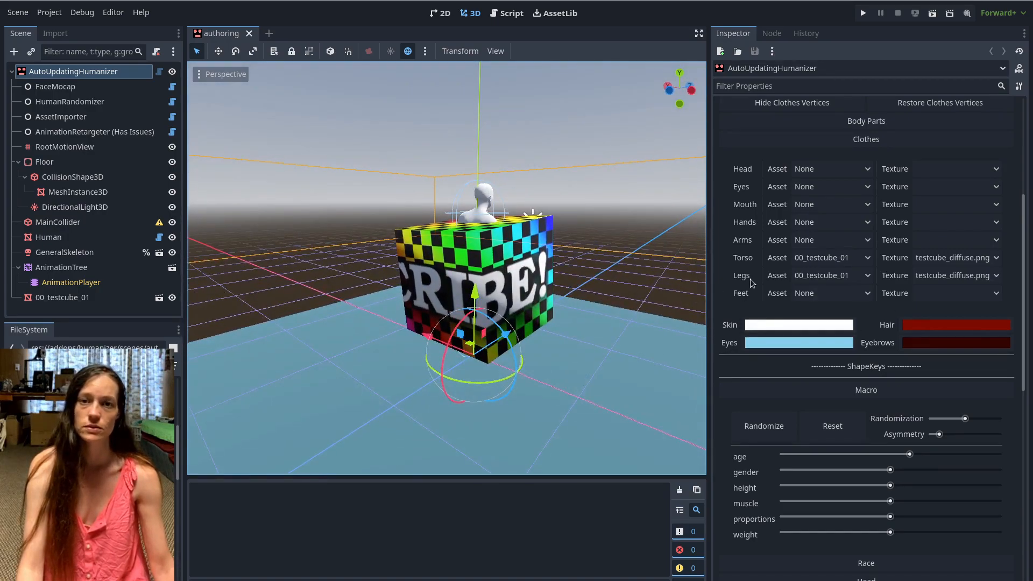
pyautogui.moveTo(614, 279); pyautogui.dragTo(285, 278, button='middle')
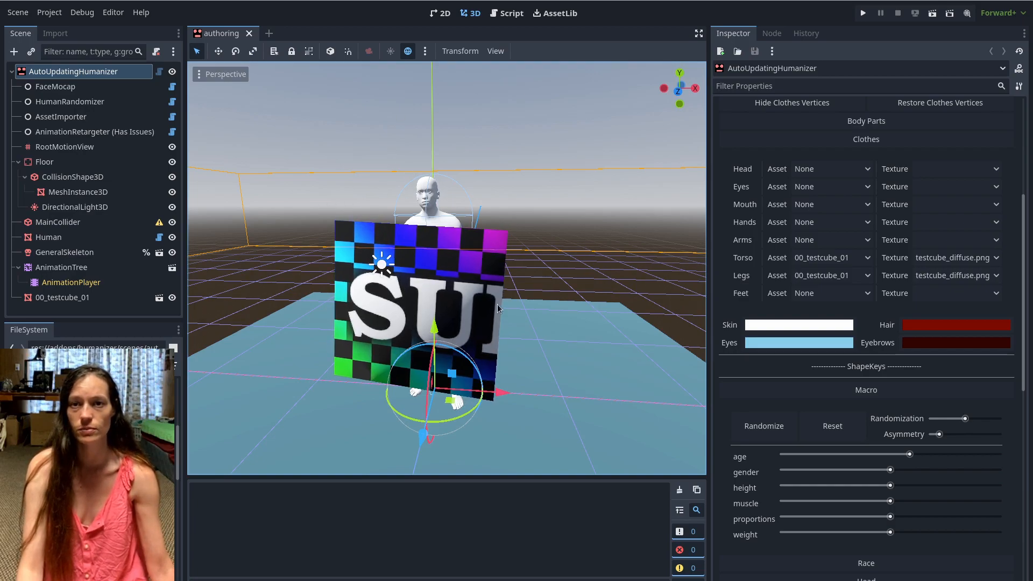
pyautogui.scroll(-3, 627, 403)
pyautogui.scroll(3, 627, 403)
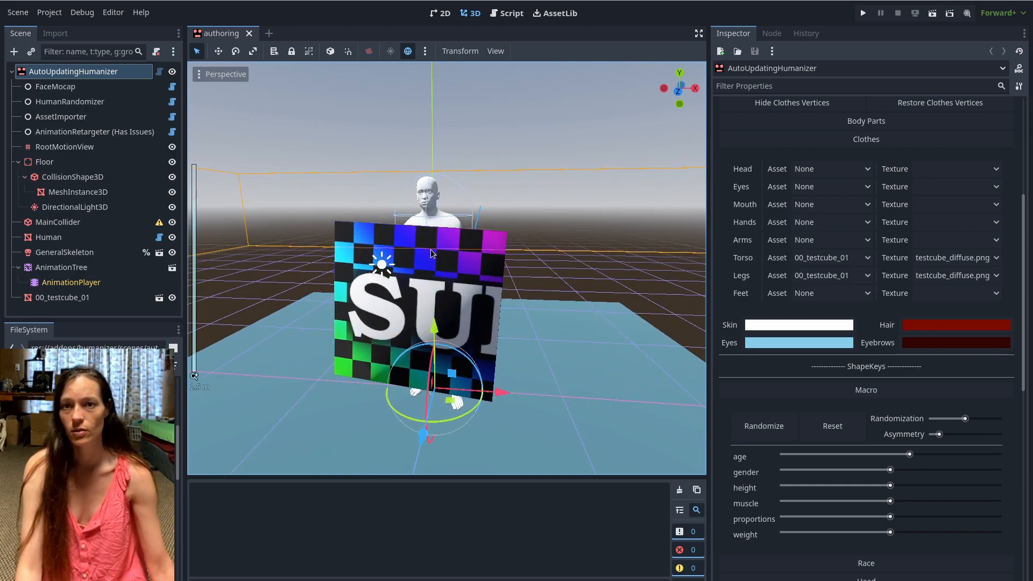
pyautogui.moveTo(434, 257); pyautogui.dragTo(395, 333, button='middle')
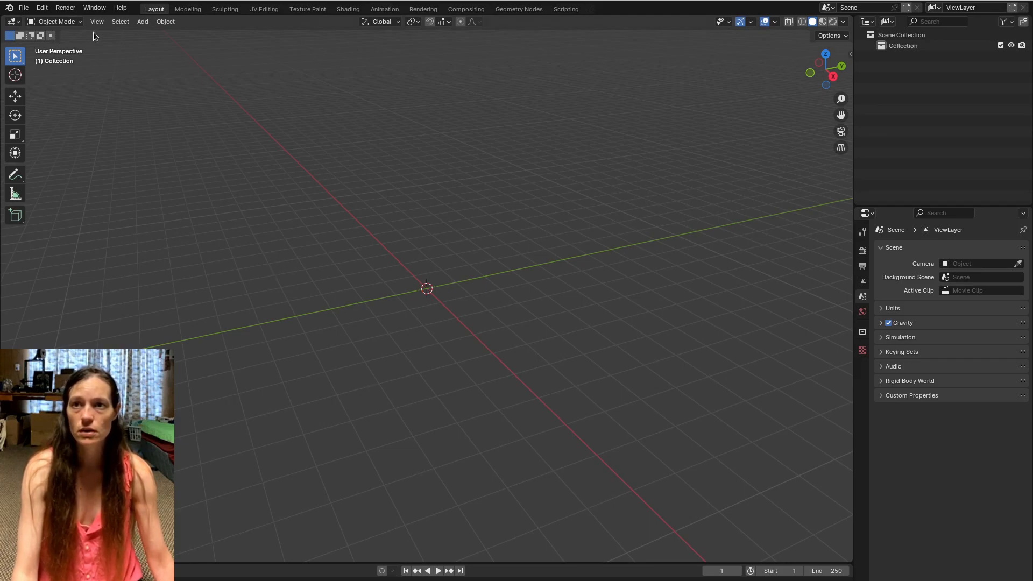
# Switch to Blender and add a mesh cube at the origin of the empty scene.
pyautogui.click(142, 22)
pyautogui.moveTo(189, 33)
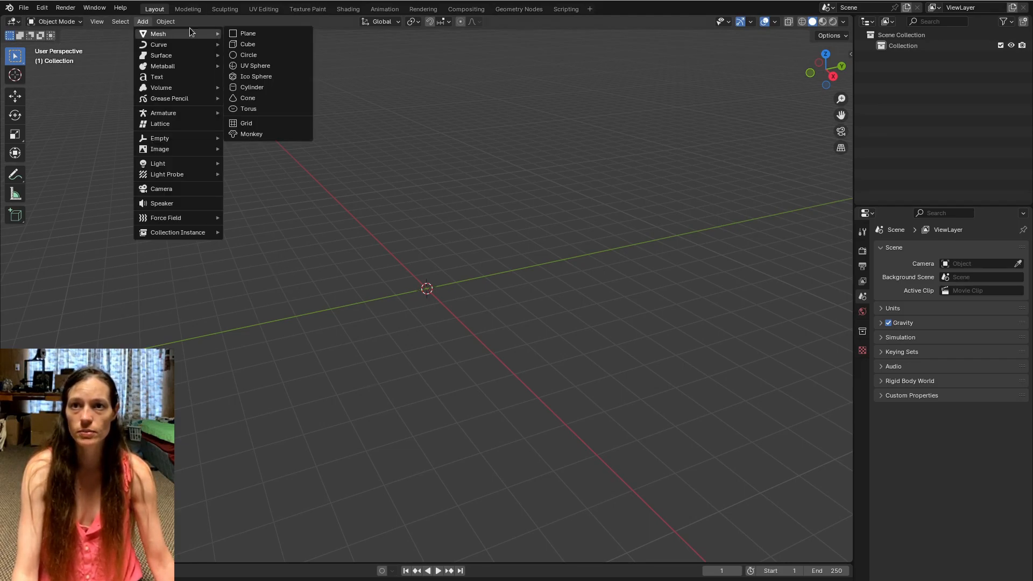
pyautogui.click(276, 45)
pyautogui.scroll(1, 400, 278)
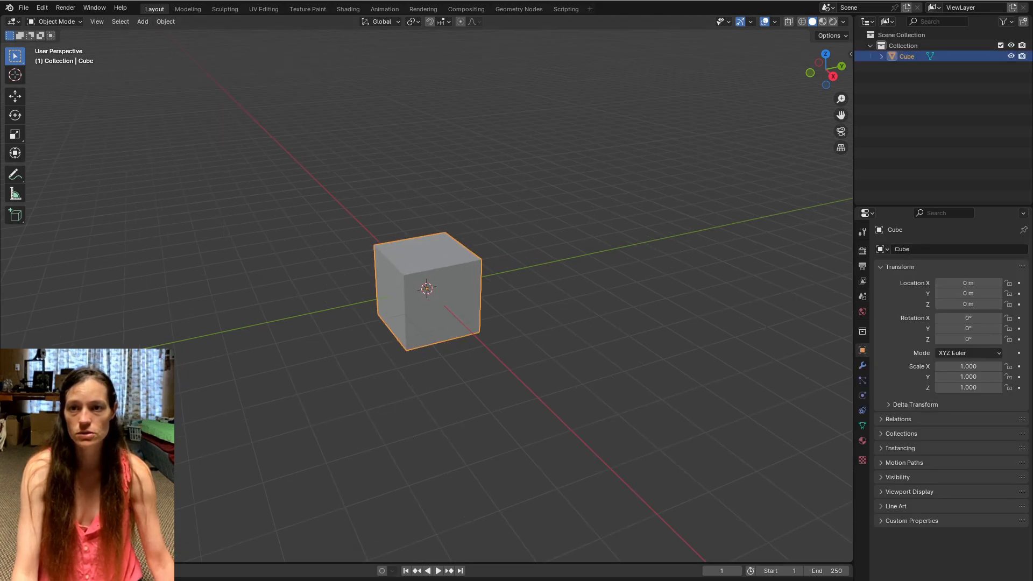
pyautogui.moveTo(46, 562); pyautogui.dragTo(46, 565)
pyautogui.click(46, 554)
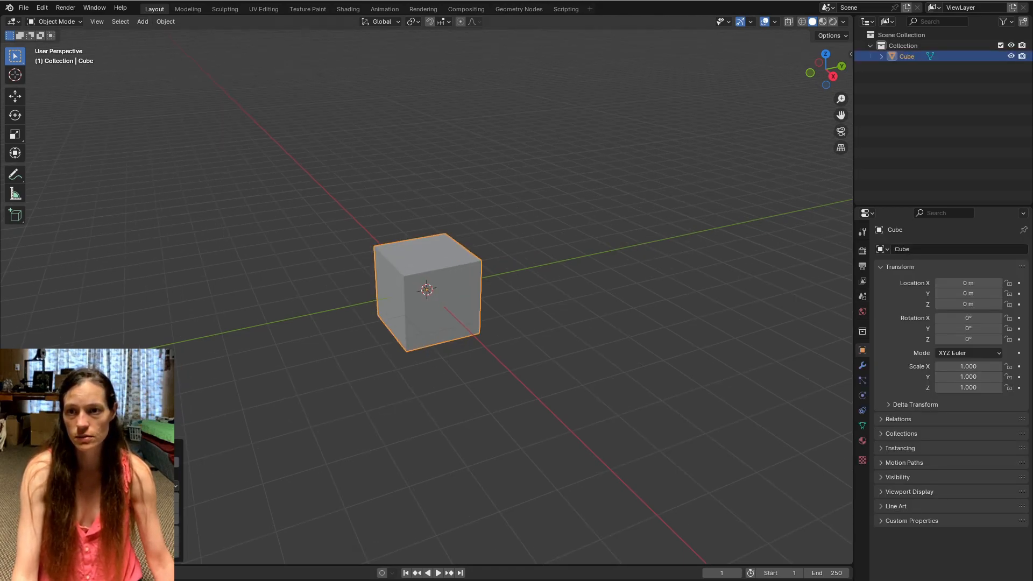
pyautogui.scroll(-3, 426, 291)
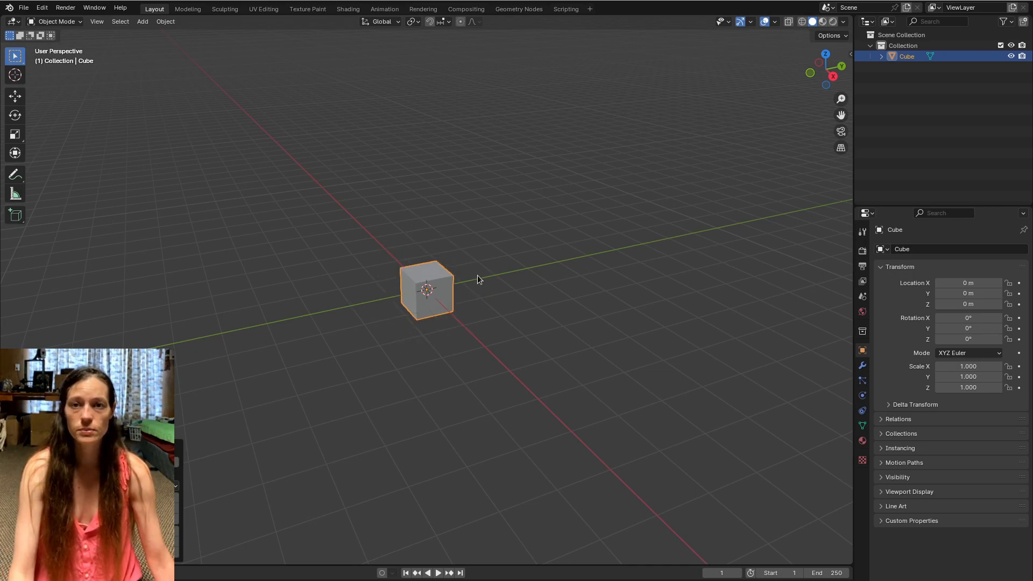
pyautogui.scroll(2, 511, 252)
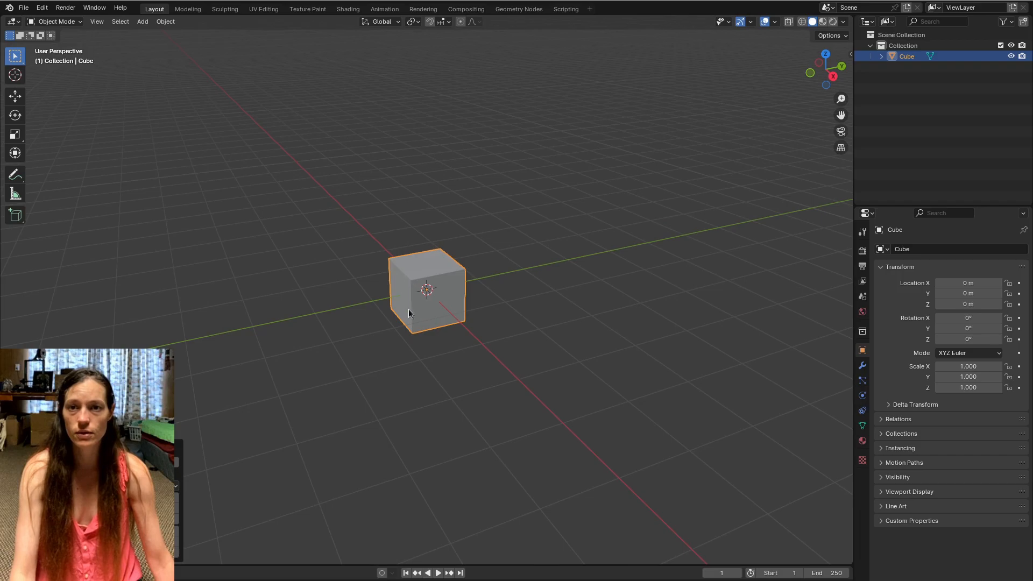
pyautogui.scroll(4, 408, 313)
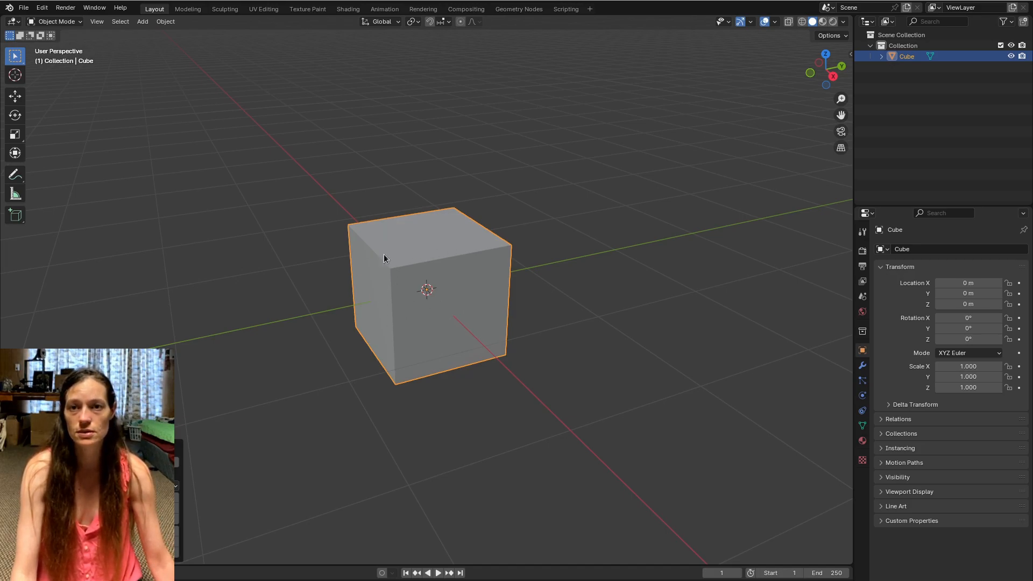
pyautogui.moveTo(564, 424); pyautogui.dragTo(496, 413, button='middle')
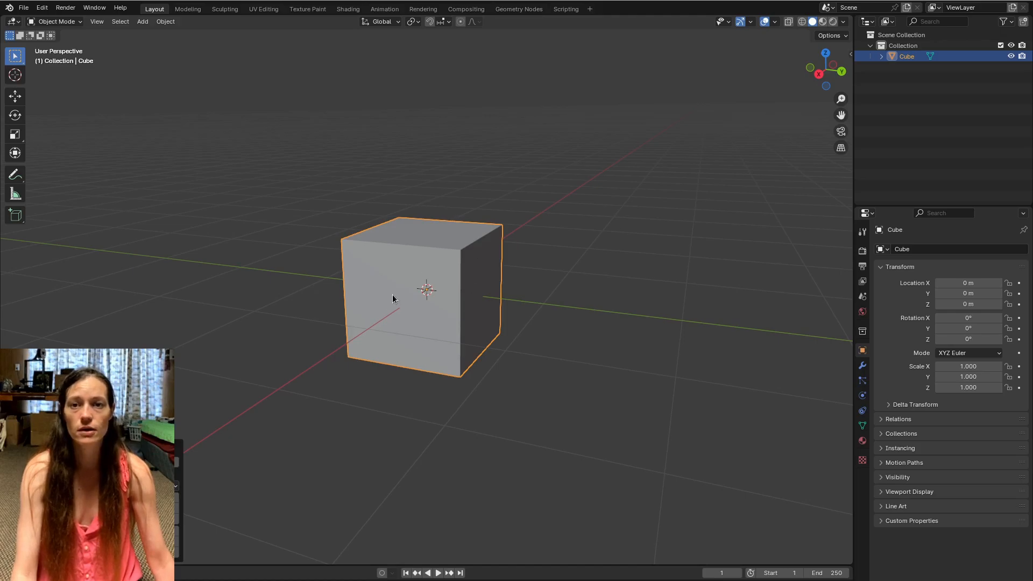
pyautogui.moveTo(417, 388); pyautogui.dragTo(437, 214, button='middle')
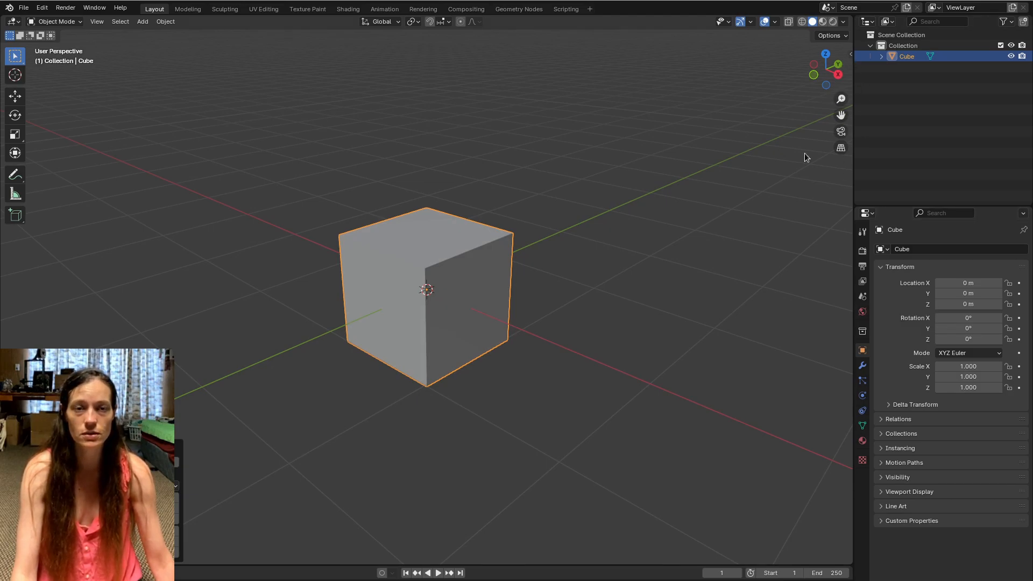
# Create a new human from scratch with MPFB using the default phenotype settings.
pyautogui.click(862, 312)
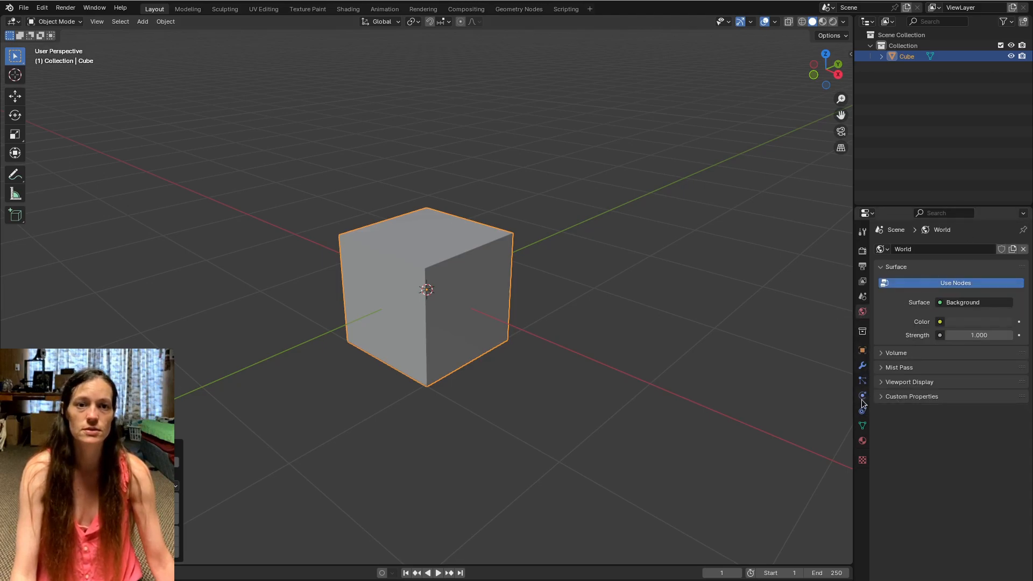
pyautogui.click(862, 441)
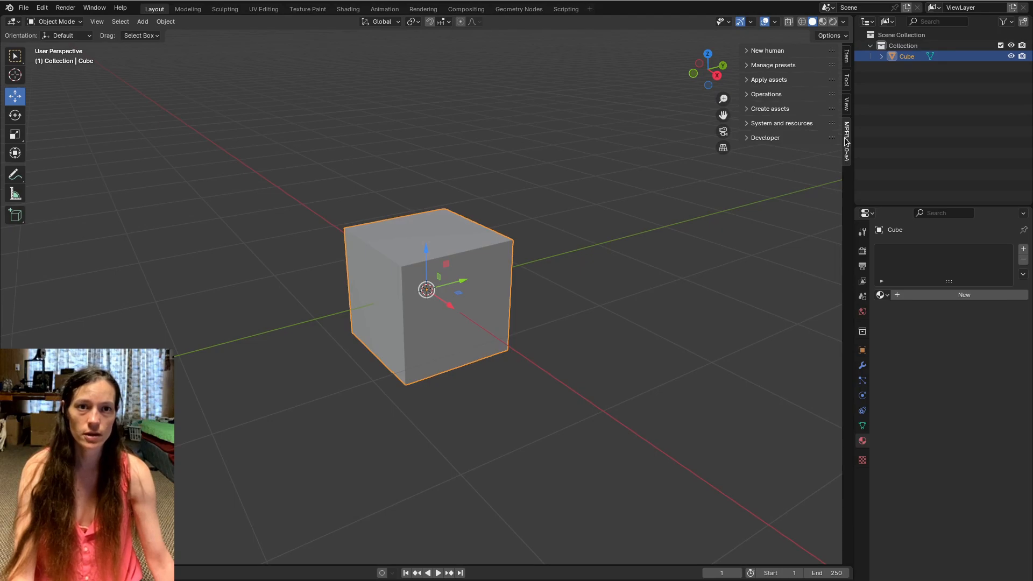
pyautogui.click(781, 51)
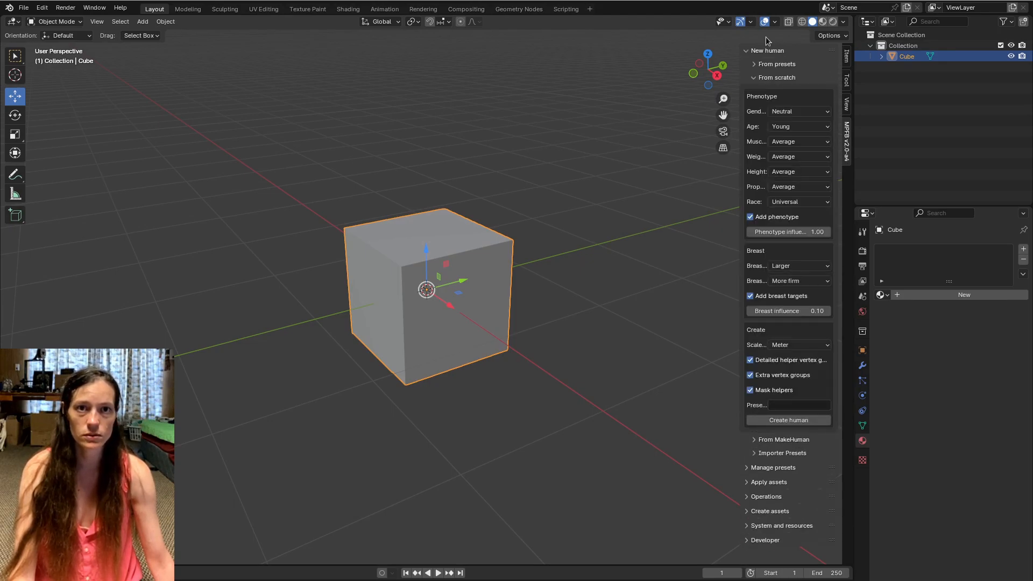
pyautogui.click(774, 420)
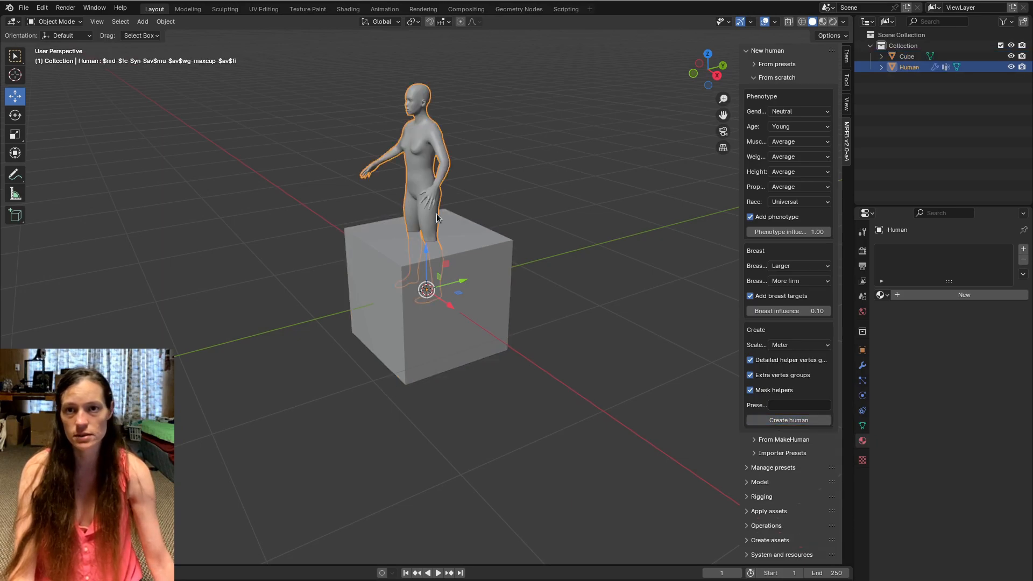
# Move the cube up along Z so it encloses the human's body, leaving the head and feet exposed.
pyautogui.click(388, 308)
pyautogui.moveTo(425, 247); pyautogui.dragTo(425, 156)
pyautogui.moveTo(514, 330); pyautogui.dragTo(301, 194, button='middle')
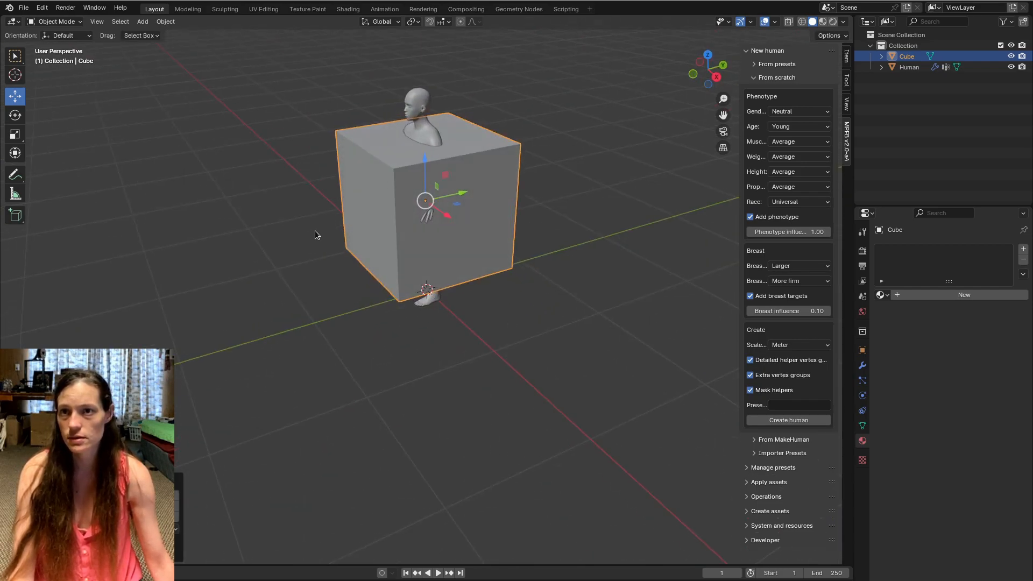
# Try shifting one upper corner vertex of the cube along Y in Edit Mode, undo it, and return to Object Mode.
pyautogui.press('Tab')
pyautogui.click(393, 165)
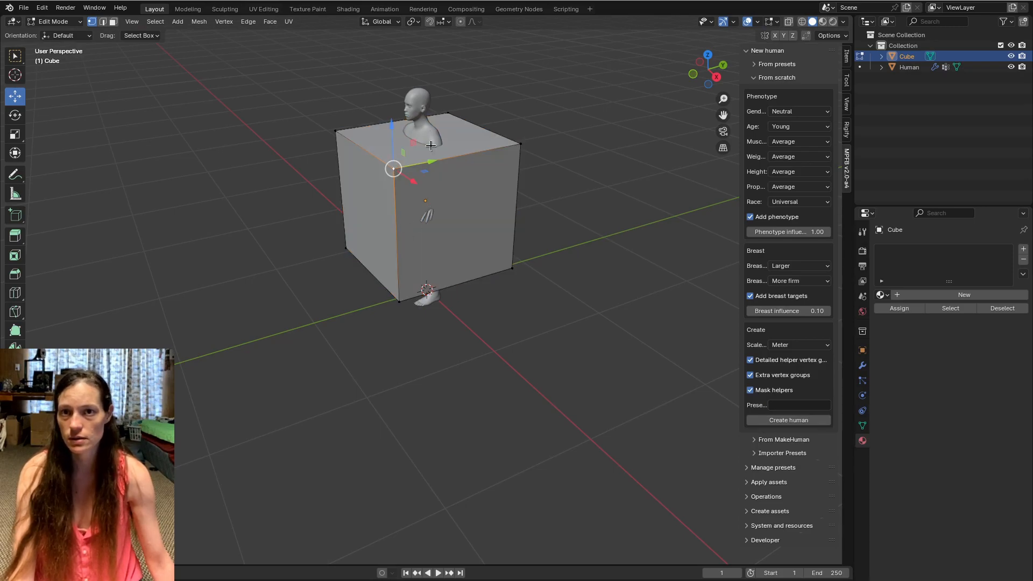
pyautogui.moveTo(428, 168); pyautogui.dragTo(467, 161)
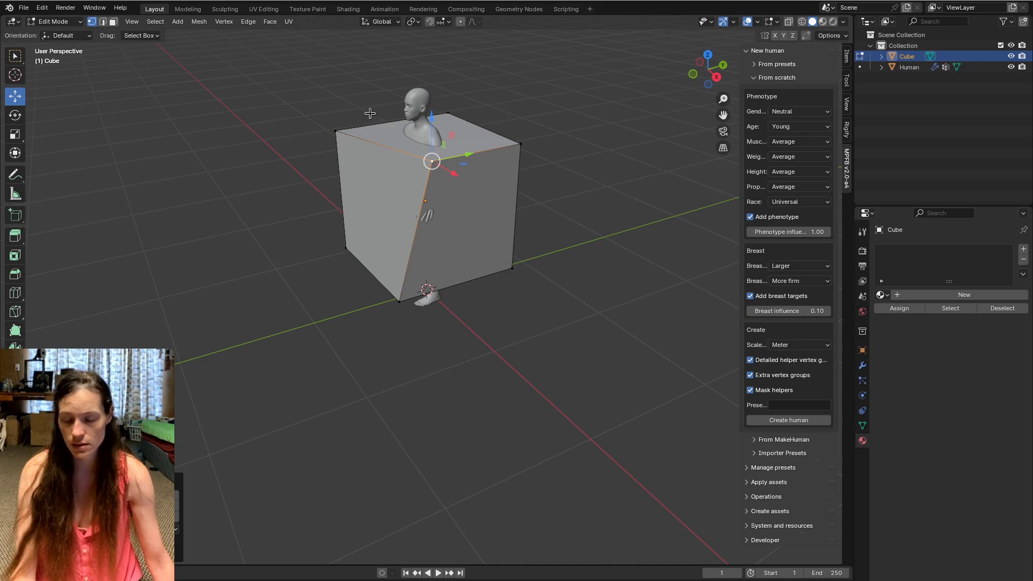
pyautogui.hotkey('ctrl', 'z')
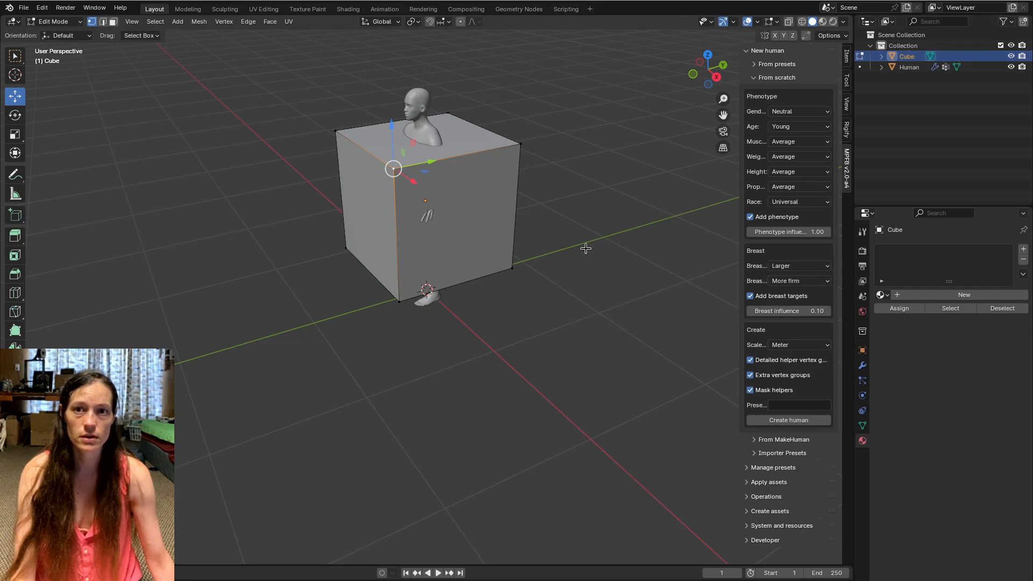
pyautogui.press('Tab')
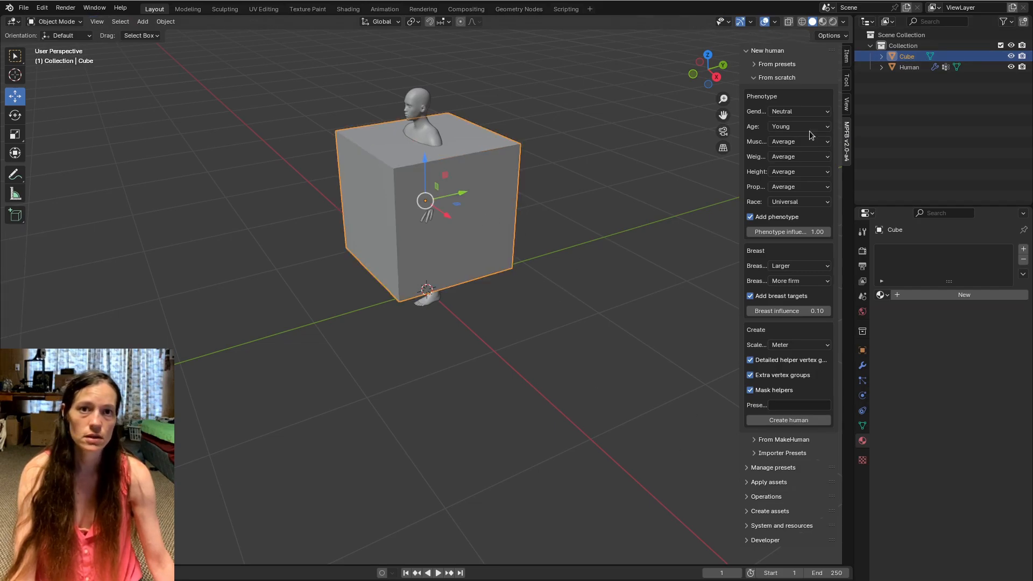
# Set the cube's MakeClothes object type to Clothes.
pyautogui.click(770, 511)
pyautogui.scroll(-8, 791, 431)
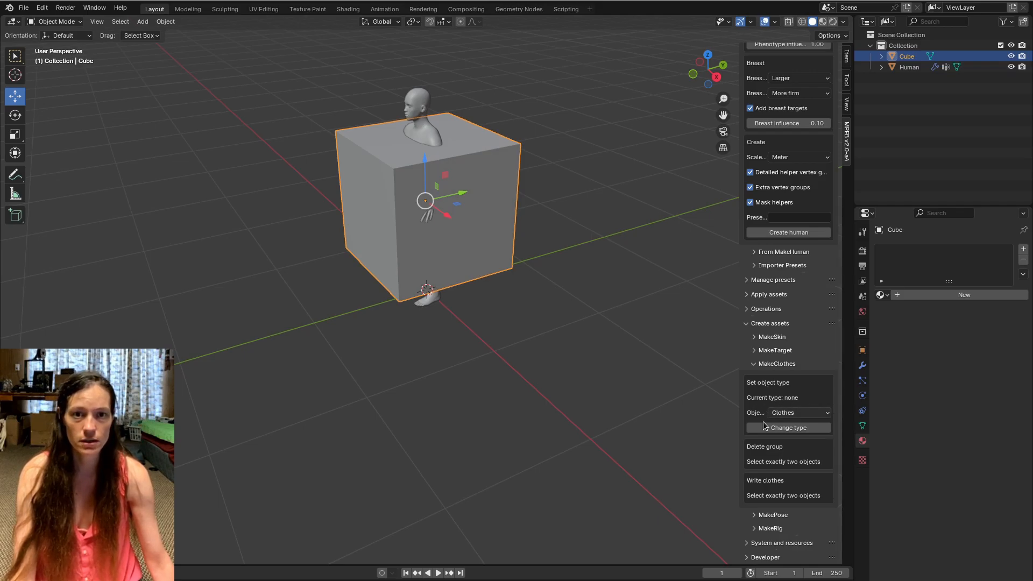
pyautogui.click(795, 413)
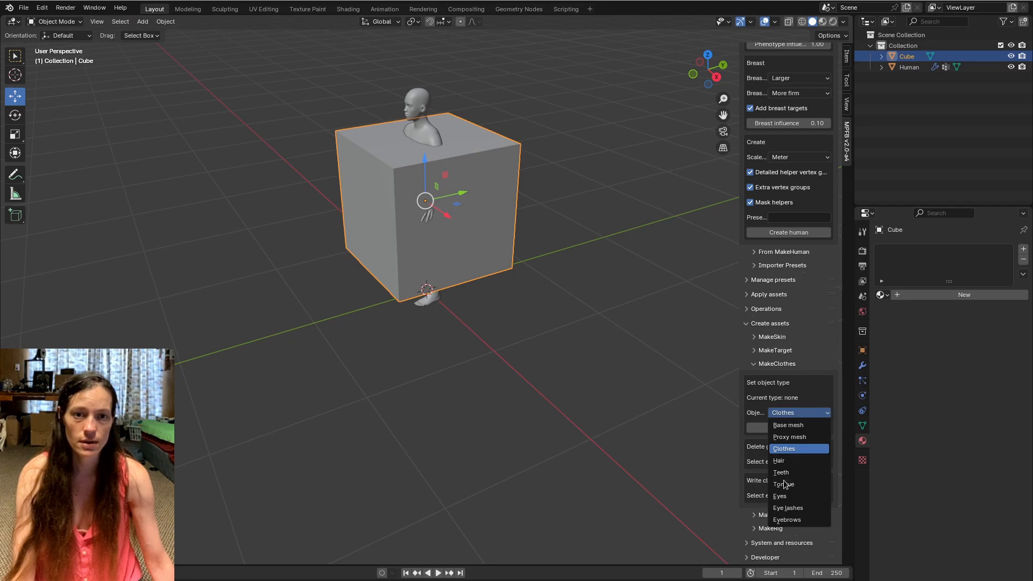
pyautogui.click(797, 450)
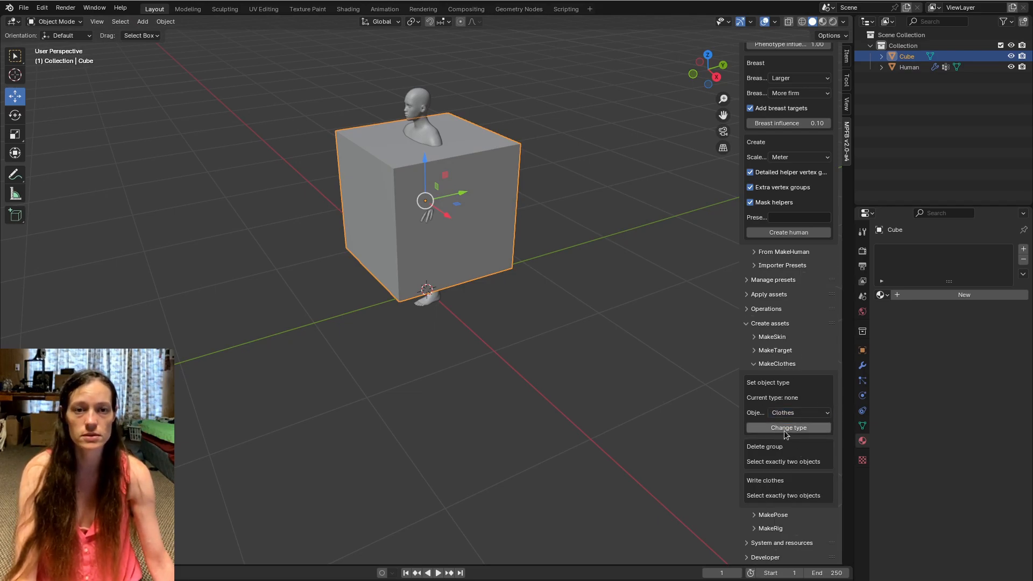
pyautogui.click(760, 427)
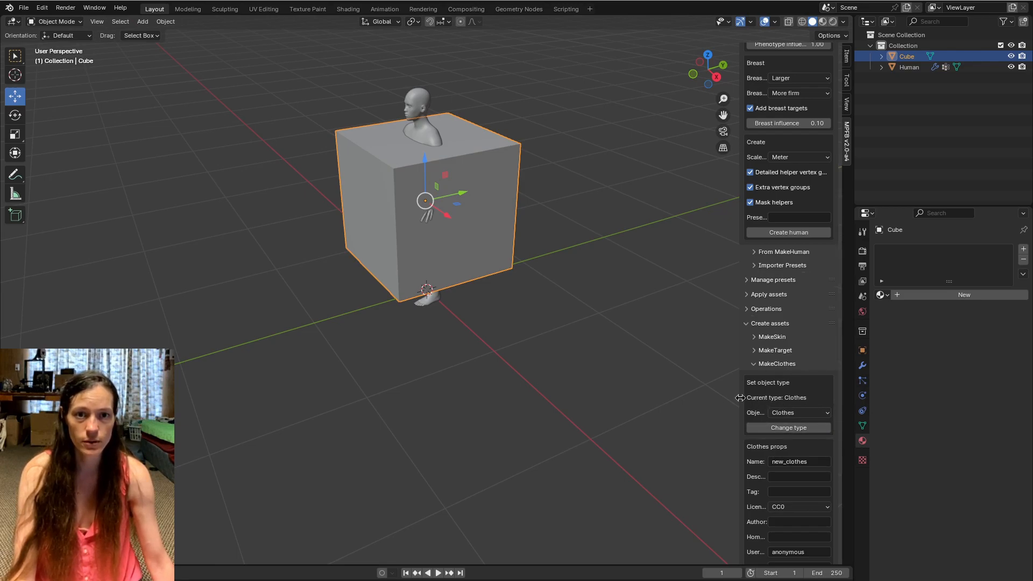
# Check the human's current object type and the available types in the MakeClothes settings.
pyautogui.click(903, 71)
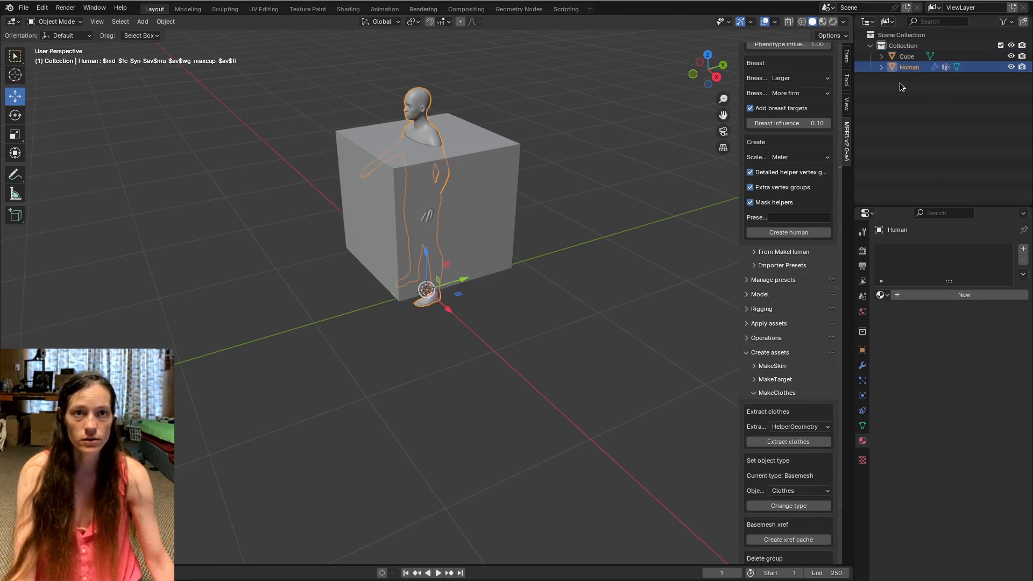
pyautogui.scroll(-3, 799, 317)
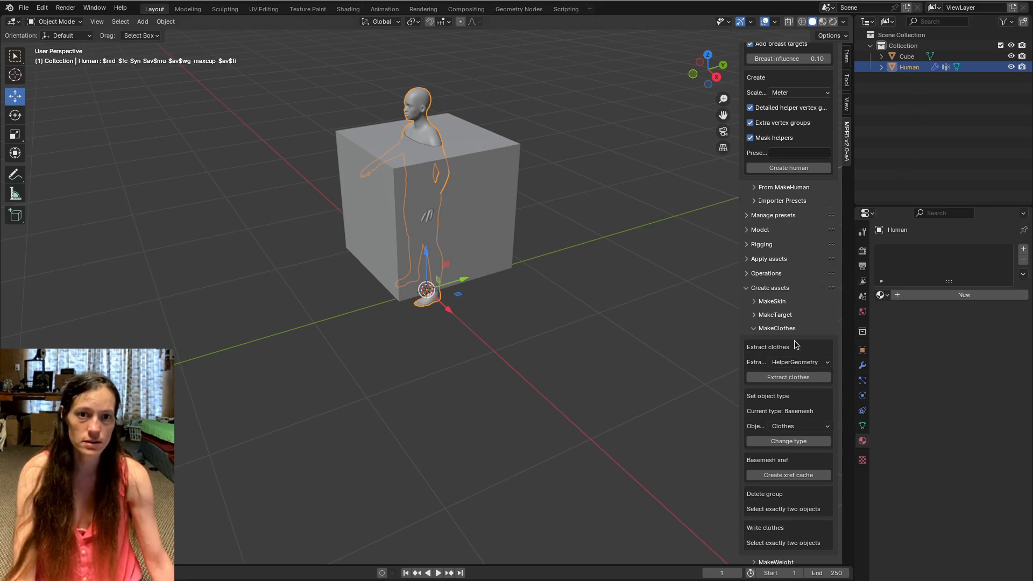
pyautogui.scroll(-3, 779, 368)
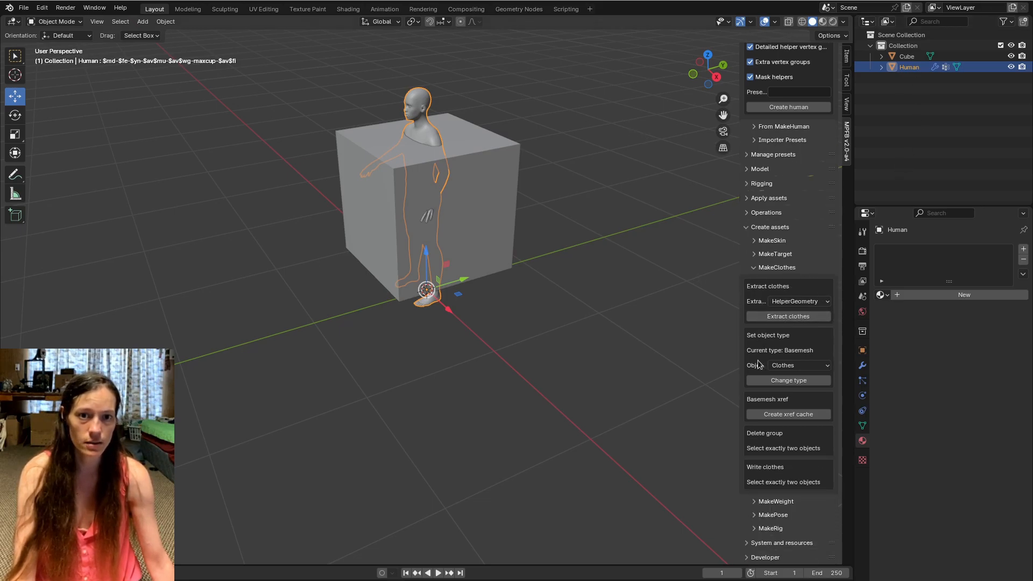
pyautogui.click(791, 368)
pyautogui.click(802, 364)
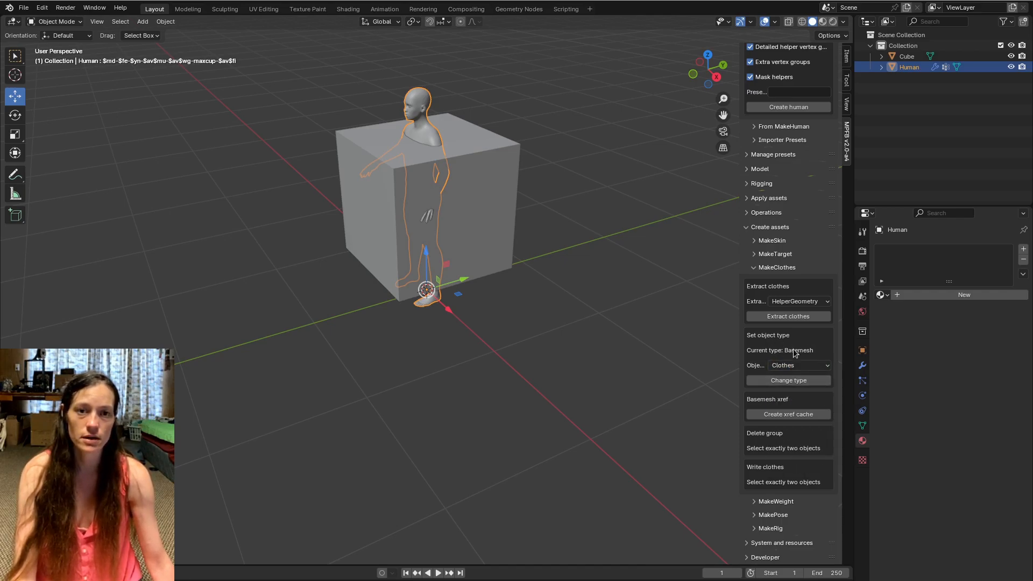
pyautogui.click(803, 367)
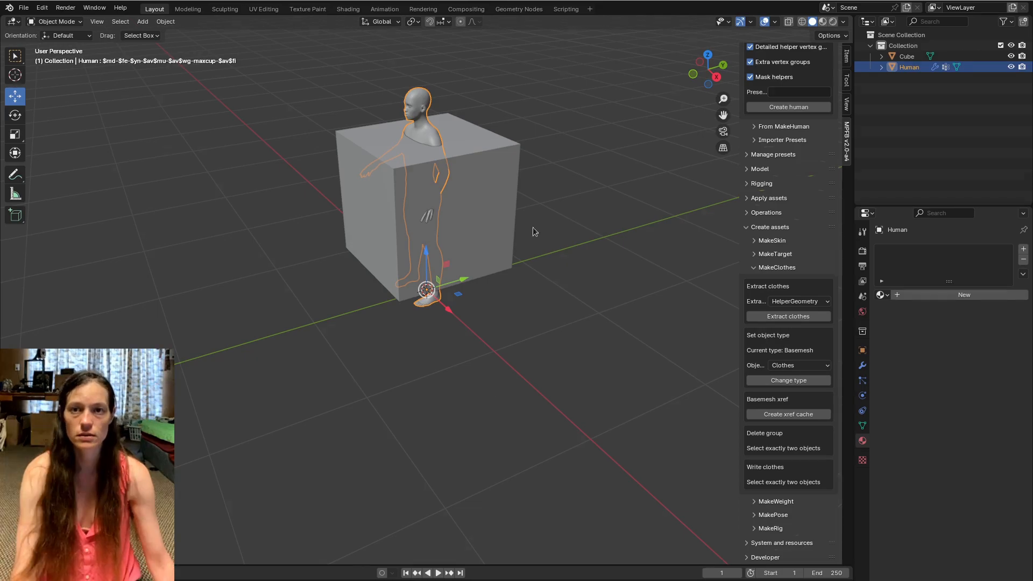
# Add a vertex group named helper-tights to the cube.
pyautogui.click(495, 183)
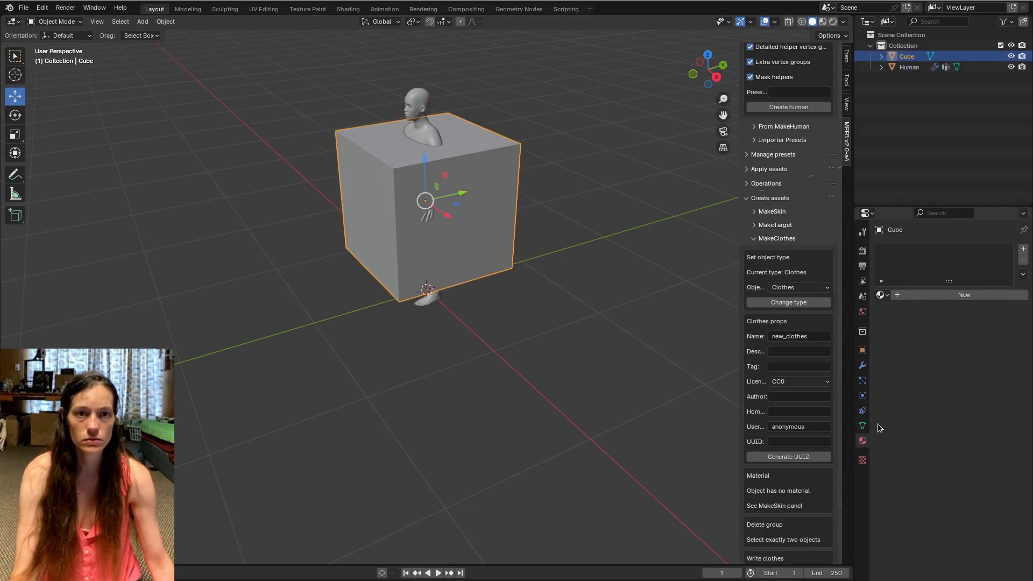
pyautogui.click(863, 426)
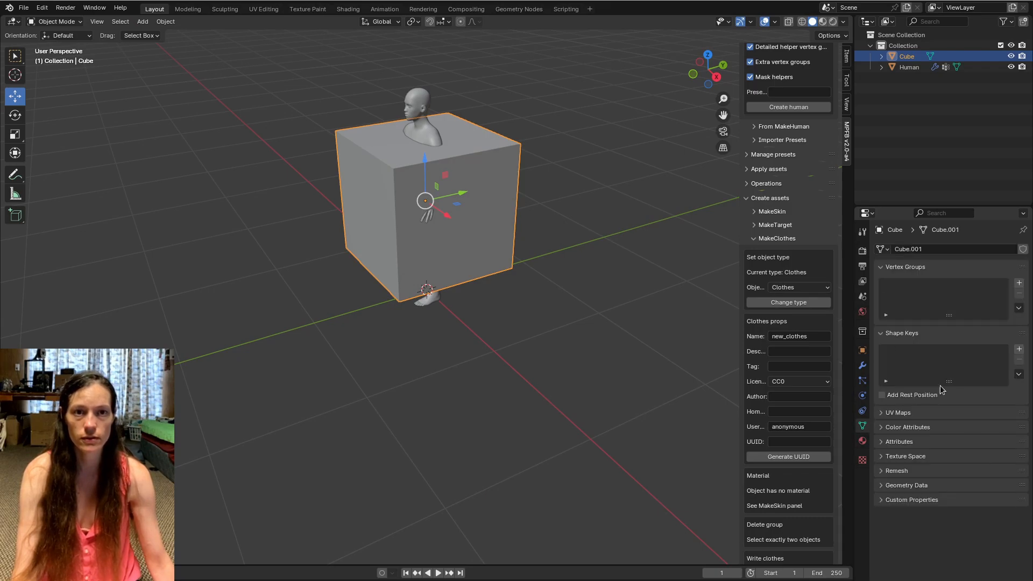
pyautogui.click(1018, 283)
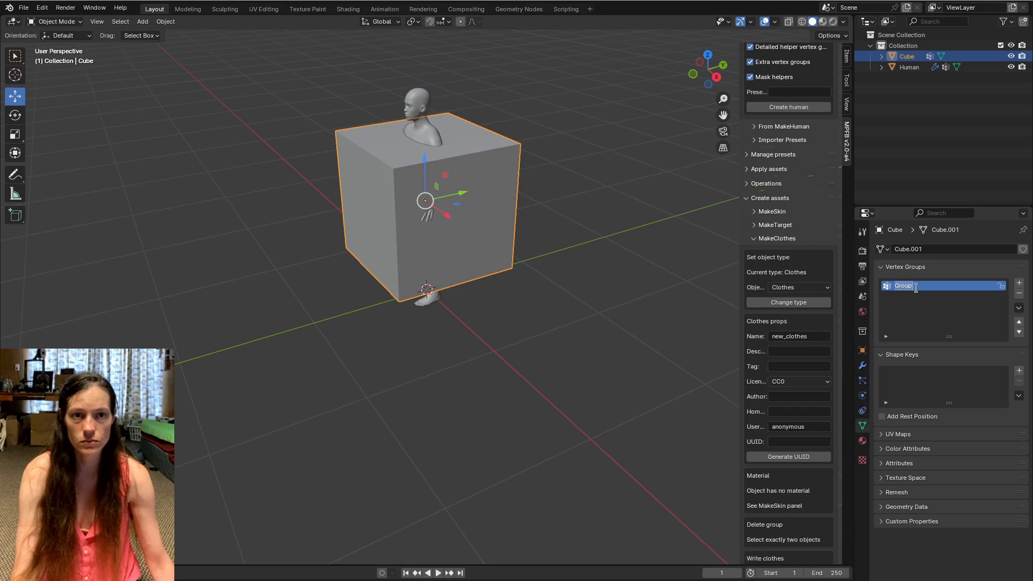
pyautogui.write('helper-tights')
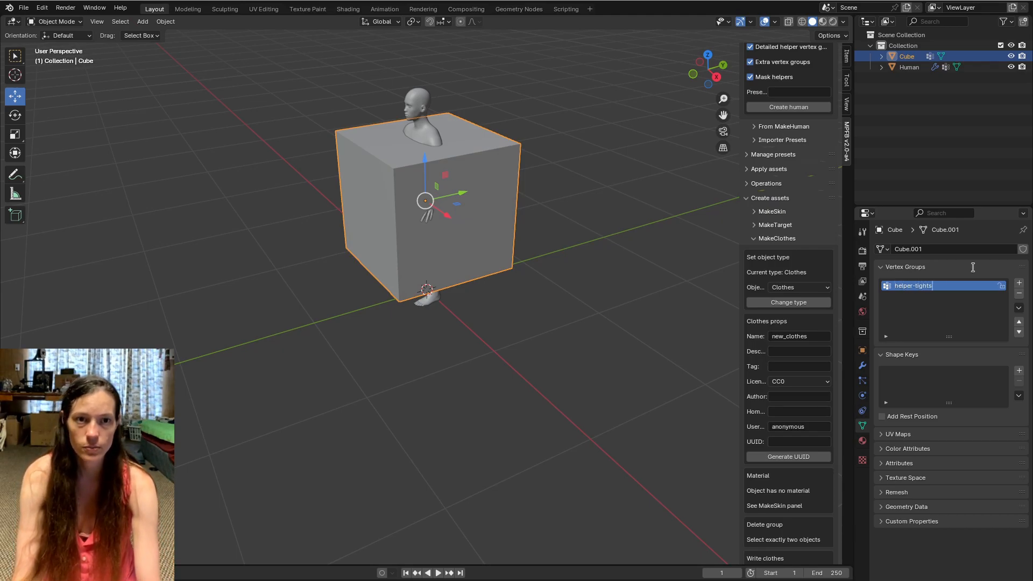
pyautogui.press('Return')
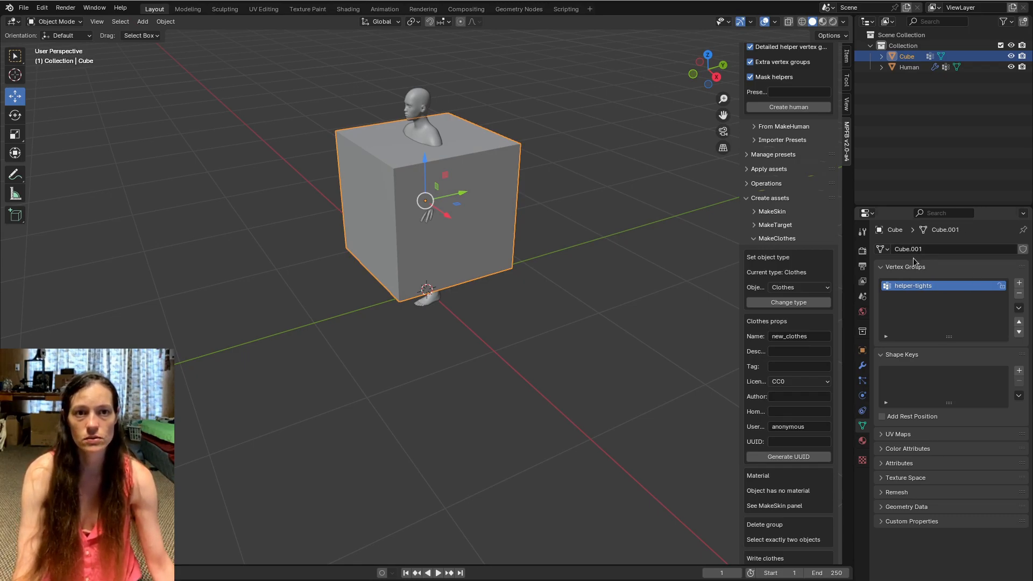
# Look through the human's vertex groups and select the helper-tights group to check its exact name.
pyautogui.click(894, 67)
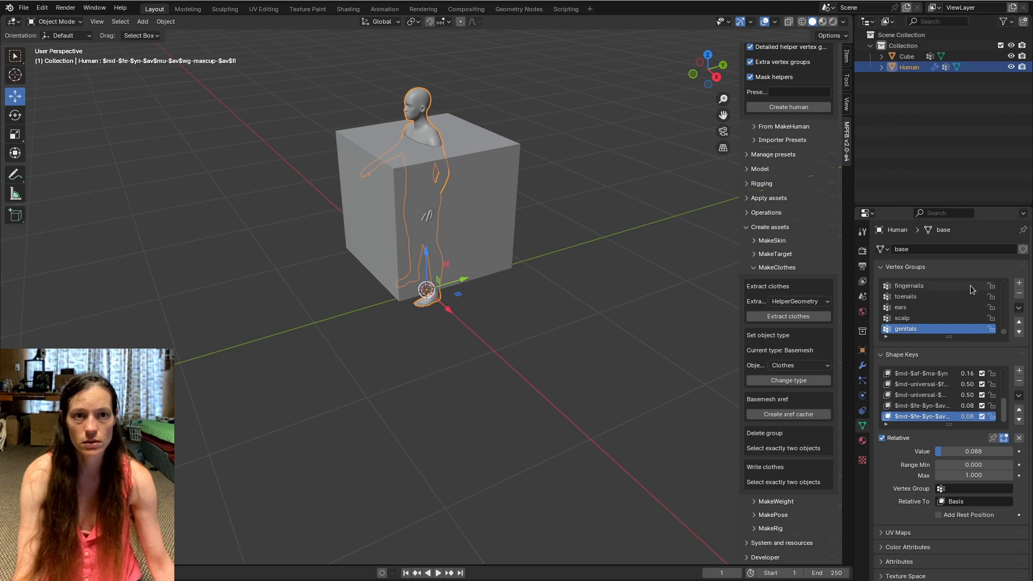
pyautogui.scroll(10, 942, 314)
pyautogui.scroll(5, 942, 311)
pyautogui.scroll(5, 964, 320)
pyautogui.moveTo(1004, 318); pyautogui.dragTo(1003, 282)
pyautogui.scroll(-1, 910, 336)
pyautogui.scroll(-2, 927, 299)
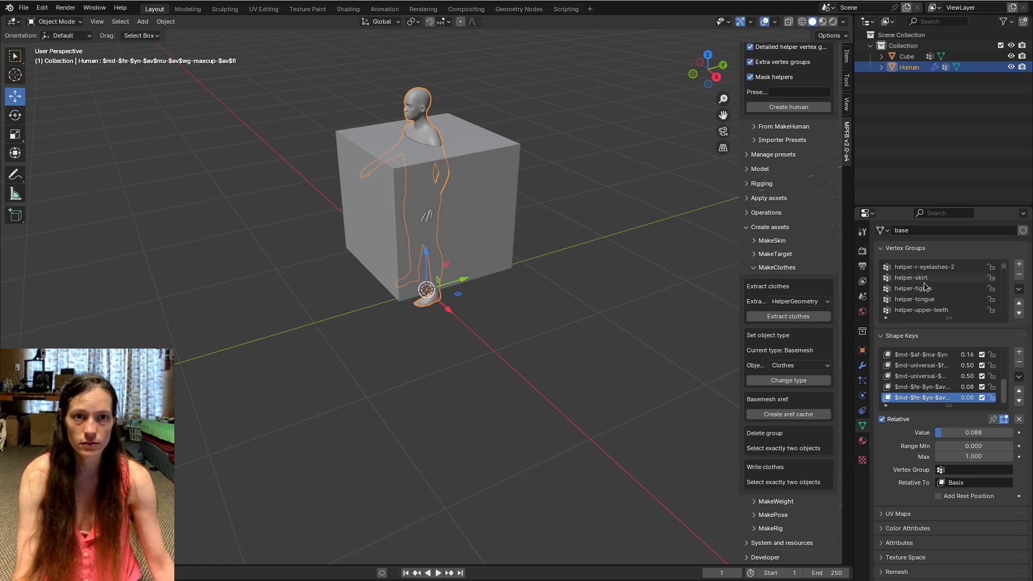
pyautogui.scroll(-3, 937, 283)
pyautogui.scroll(6, 944, 285)
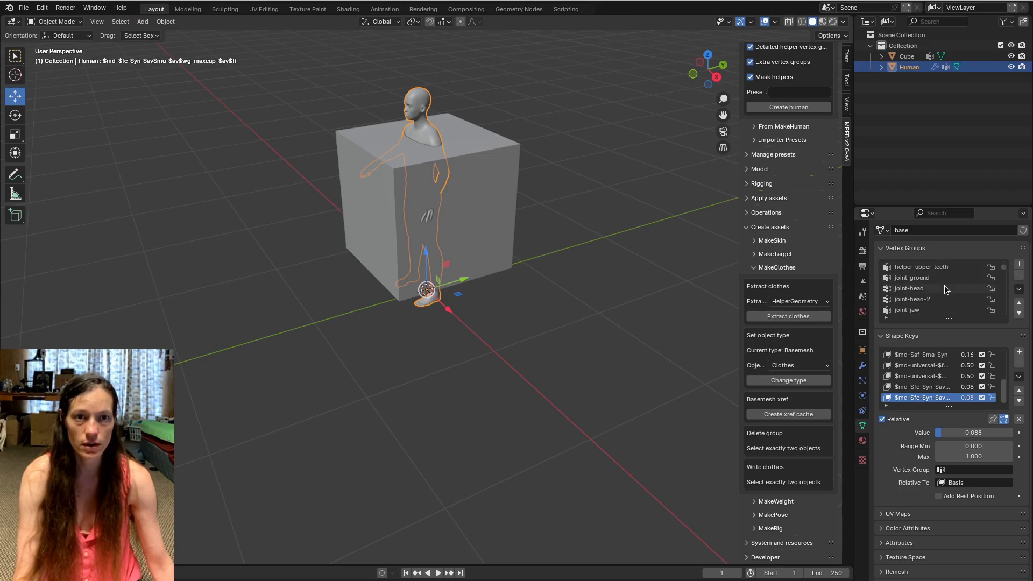
pyautogui.scroll(2, 938, 292)
pyautogui.scroll(5, 935, 297)
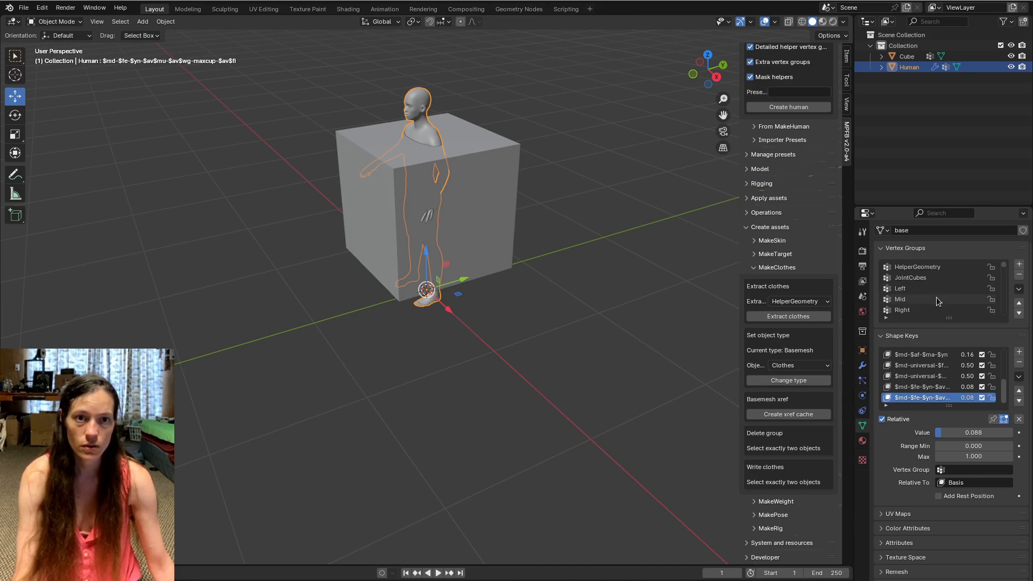
pyautogui.scroll(-7, 938, 281)
pyautogui.scroll(-6, 935, 287)
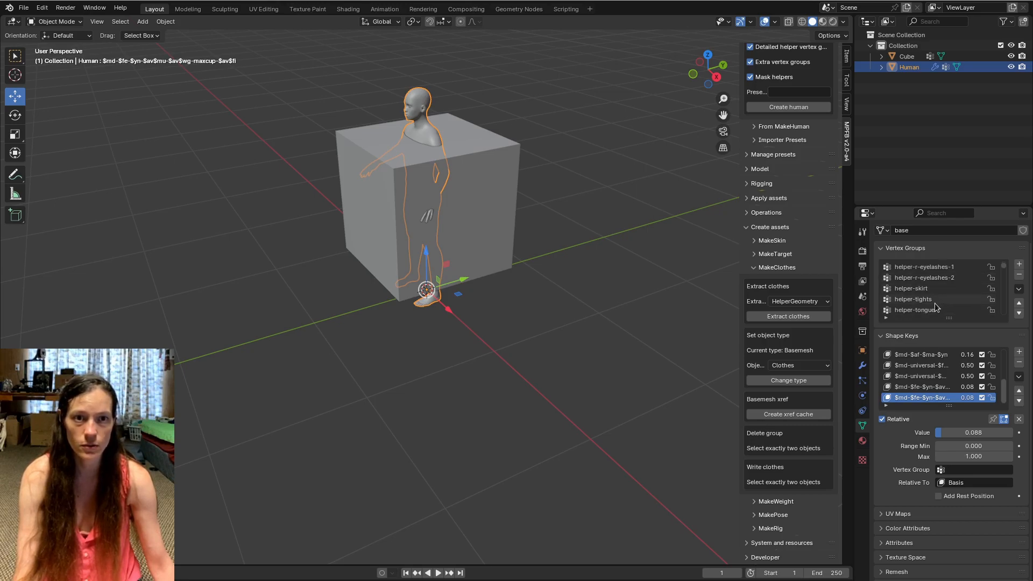
pyautogui.click(929, 300)
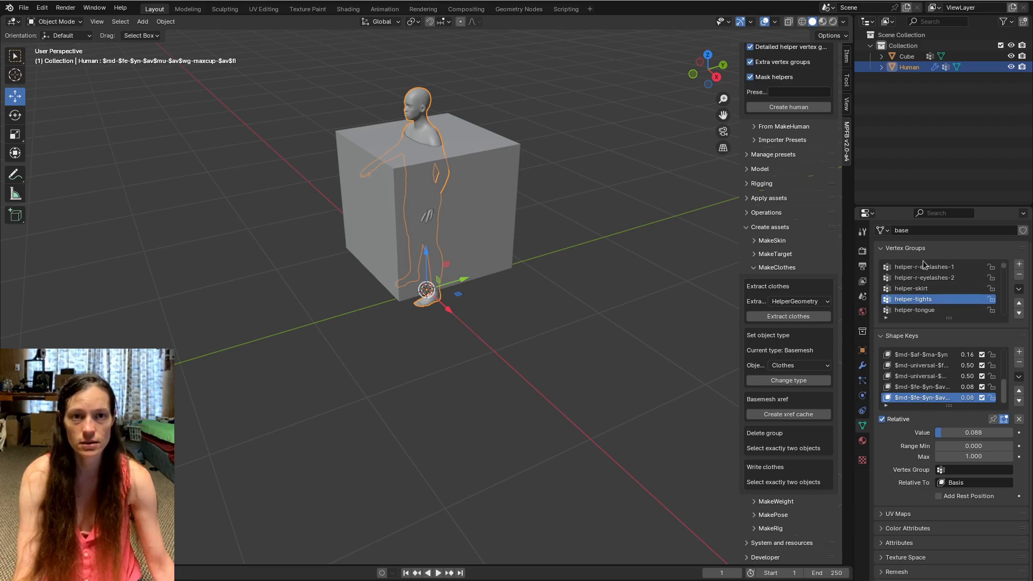
# Select all of the cube's vertices in Edit Mode, clear the selection, and return to Object Mode.
pyautogui.click(904, 55)
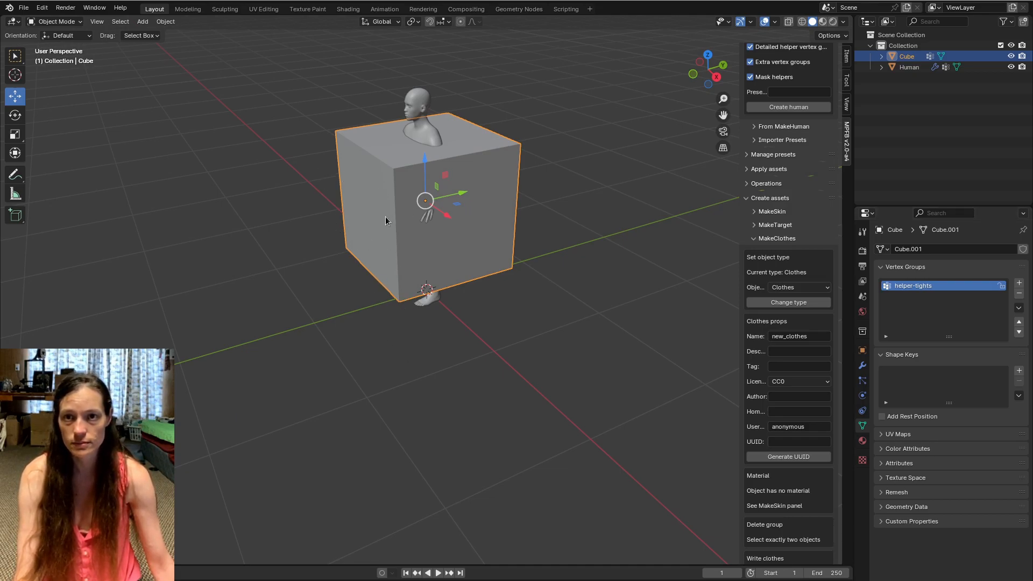
pyautogui.press('Tab')
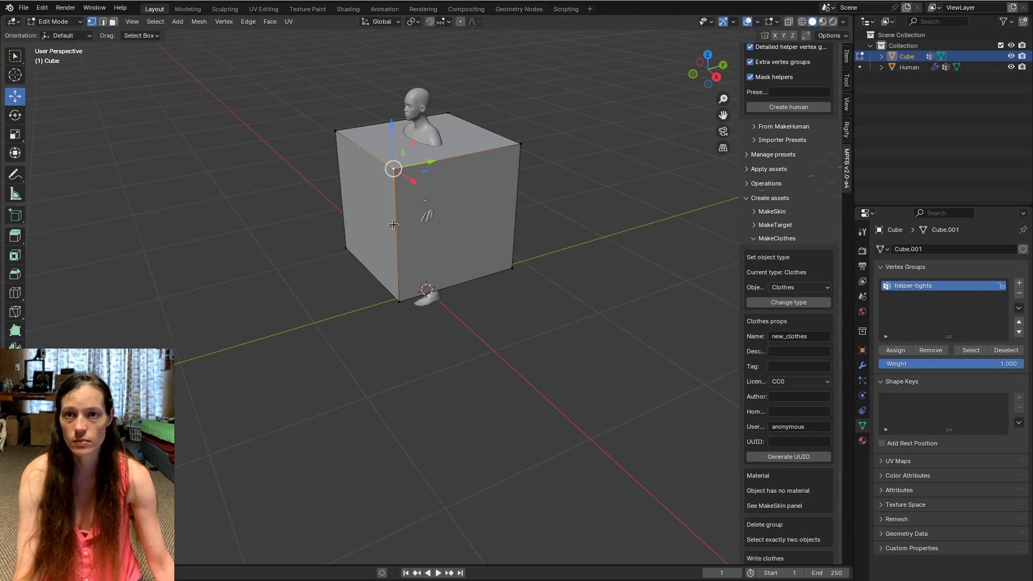
pyautogui.press('a')
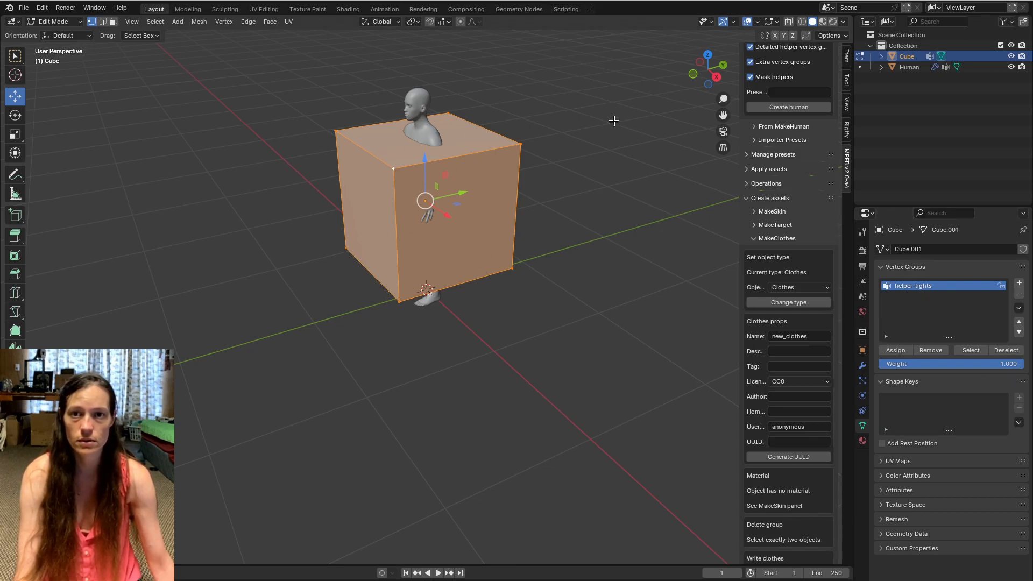
pyautogui.hotkey('alt', 'a')
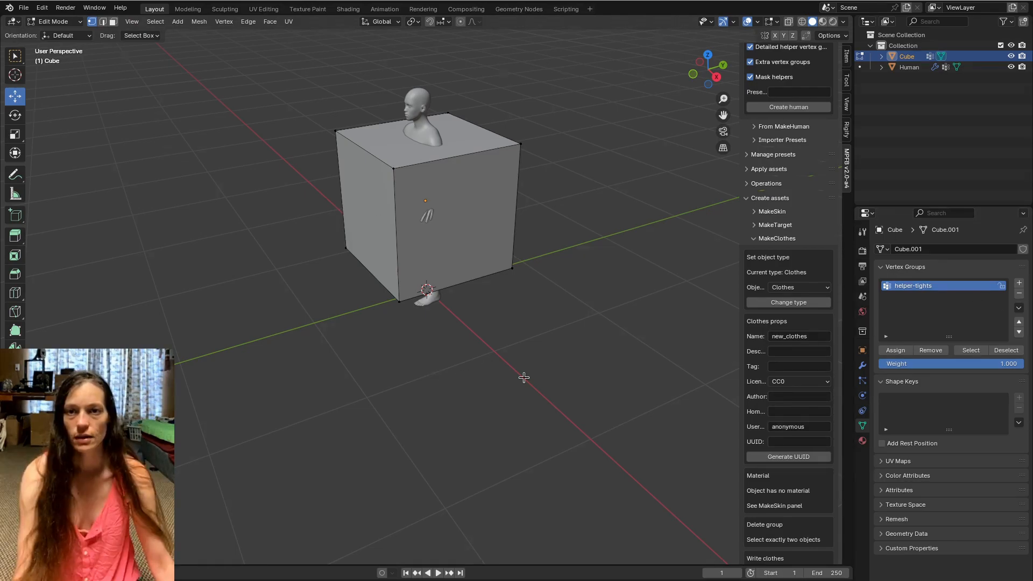
pyautogui.scroll(-3, 786, 405)
pyautogui.scroll(-1, 786, 408)
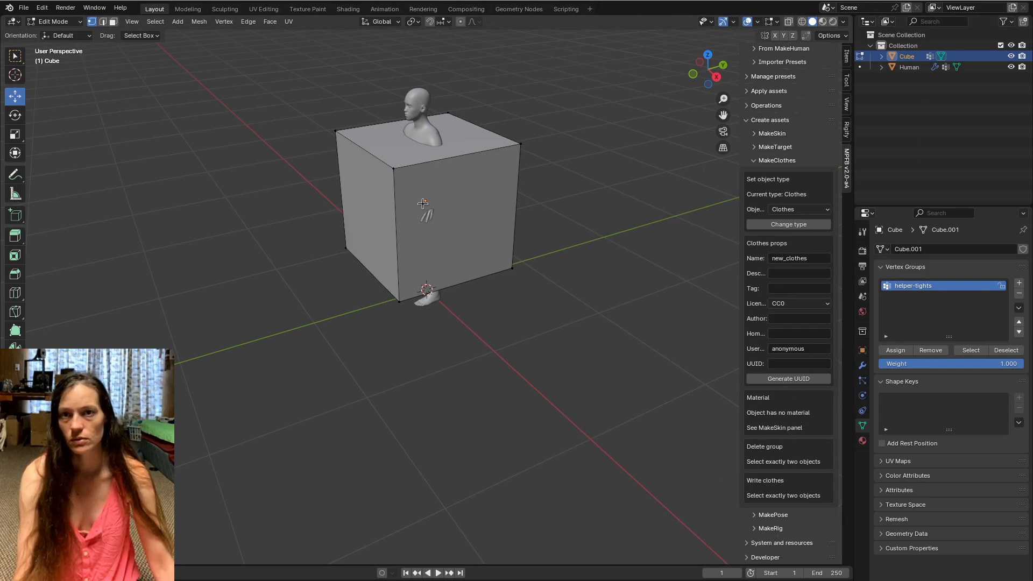
pyautogui.press('Tab')
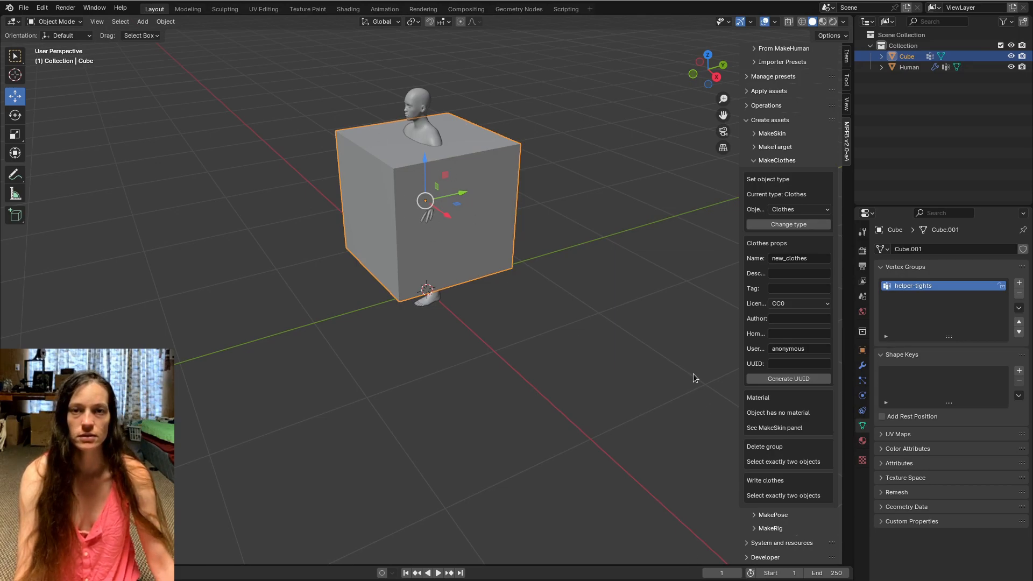
# Examine from several angles how the cube encloses the human and which body parts stick out.
pyautogui.moveTo(389, 330); pyautogui.dragTo(425, 156, button='middle')
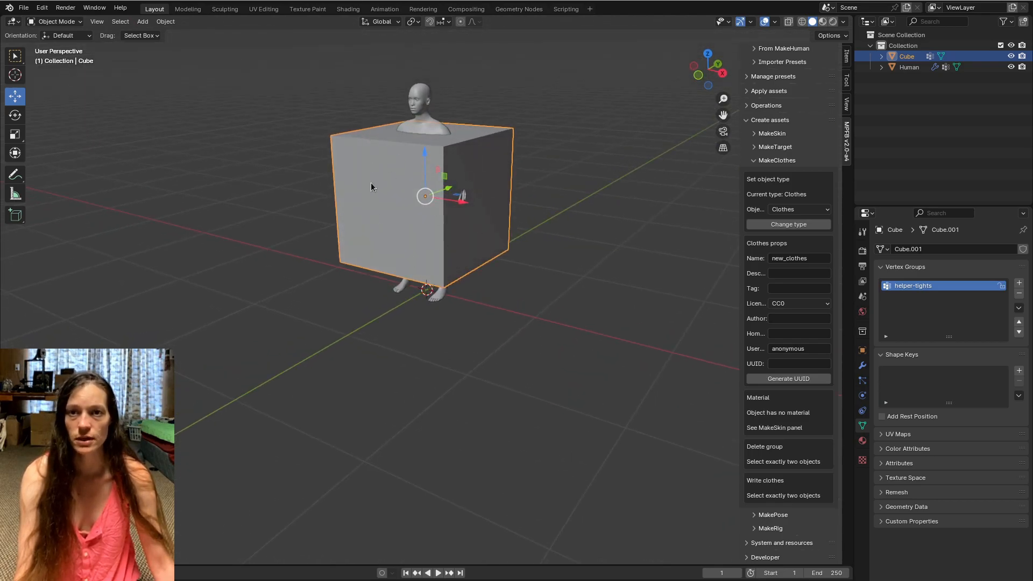
pyautogui.moveTo(375, 226); pyautogui.dragTo(474, 167, button='middle')
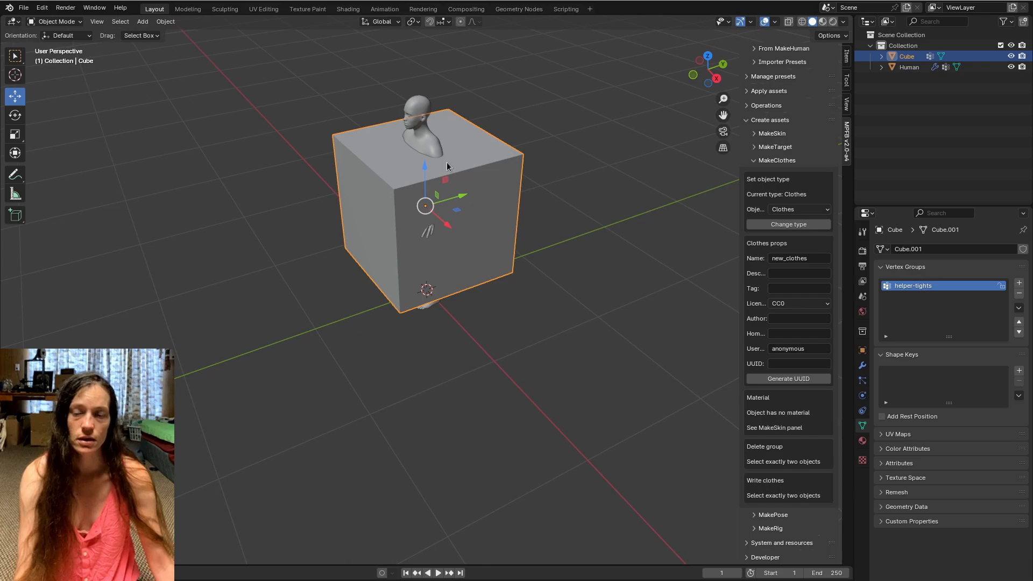
pyautogui.moveTo(487, 307); pyautogui.dragTo(430, 143, button='middle')
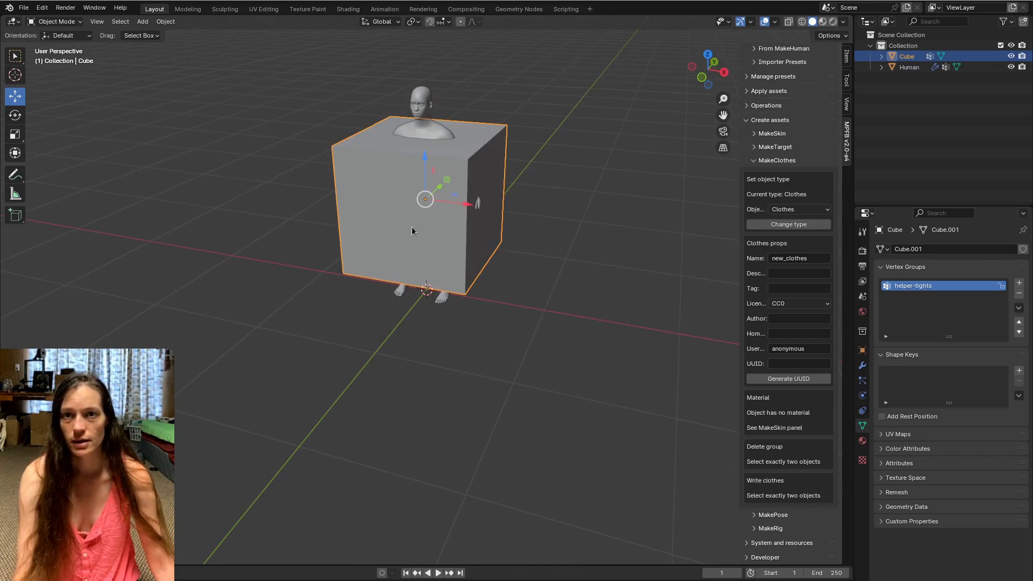
pyautogui.scroll(1, 439, 292)
pyautogui.scroll(-2, 436, 295)
pyautogui.scroll(2, 437, 295)
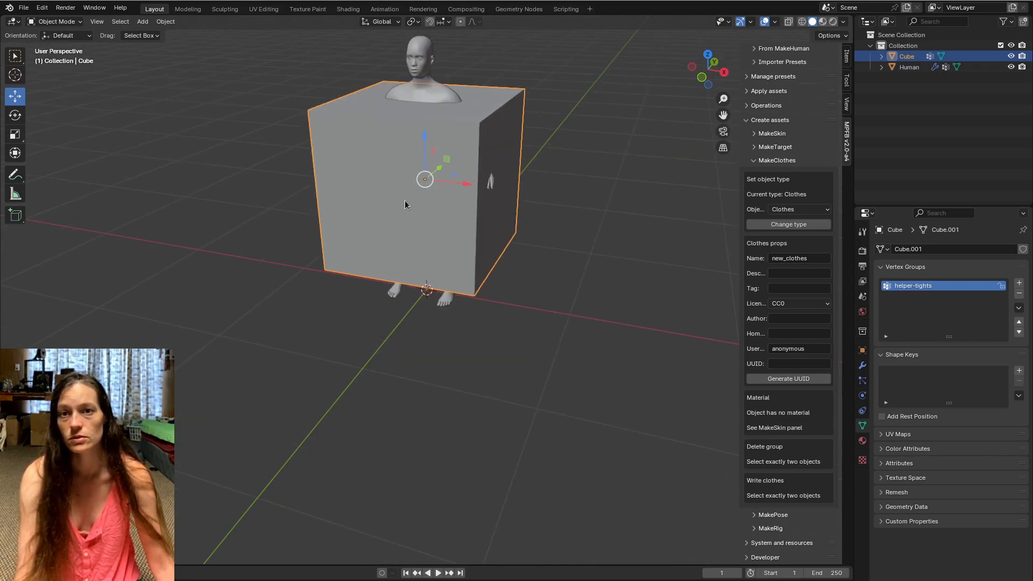
pyautogui.moveTo(520, 381); pyautogui.dragTo(459, 188, button='middle')
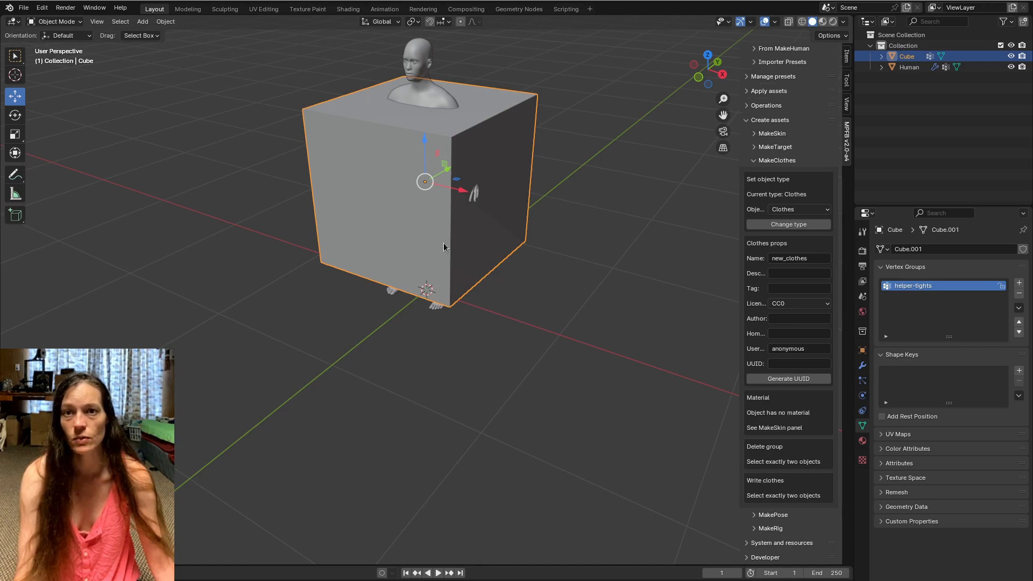
# Select the human together with the cube as the active object and interpolate a MakeClothes delete group named Delete.
pyautogui.click(418, 92)
pyautogui.keyDown('shift'); pyautogui.click(364, 198); pyautogui.keyUp('shift')
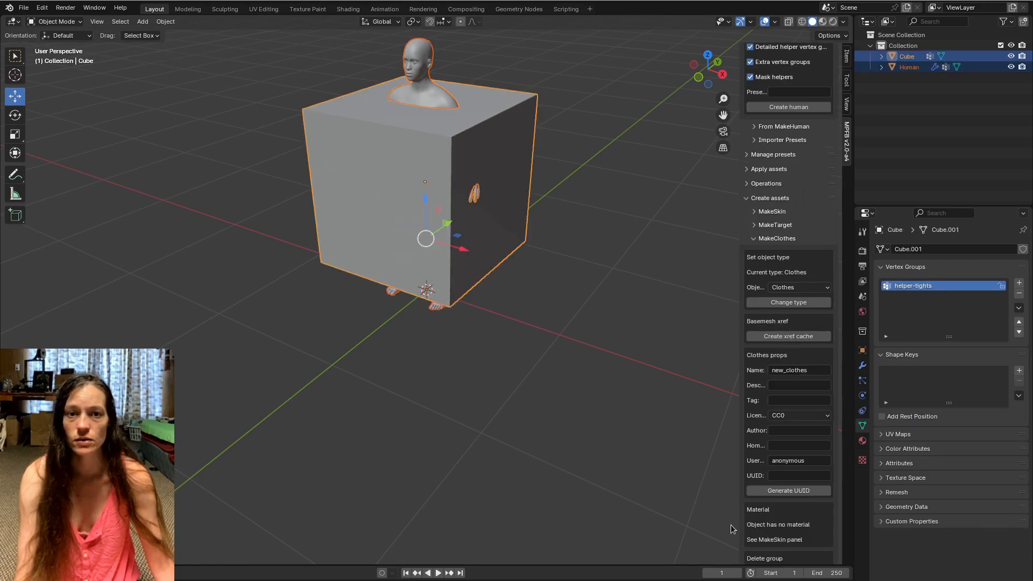
pyautogui.scroll(-5, 778, 513)
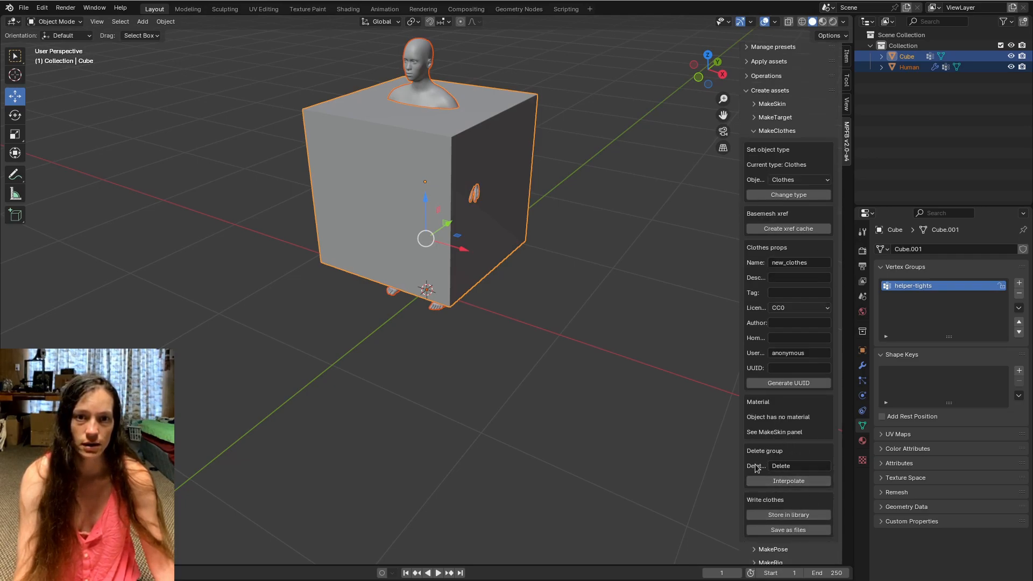
pyautogui.scroll(-1, 774, 462)
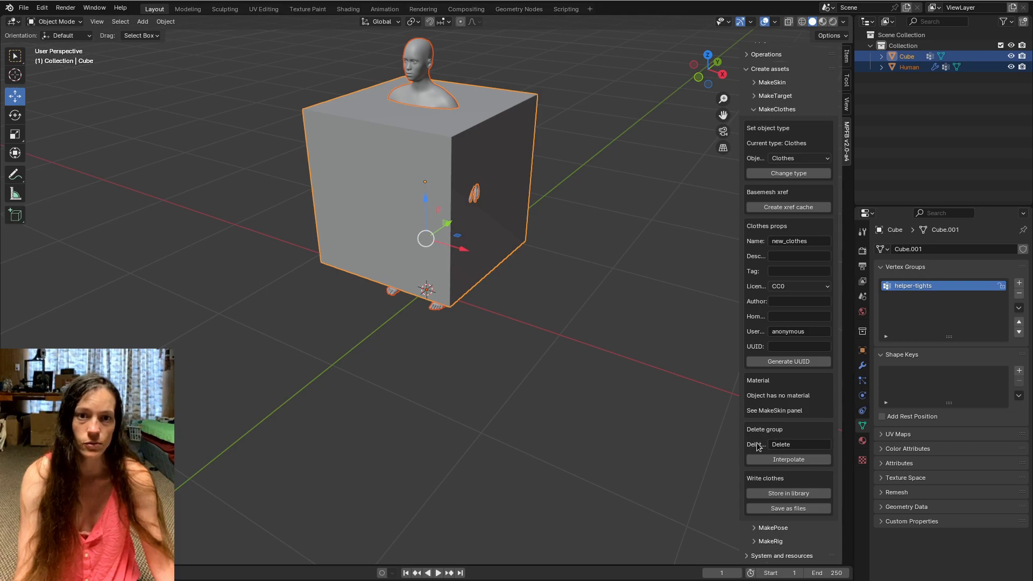
pyautogui.click(775, 463)
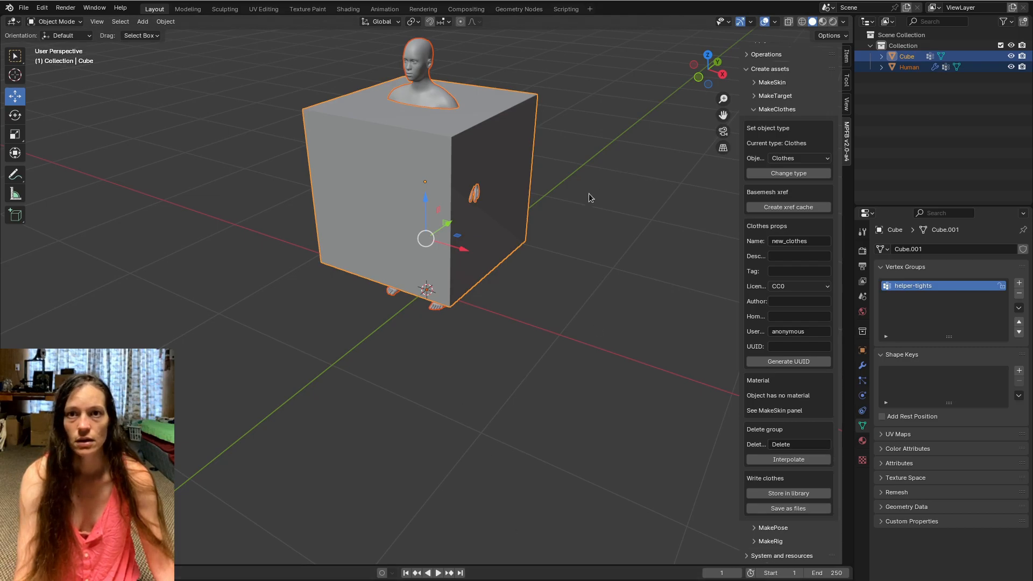
# Select the vertices of the human's Delete group in Edit Mode and hide the cube to inspect them from front and back.
pyautogui.press('Tab')
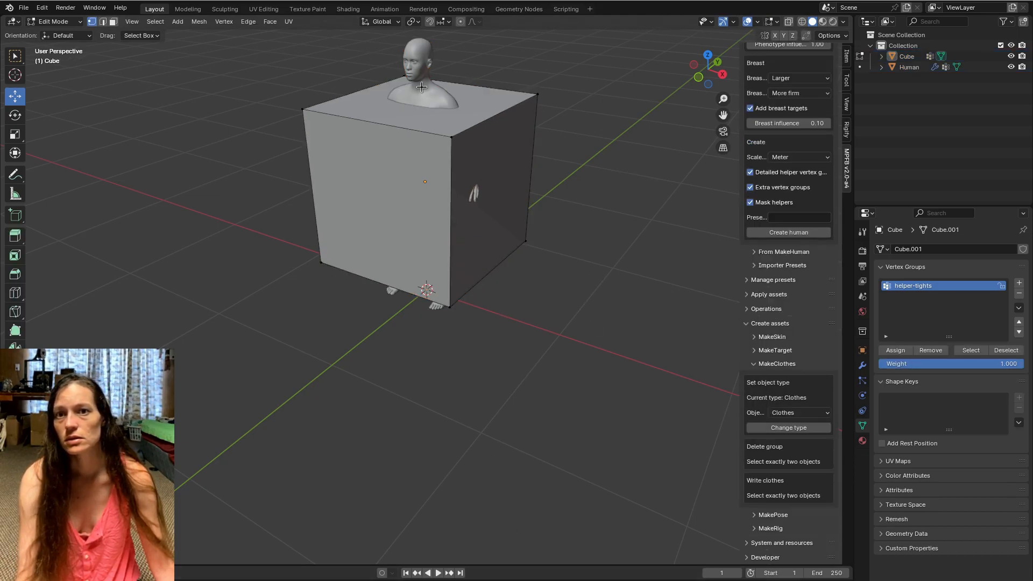
pyautogui.press('Tab')
pyautogui.click(421, 86)
pyautogui.press('Tab')
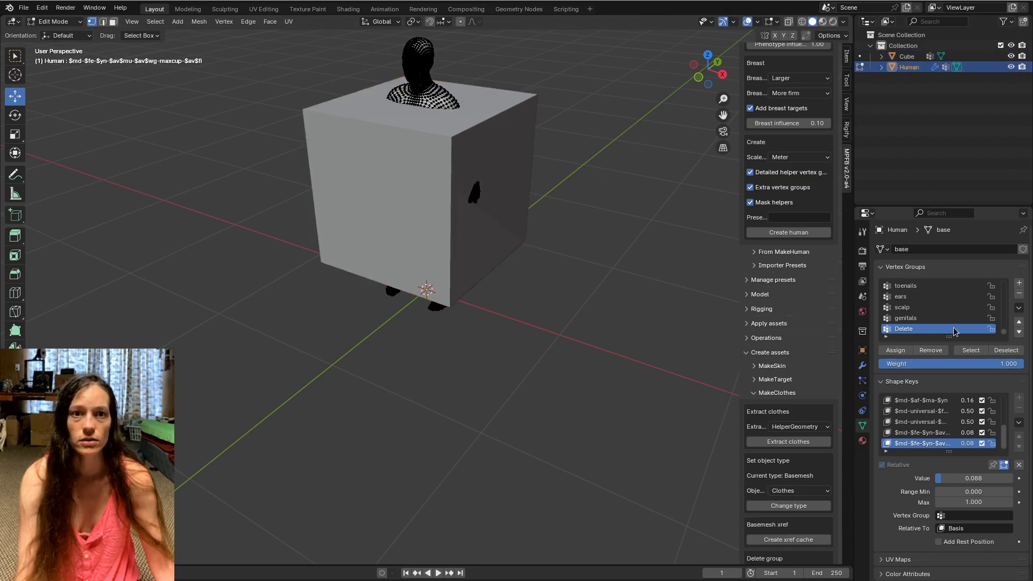
pyautogui.click(969, 351)
pyautogui.click(1010, 56)
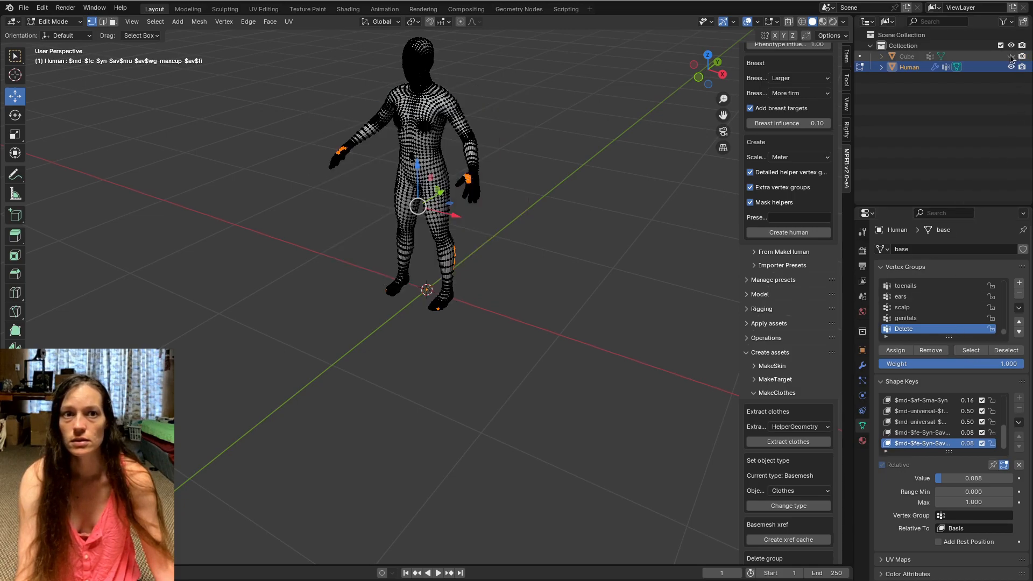
pyautogui.scroll(2, 472, 211)
pyautogui.moveTo(472, 210); pyautogui.dragTo(332, 146, button='middle')
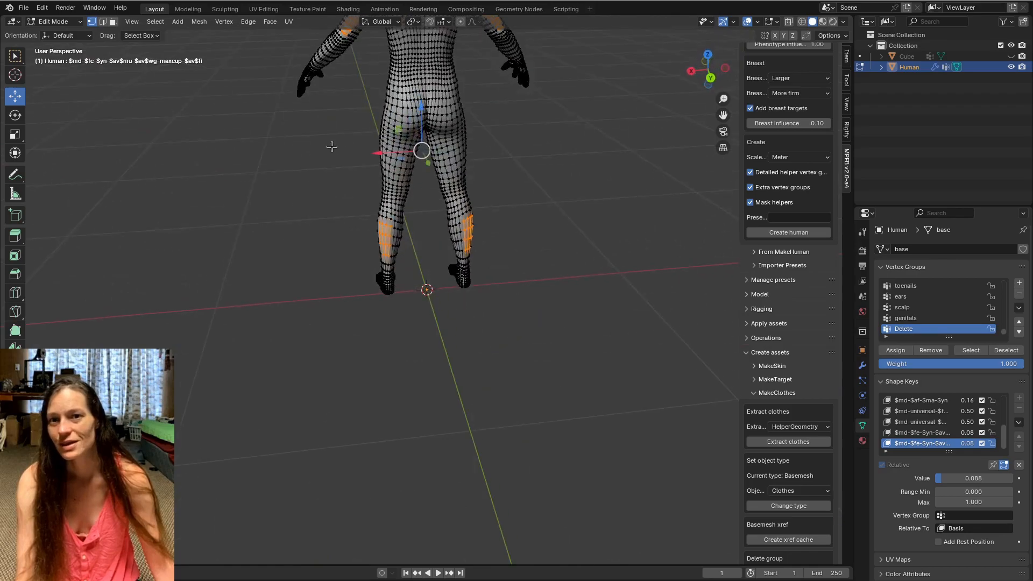
pyautogui.scroll(-4, 331, 146)
pyautogui.moveTo(330, 210); pyautogui.dragTo(544, 225, button='middle')
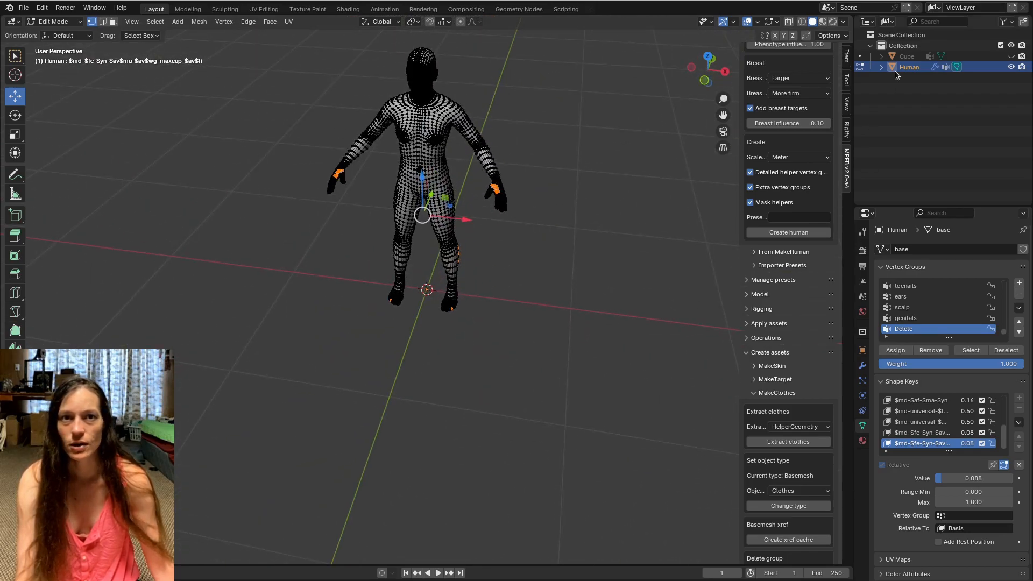
# Show the cube again to compare its coverage with the human's Delete vertices, and hide it once more.
pyautogui.click(1010, 56)
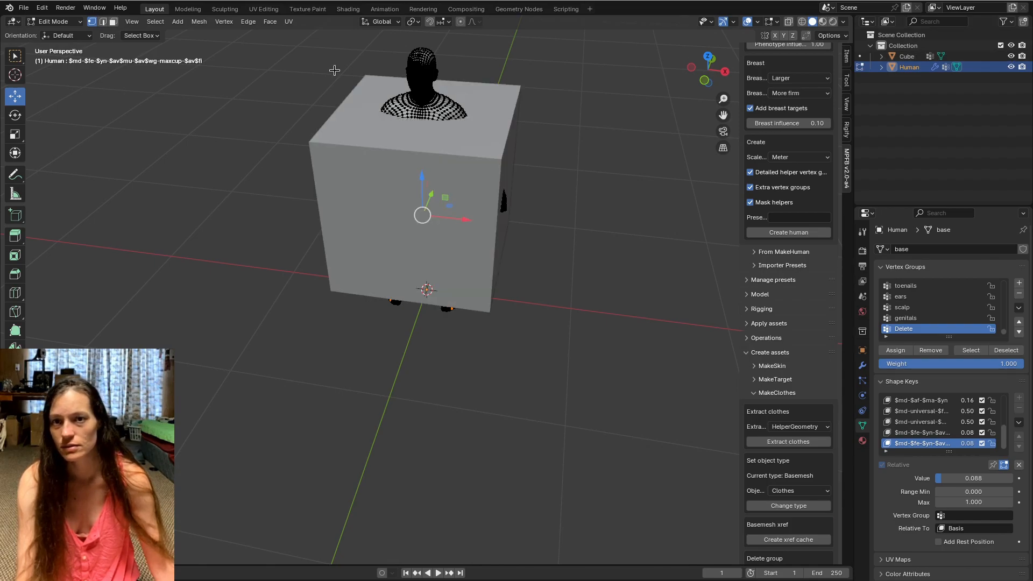
pyautogui.moveTo(453, 220); pyautogui.dragTo(329, 64, button='middle')
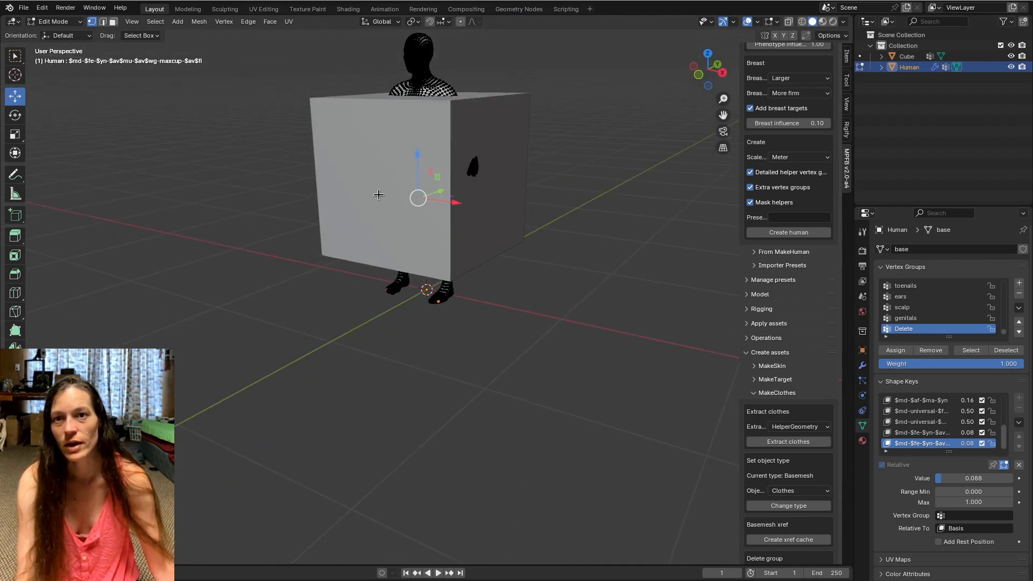
pyautogui.click(916, 56)
pyautogui.click(916, 67)
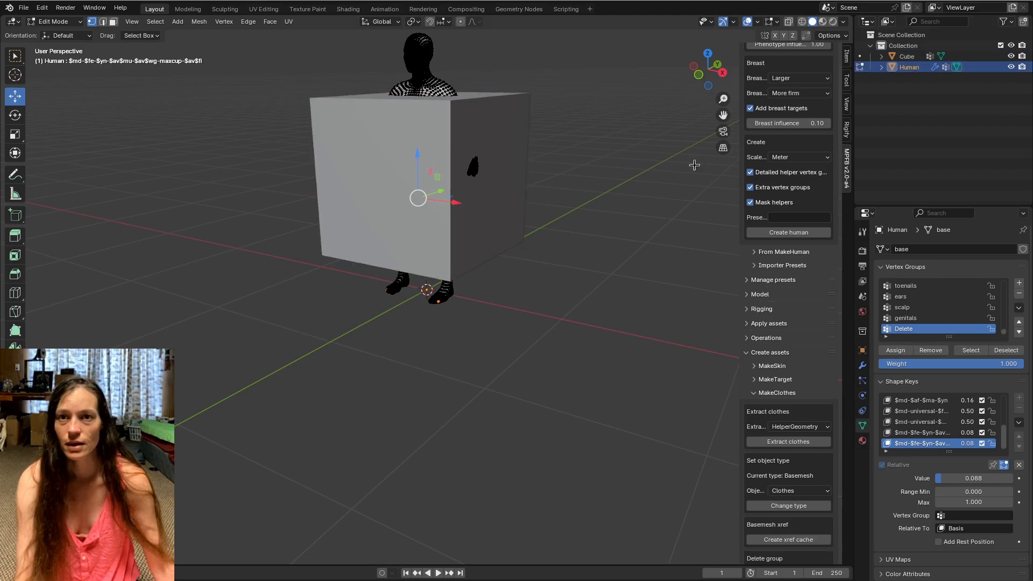
pyautogui.click(1011, 56)
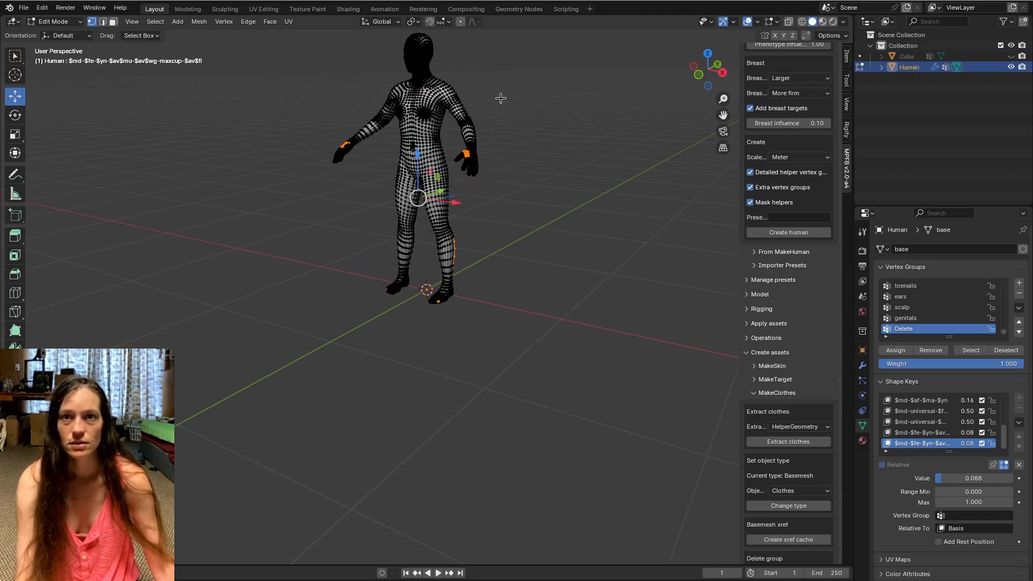
# Remove the selected arm and leg vertices from the human's Delete group and clear the selection.
pyautogui.moveTo(526, 229); pyautogui.dragTo(427, 243, button='middle')
pyautogui.moveTo(362, 245); pyautogui.dragTo(432, 254, button='middle')
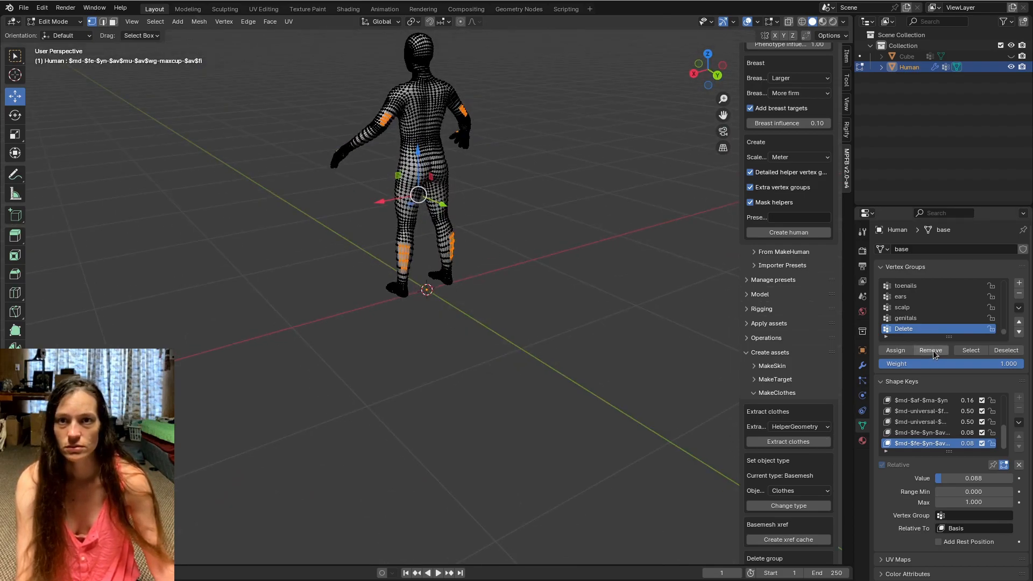
pyautogui.click(535, 218)
# Box-select the human's hip and upper-thigh vertices, checking the selection from several sides.
pyautogui.moveTo(511, 210); pyautogui.dragTo(401, 130, button='middle')
pyautogui.moveTo(401, 148); pyautogui.dragTo(457, 187)
pyautogui.moveTo(484, 219); pyautogui.dragTo(194, 213, button='middle')
pyautogui.moveTo(395, 129); pyautogui.dragTo(457, 189)
pyautogui.moveTo(495, 226); pyautogui.dragTo(512, 253, button='middle')
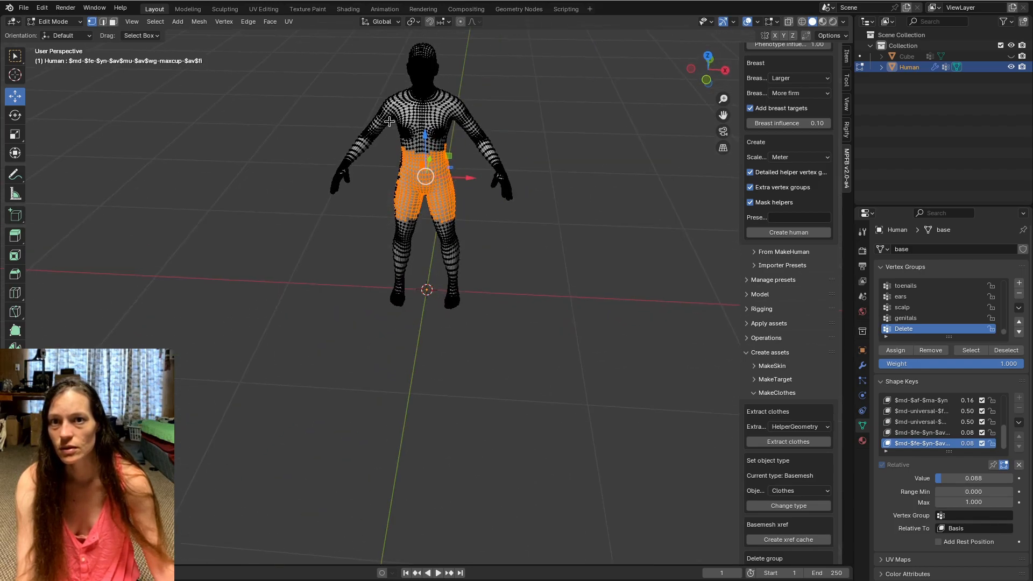
# Extend the selection over the waist, lower torso and thighs from front and back, and assign it to the Delete group.
pyautogui.keyDown('shift'); pyautogui.moveTo(396, 133); pyautogui.dragTo(465, 168); pyautogui.keyUp('shift')
pyautogui.moveTo(499, 207); pyautogui.dragTo(372, 170, button='middle')
pyautogui.keyDown('shift'); pyautogui.moveTo(398, 126); pyautogui.dragTo(455, 149); pyautogui.keyUp('shift')
pyautogui.keyDown('shift'); pyautogui.moveTo(386, 181); pyautogui.dragTo(465, 214); pyautogui.keyUp('shift')
pyautogui.moveTo(528, 249); pyautogui.dragTo(347, 230, button='middle')
pyautogui.moveTo(492, 230); pyautogui.dragTo(477, 198, button='middle')
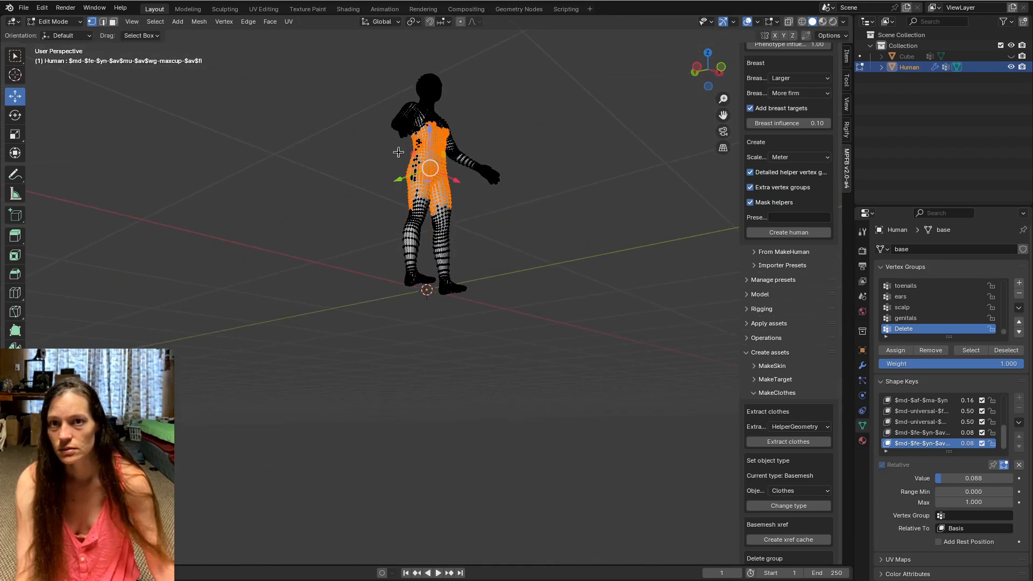
pyautogui.moveTo(490, 225); pyautogui.dragTo(398, 248, button='middle')
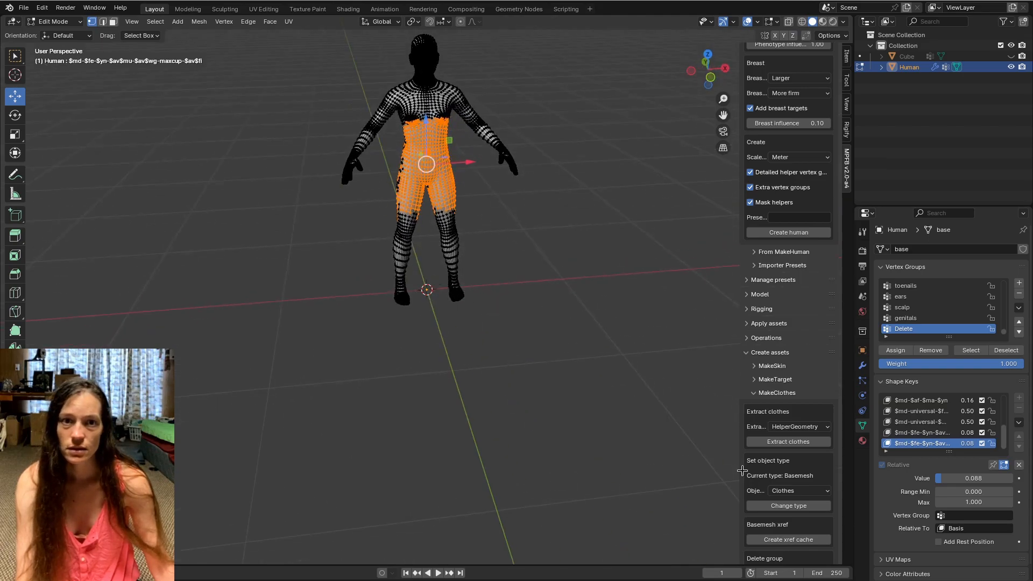
pyautogui.click(895, 350)
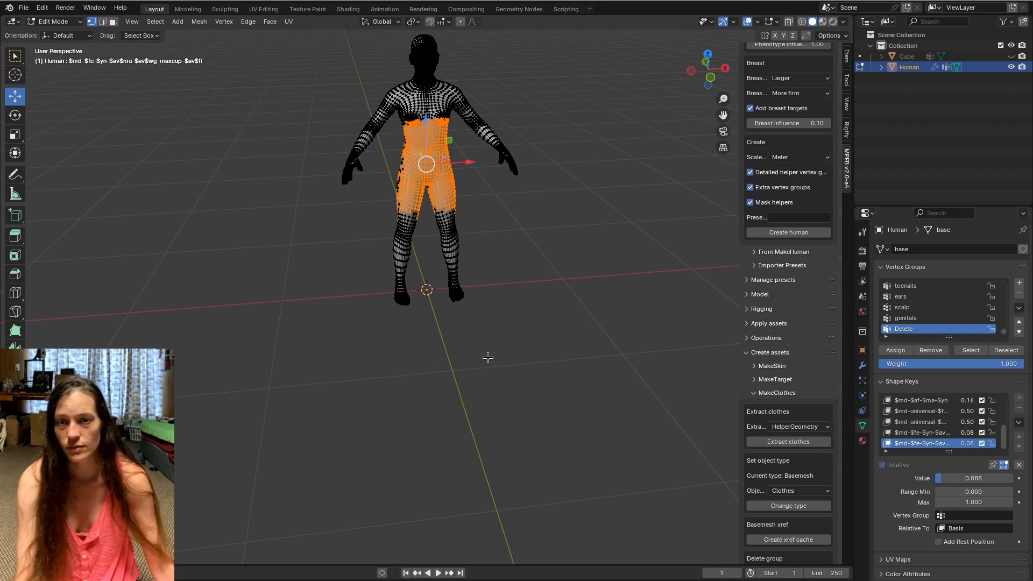
# Return to Object Mode, show the cube again and make it the only selected object.
pyautogui.scroll(1, 788, 301)
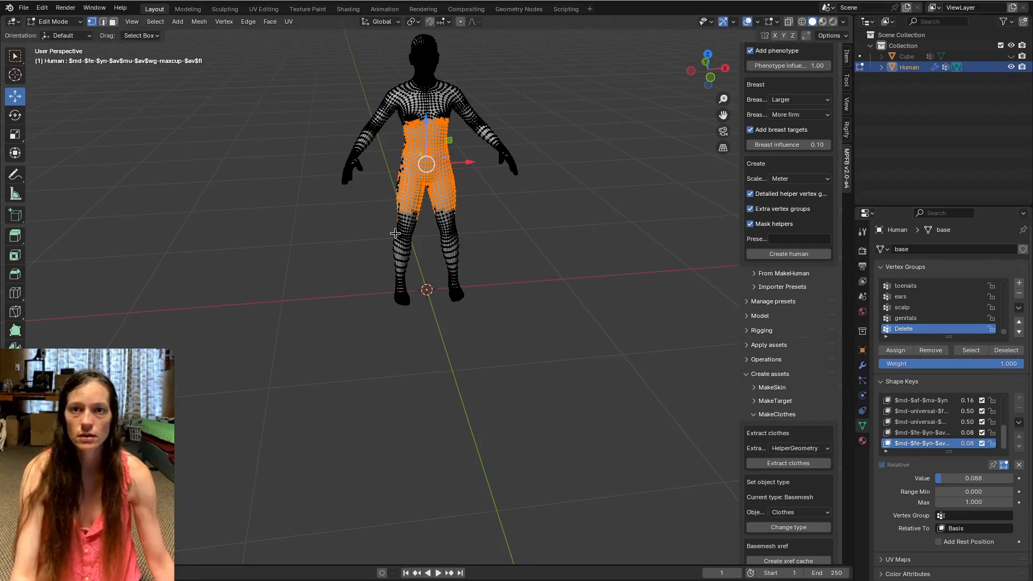
pyautogui.press('Tab')
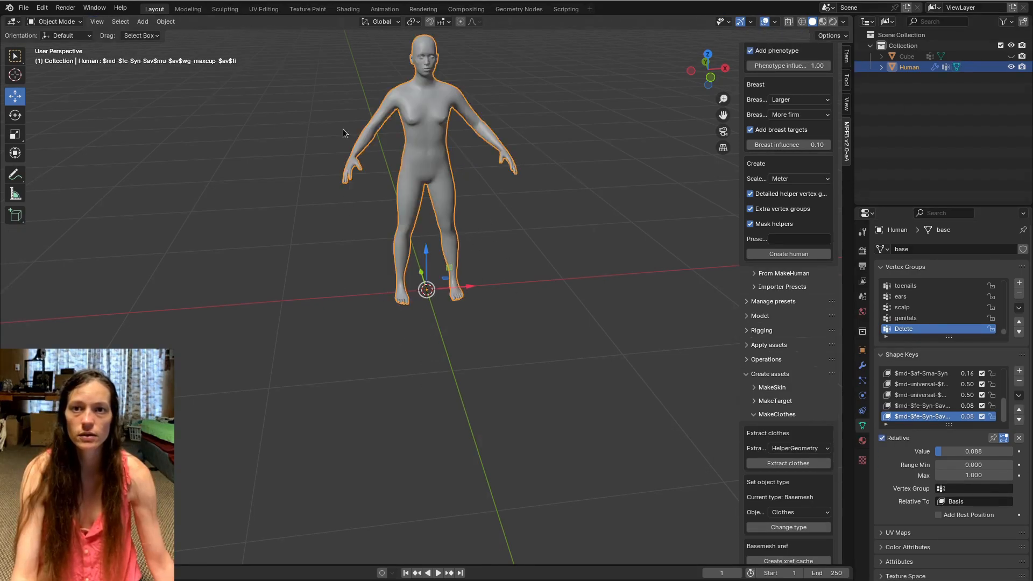
pyautogui.click(1011, 56)
pyautogui.click(907, 56)
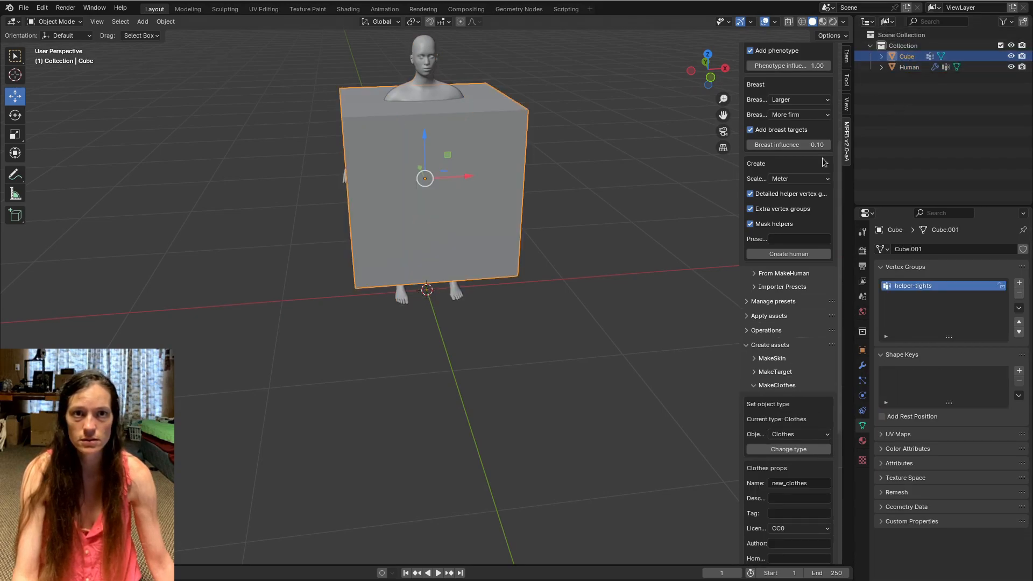
# Set the cube's MakeClothes tag to Torso and its clothes name to 00_testcube.
pyautogui.scroll(-5, 797, 350)
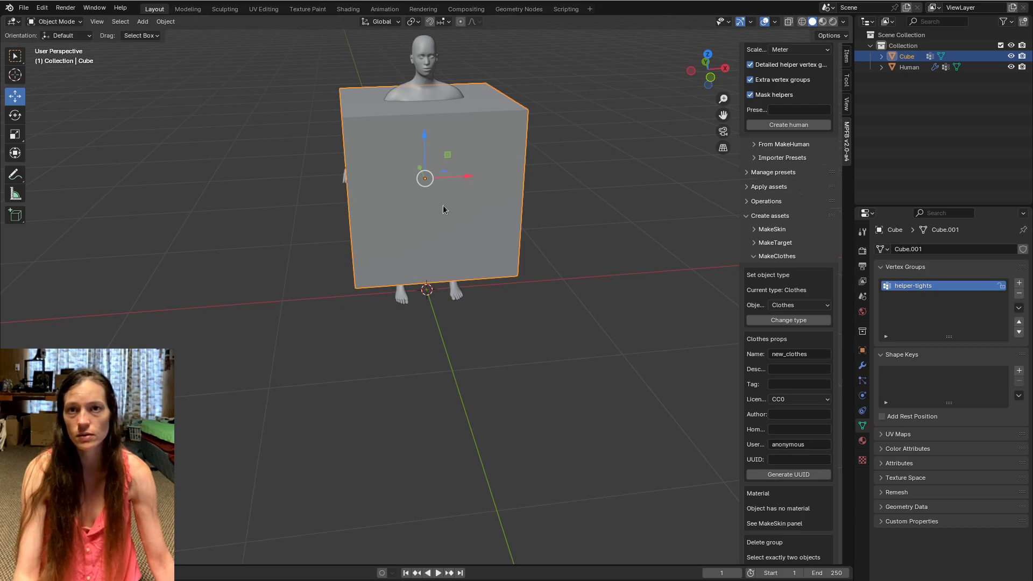
pyautogui.click(795, 384)
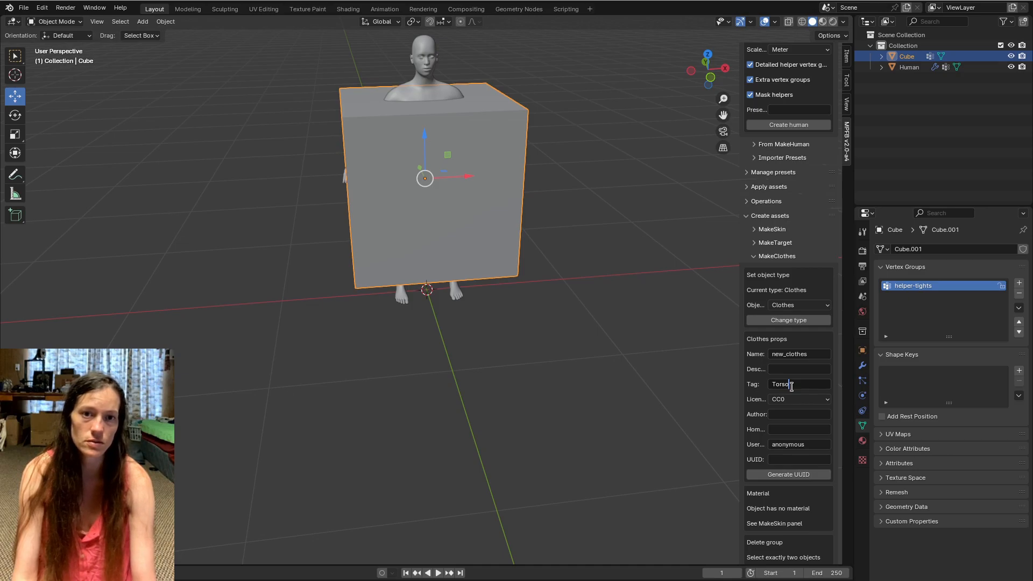
pyautogui.press('Return')
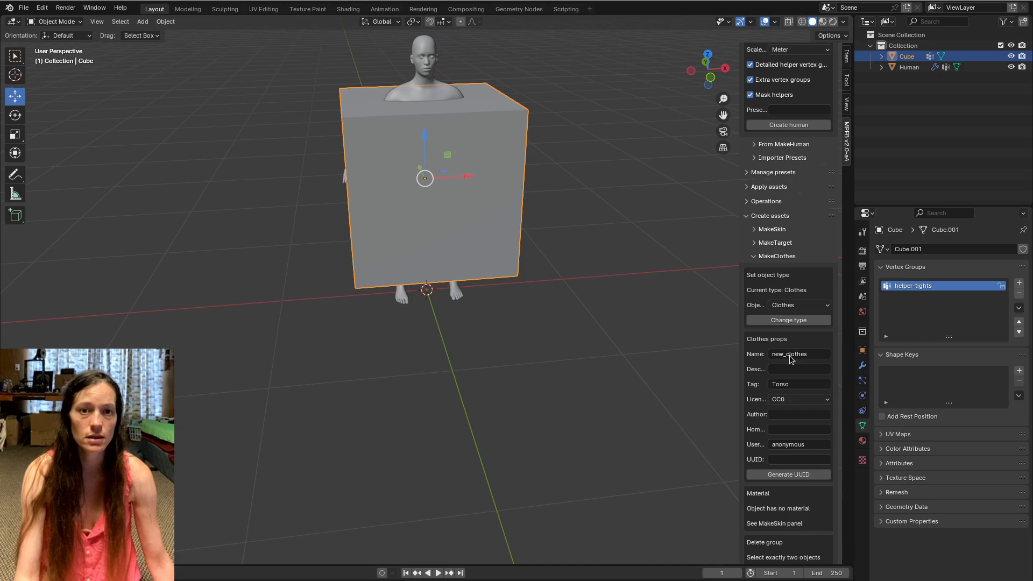
pyautogui.click(820, 355)
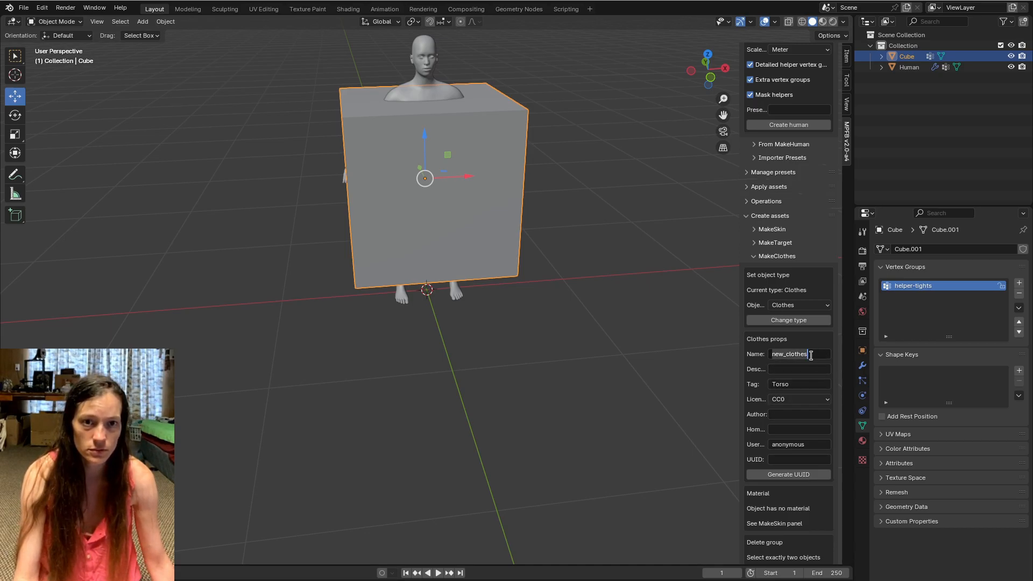
pyautogui.press('BackSpace')
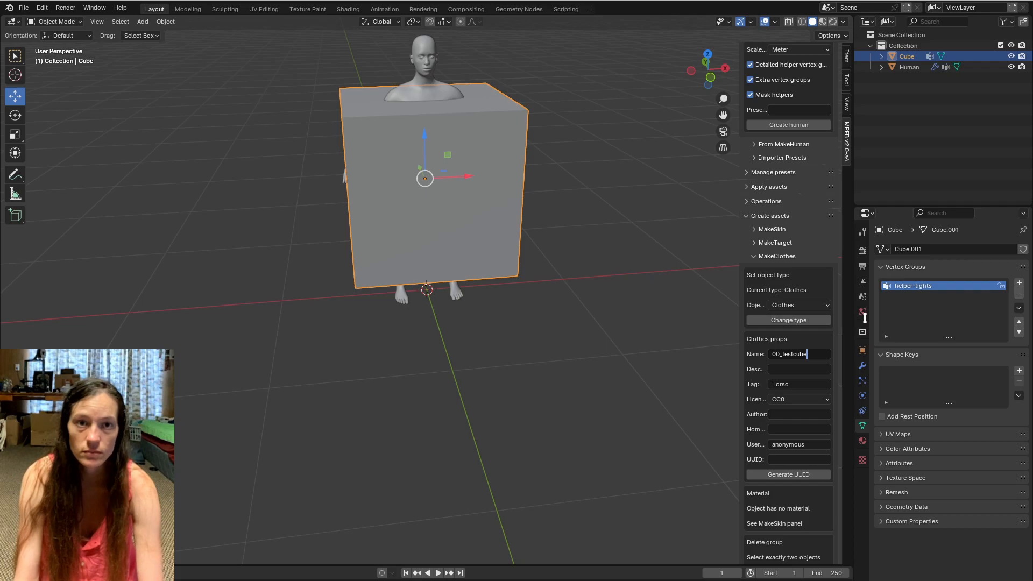
pyautogui.write('00_testcube')
pyautogui.press('Return')
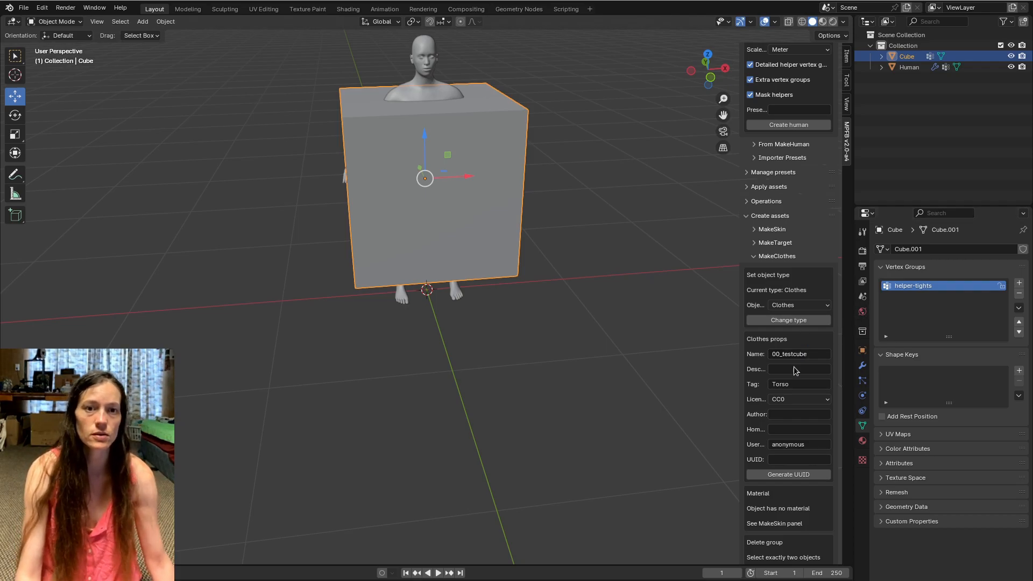
# Select the cube and the human together, and save the clothes as files named testcube in the Documents/makehuman folder.
pyautogui.scroll(-2, 792, 390)
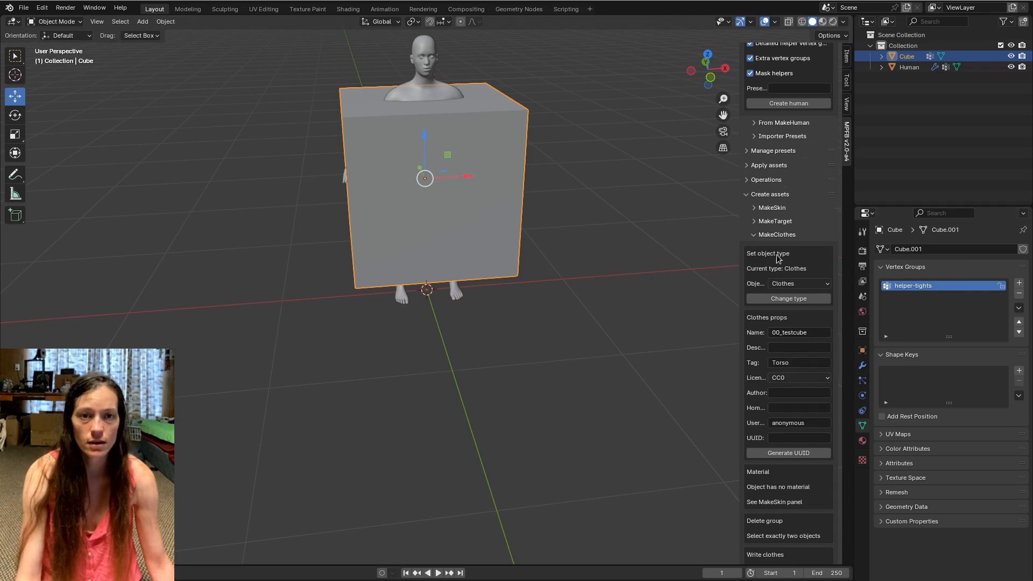
pyautogui.scroll(-1, 792, 401)
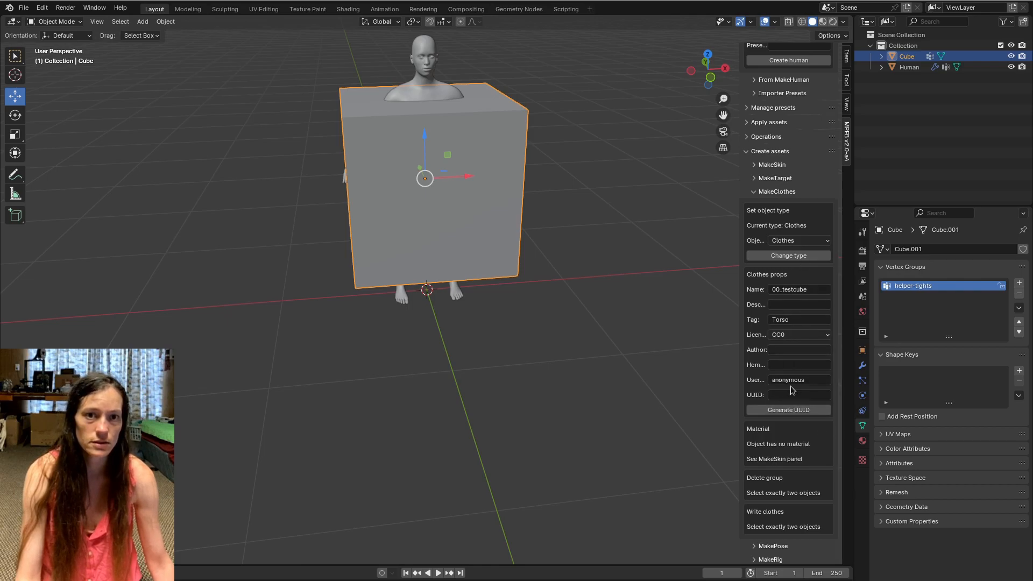
pyautogui.click(905, 67)
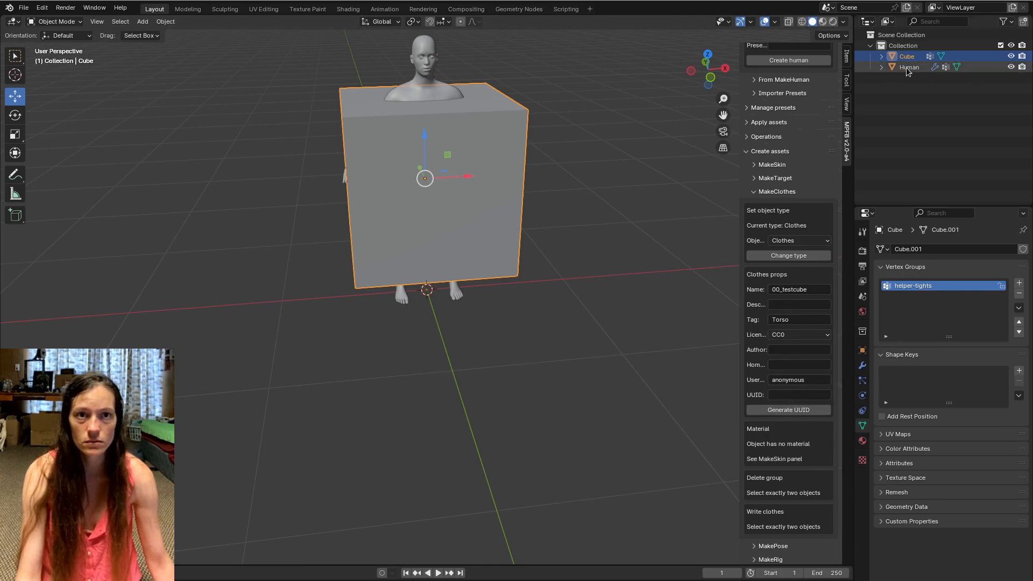
pyautogui.keyDown('ctrl'); pyautogui.click(905, 56); pyautogui.keyUp('ctrl')
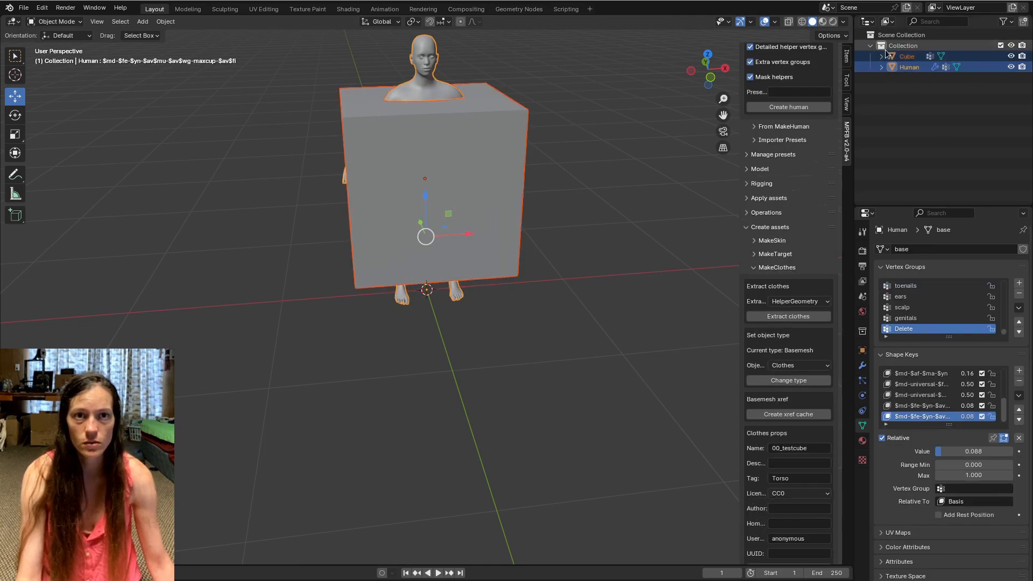
pyautogui.scroll(-9, 780, 338)
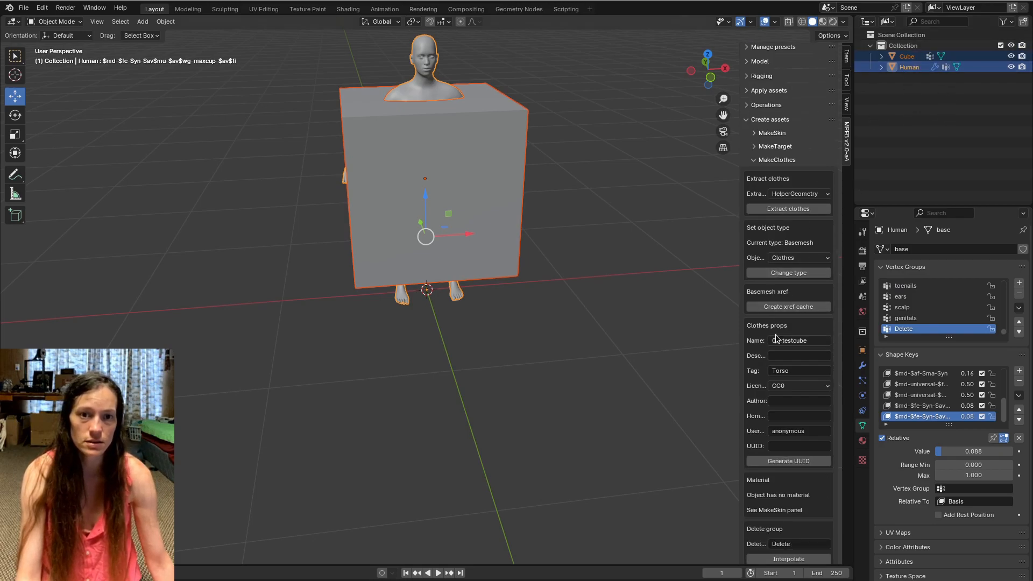
pyautogui.scroll(-2, 778, 340)
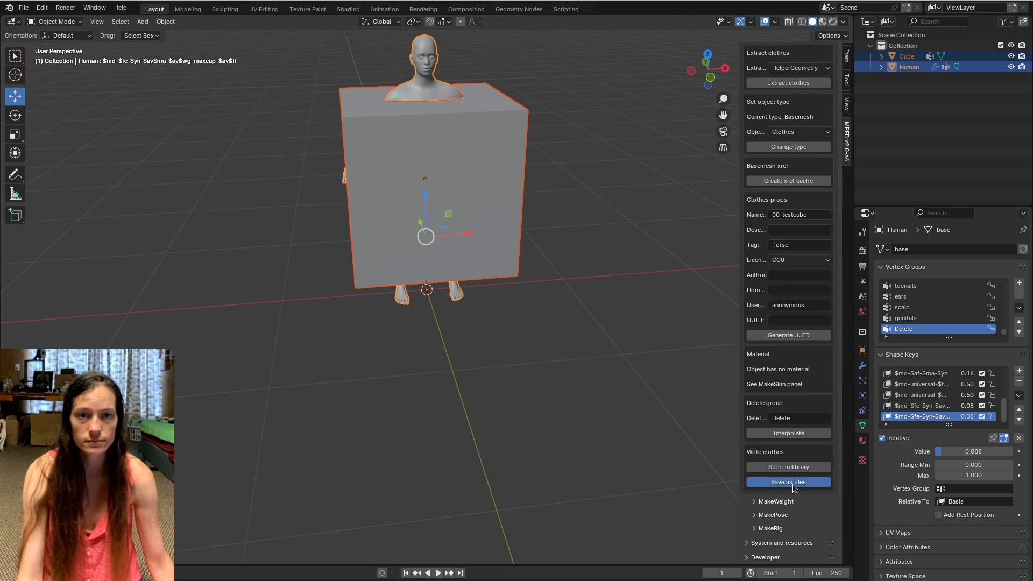
pyautogui.click(792, 482)
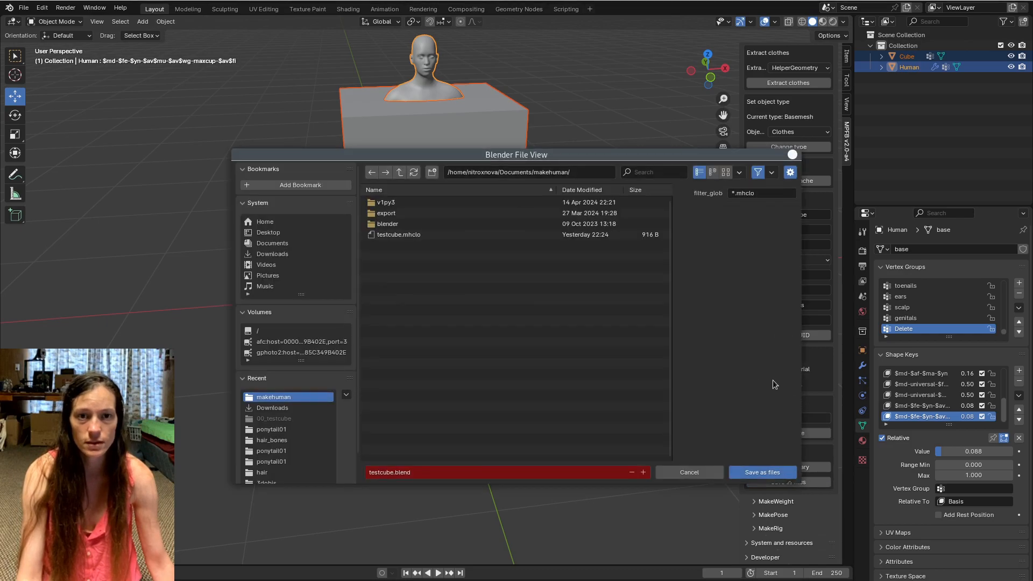
pyautogui.click(433, 472)
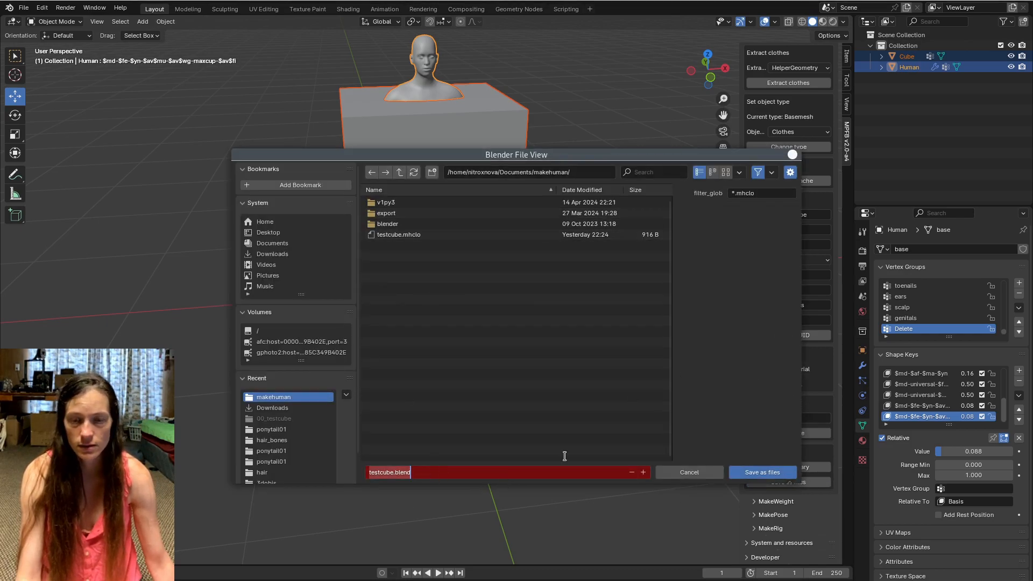
pyautogui.press('Right')
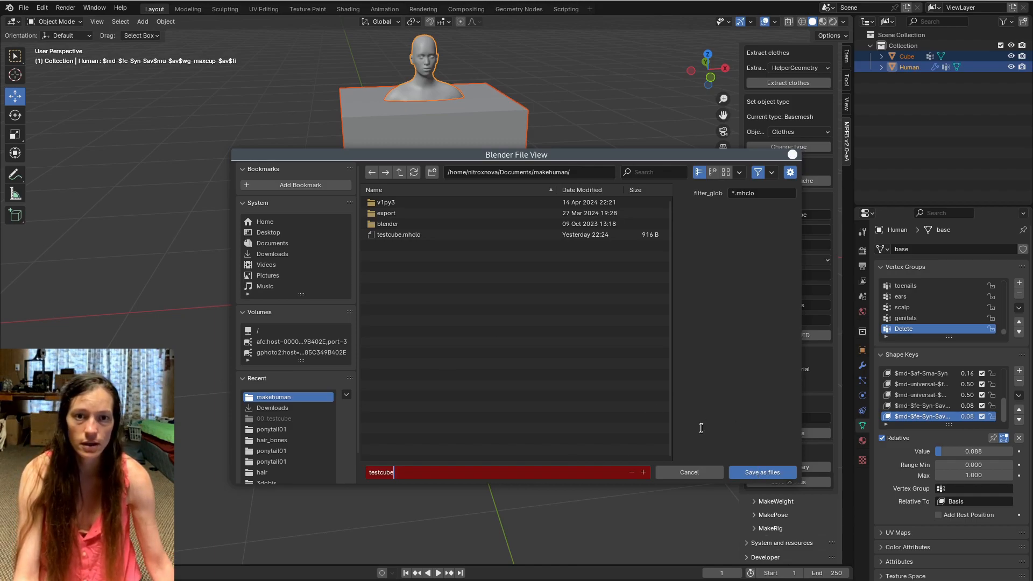
pyautogui.click(764, 474)
pyautogui.click(759, 473)
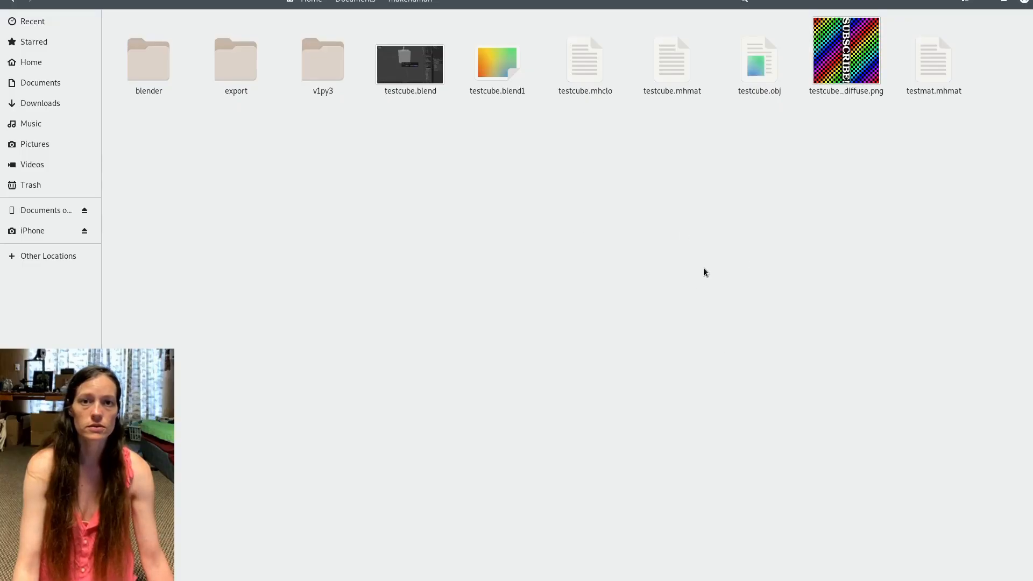
# Switch to the file manager and select testcube.mhclo, testcube.obj and testcube_diffuse.png in the makehuman folder.
pyautogui.click(602, 66)
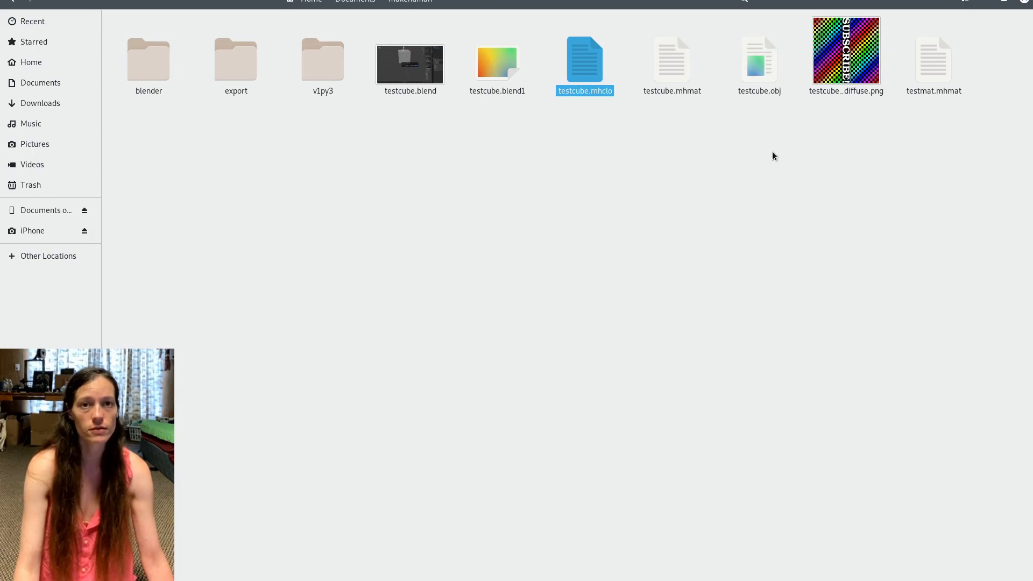
pyautogui.keyDown('ctrl'); pyautogui.click(748, 65); pyautogui.keyUp('ctrl')
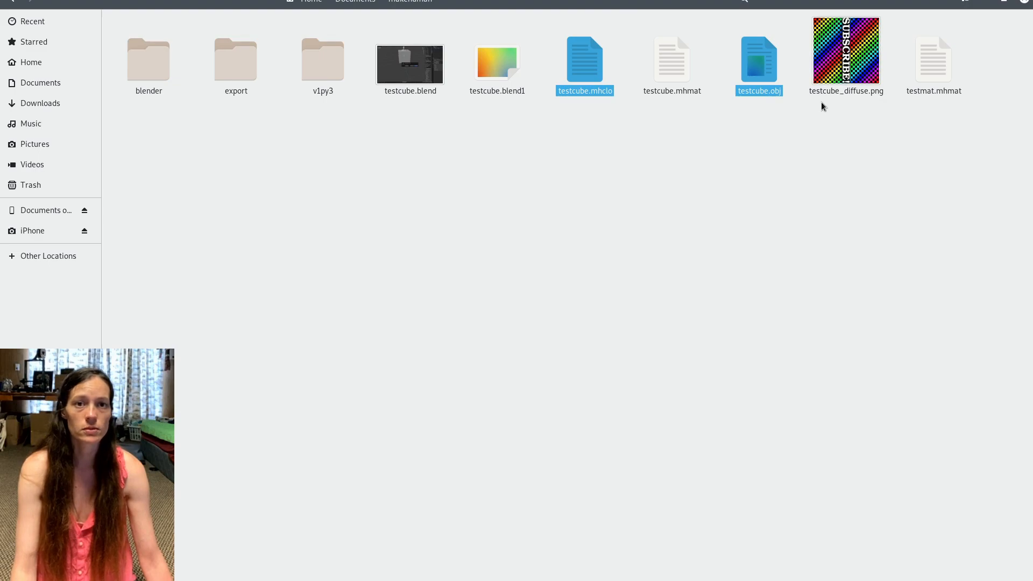
pyautogui.keyDown('ctrl'); pyautogui.click(832, 65); pyautogui.keyUp('ctrl')
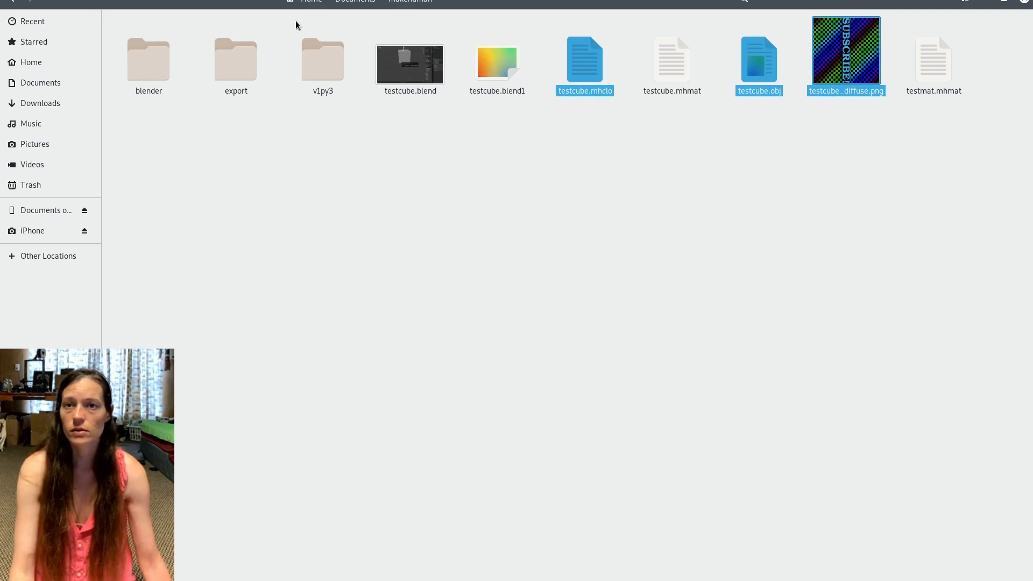
# Open the Humanizer_Main project folder under Home/Game_Dev/GoDot.
pyautogui.click(355, 3)
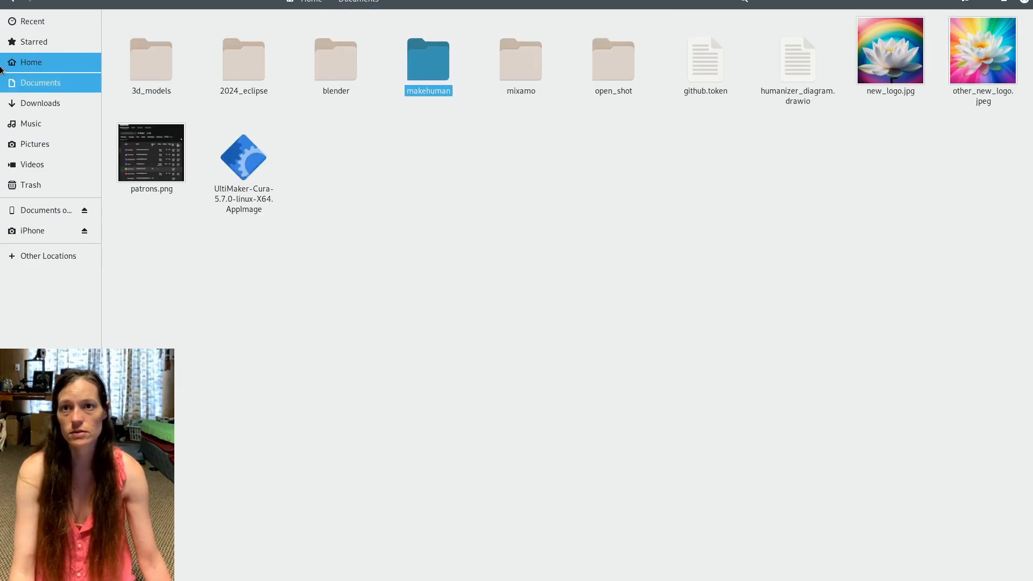
pyautogui.click(37, 63)
pyautogui.doubleClick(874, 51)
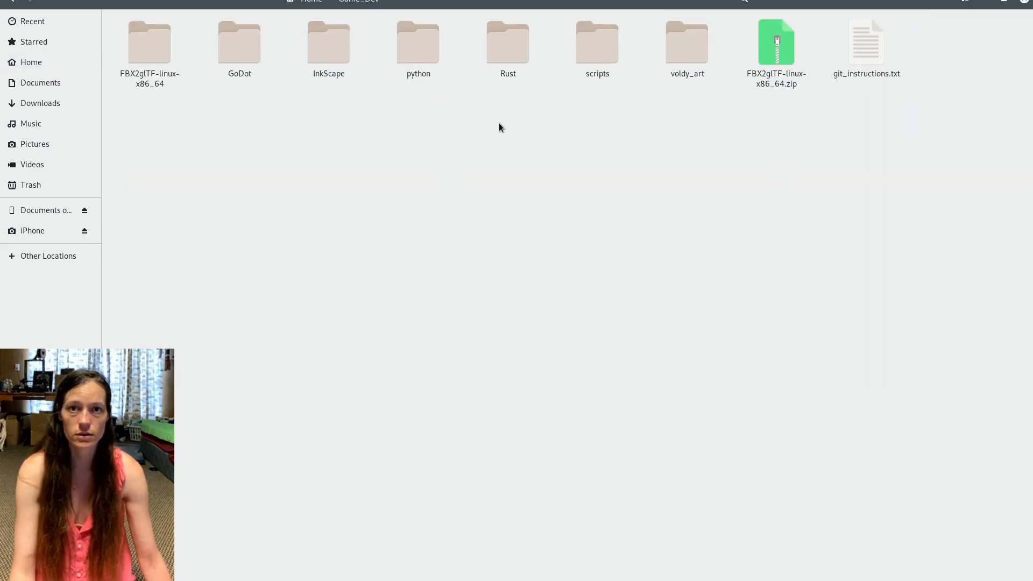
pyautogui.doubleClick(243, 49)
pyautogui.doubleClick(517, 50)
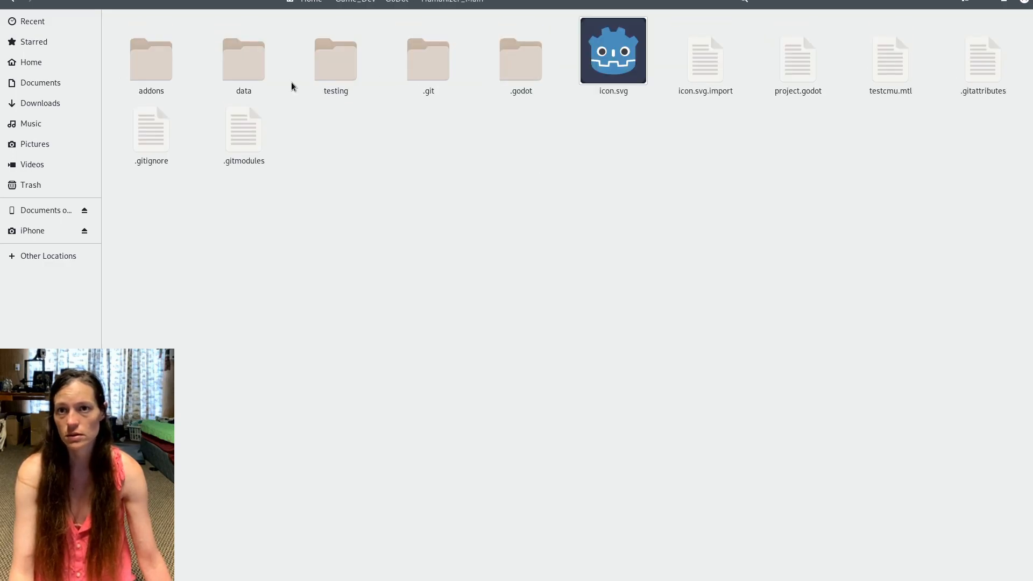
# Look through the project's addons/humanizer folder and return to Humanizer_Main.
pyautogui.doubleClick(141, 66)
pyautogui.click(295, 63)
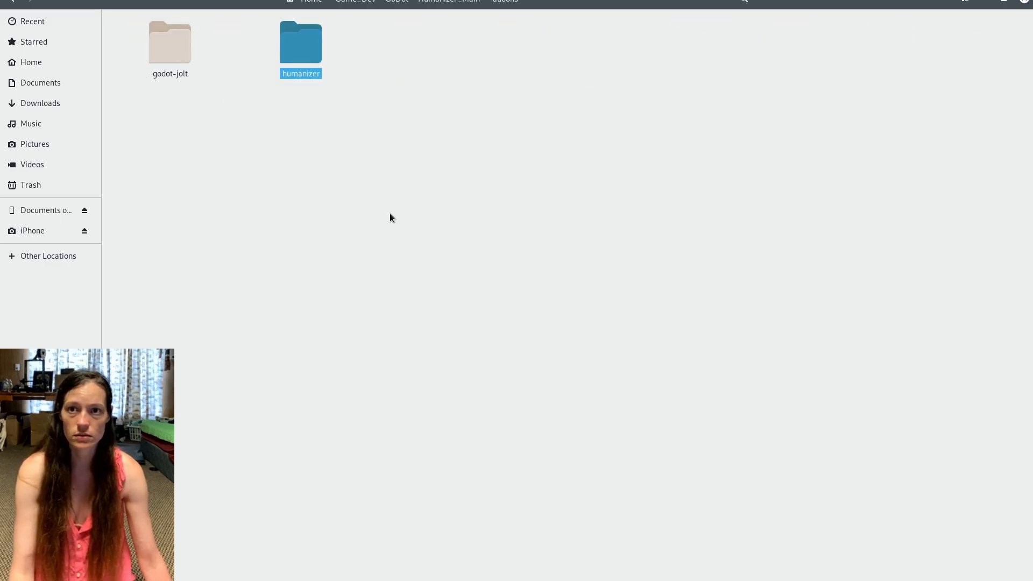
pyautogui.doubleClick(307, 47)
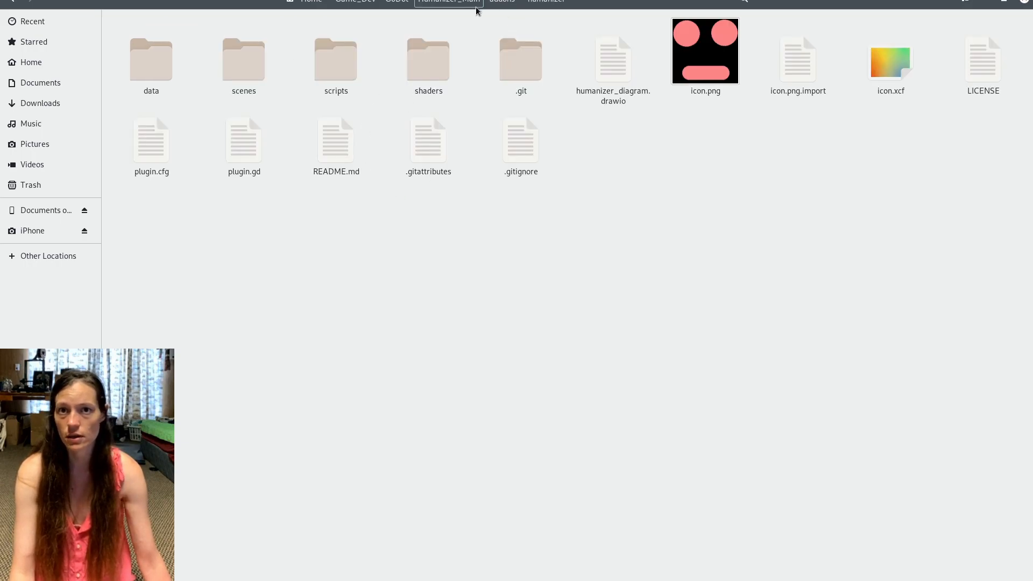
pyautogui.click(502, 4)
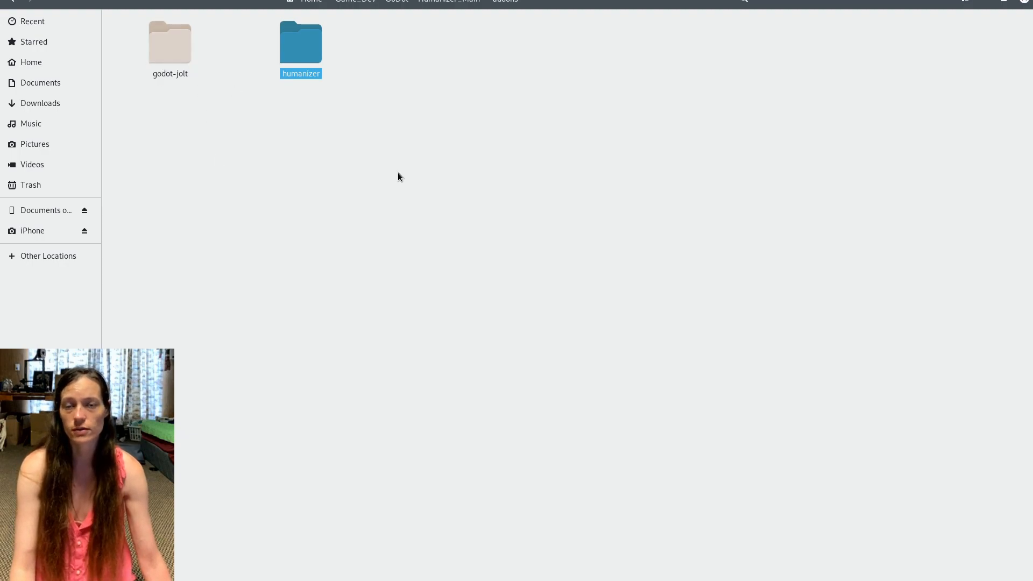
pyautogui.click(457, 4)
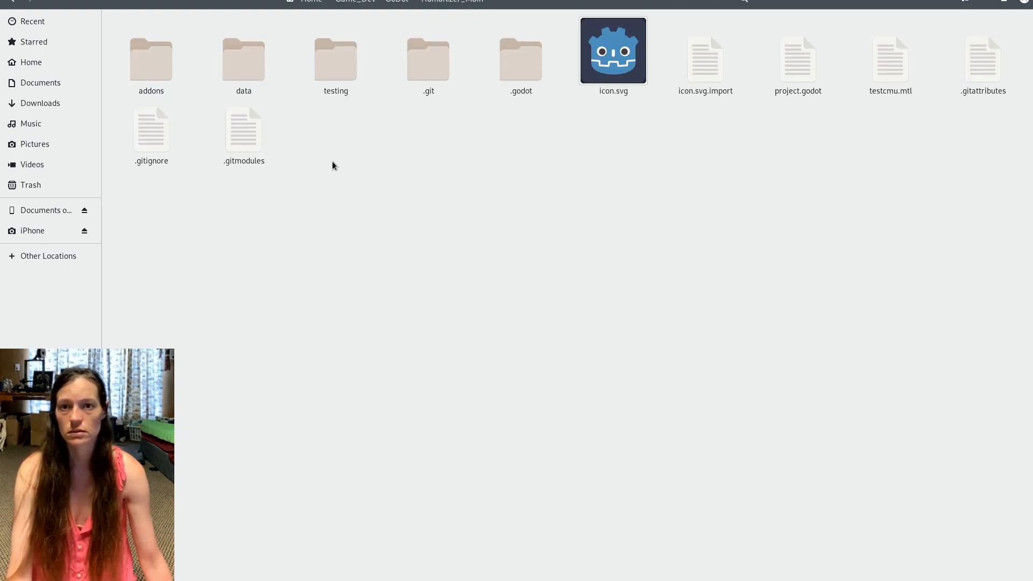
# Create a folder named assets in the Humanizer_Main project folder.
pyautogui.rightClick(387, 186)
pyautogui.click(430, 194)
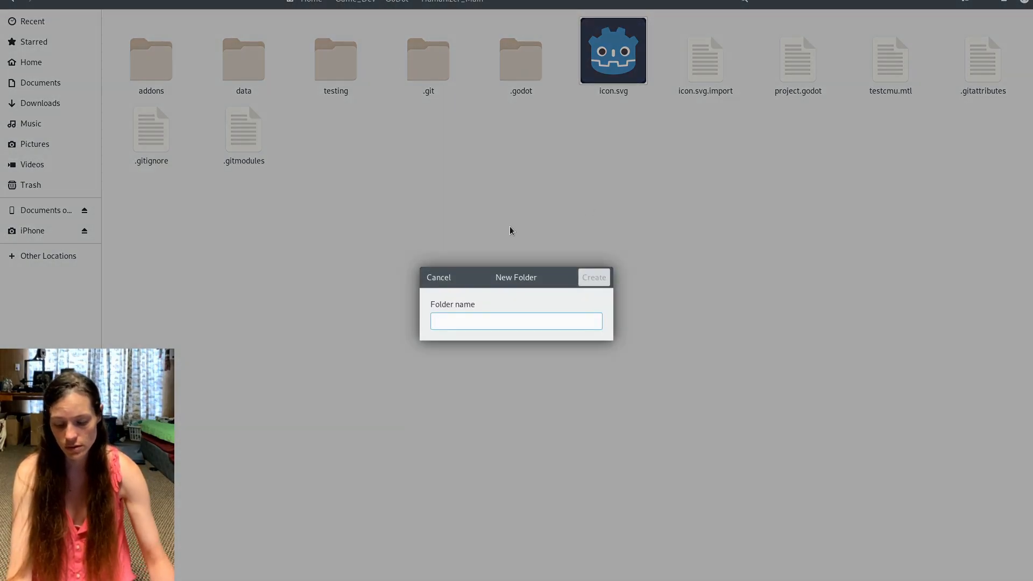
pyautogui.write('assets')
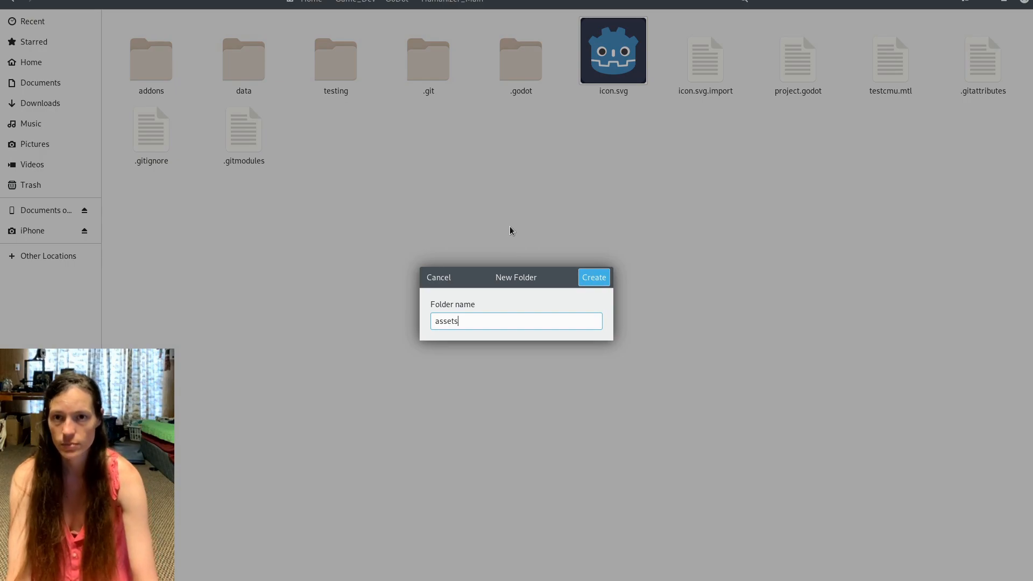
pyautogui.press('Return')
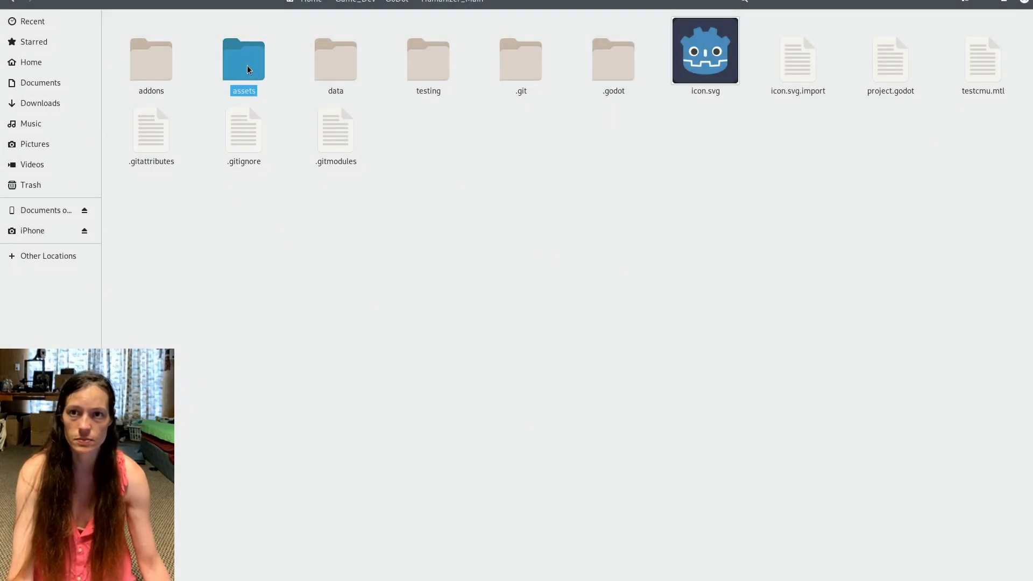
# Open the new assets folder and create a folder named clothes inside it.
pyautogui.doubleClick(247, 65)
pyautogui.rightClick(319, 167)
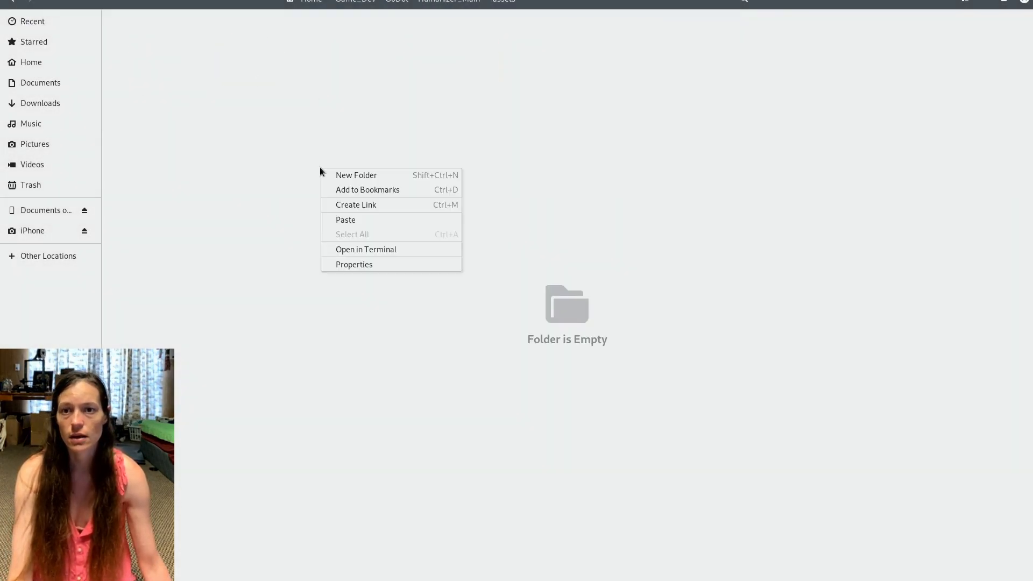
pyautogui.click(348, 176)
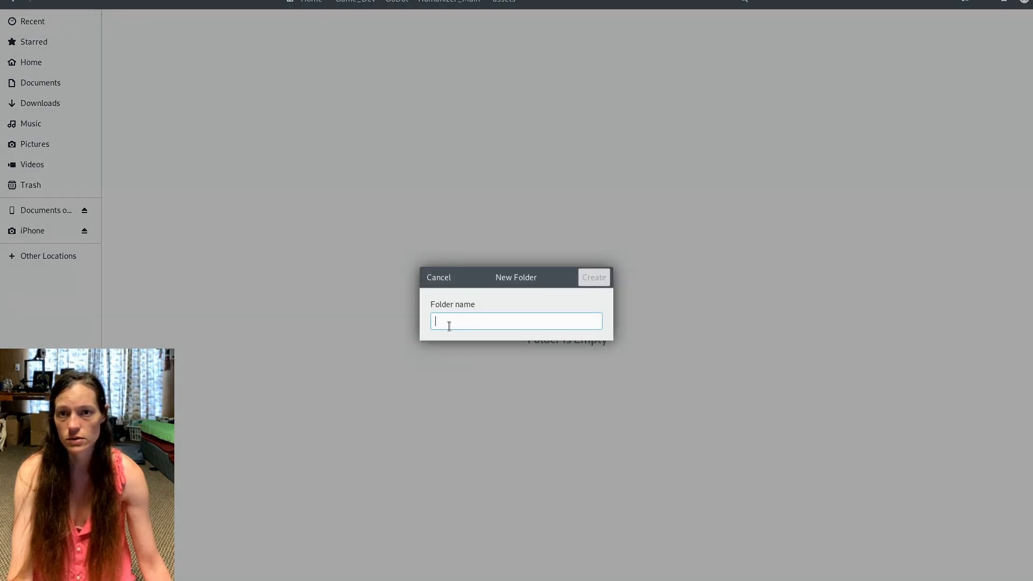
pyautogui.write('clothes')
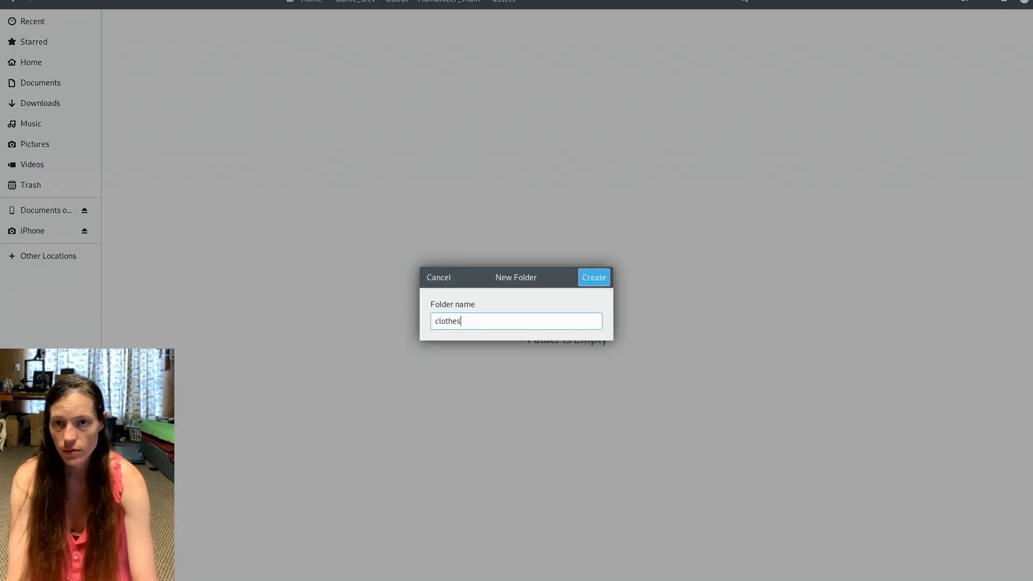
pyautogui.press('Return')
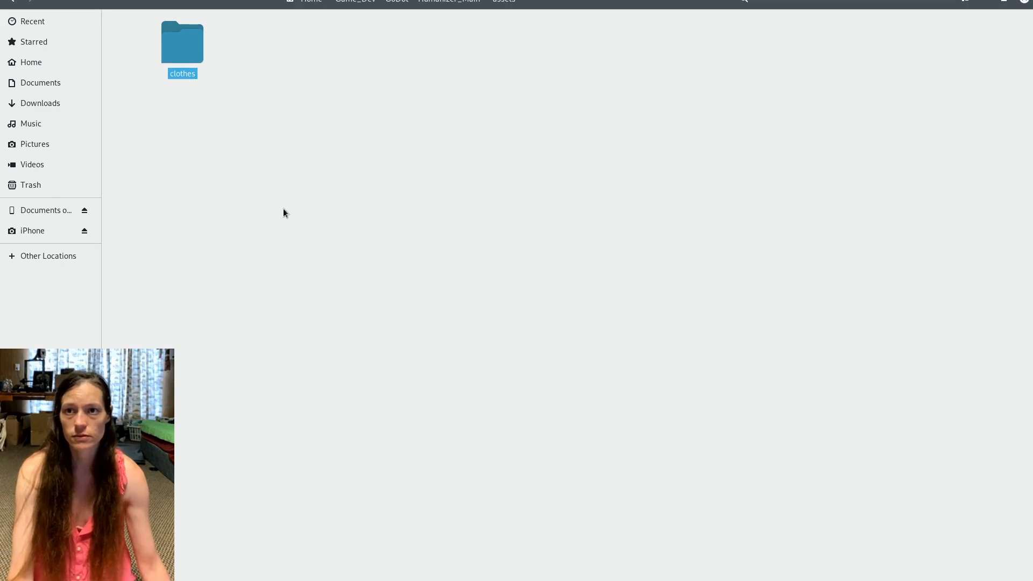
pyautogui.click(250, 127)
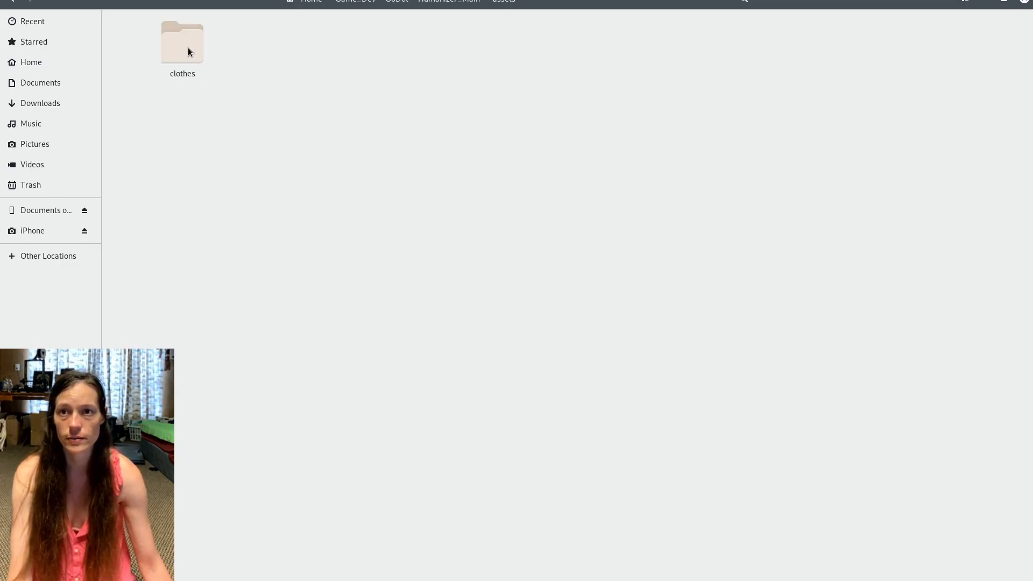
# Create a second folder named body_parts alongside clothes in the assets folder.
pyautogui.rightClick(298, 209)
pyautogui.click(318, 215)
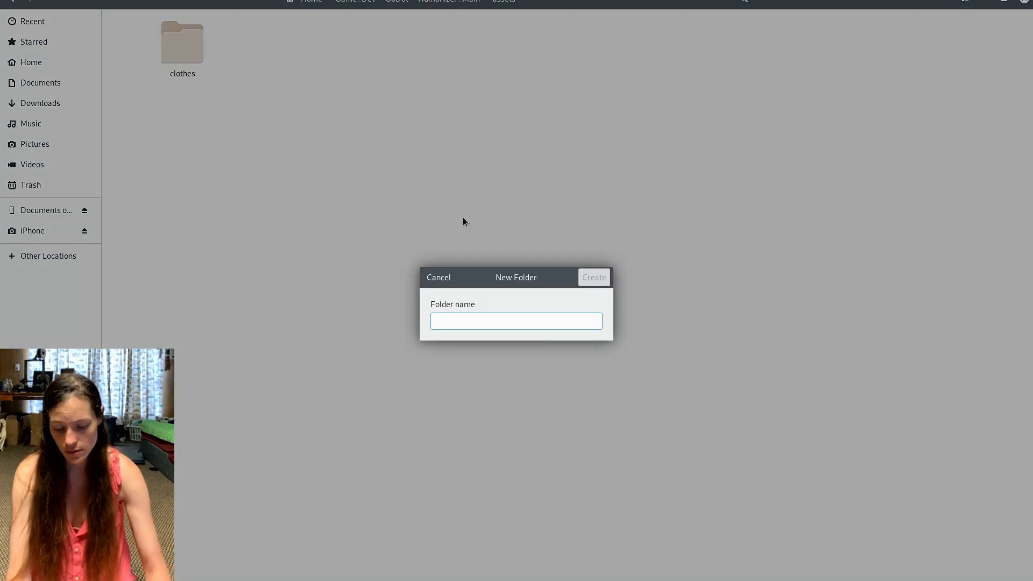
pyautogui.write('body_parts')
pyautogui.press('Return')
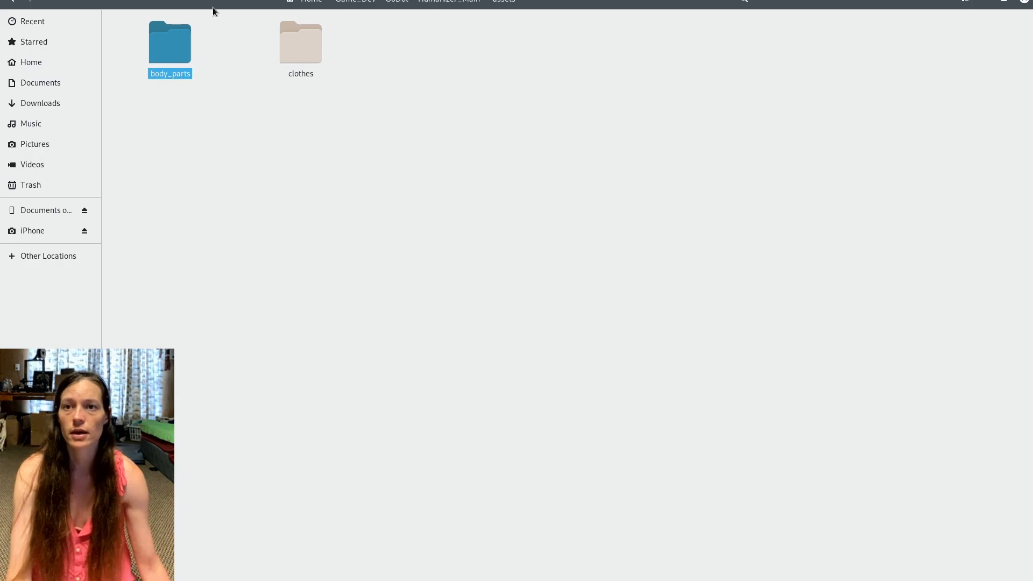
# Look at the folder structure inside the project's addons/humanizer/data/assets for comparison.
pyautogui.click(458, 2)
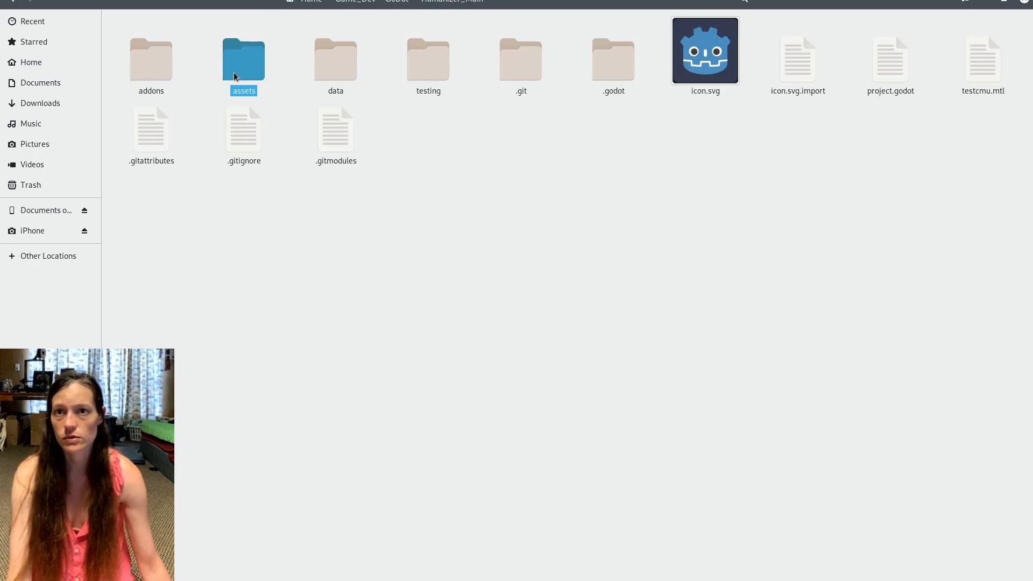
pyautogui.doubleClick(160, 69)
pyautogui.doubleClick(300, 67)
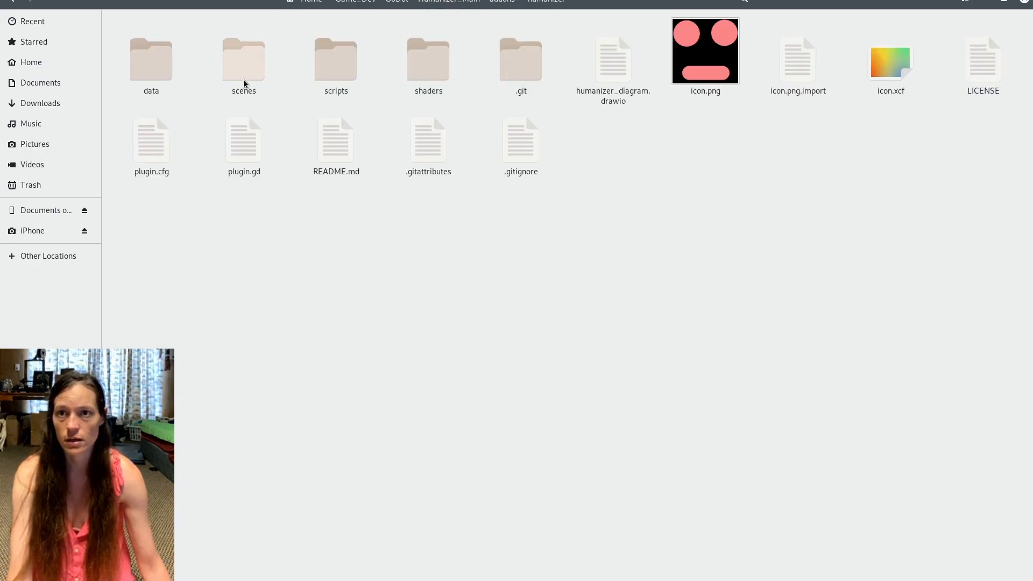
pyautogui.doubleClick(161, 75)
pyautogui.doubleClick(273, 57)
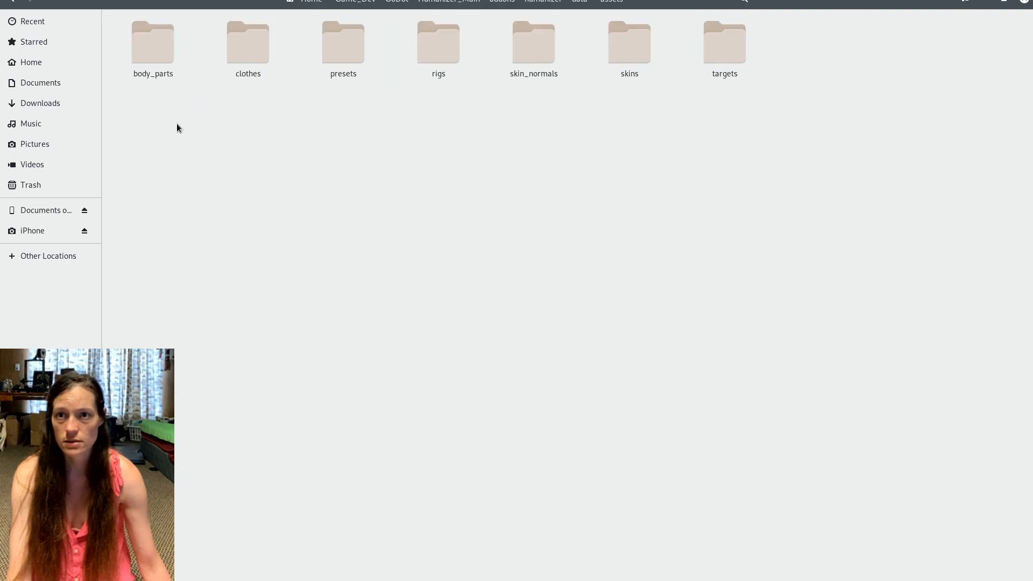
pyautogui.moveTo(824, 224); pyautogui.dragTo(171, 53)
pyautogui.click(250, 155)
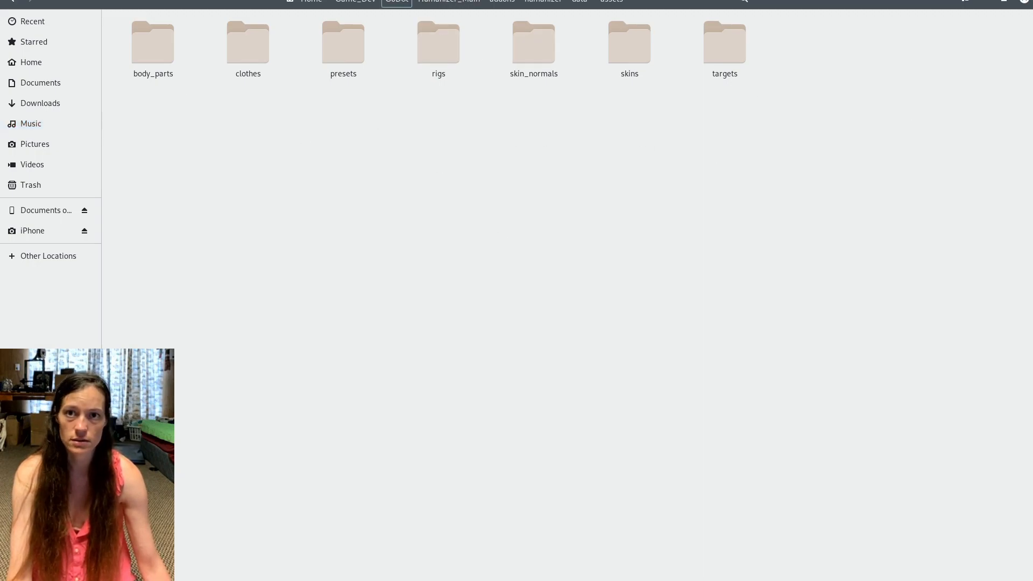
# Return to the project's own assets/clothes folder and create a folder named testcube in it.
pyautogui.click(448, 2)
pyautogui.doubleClick(267, 67)
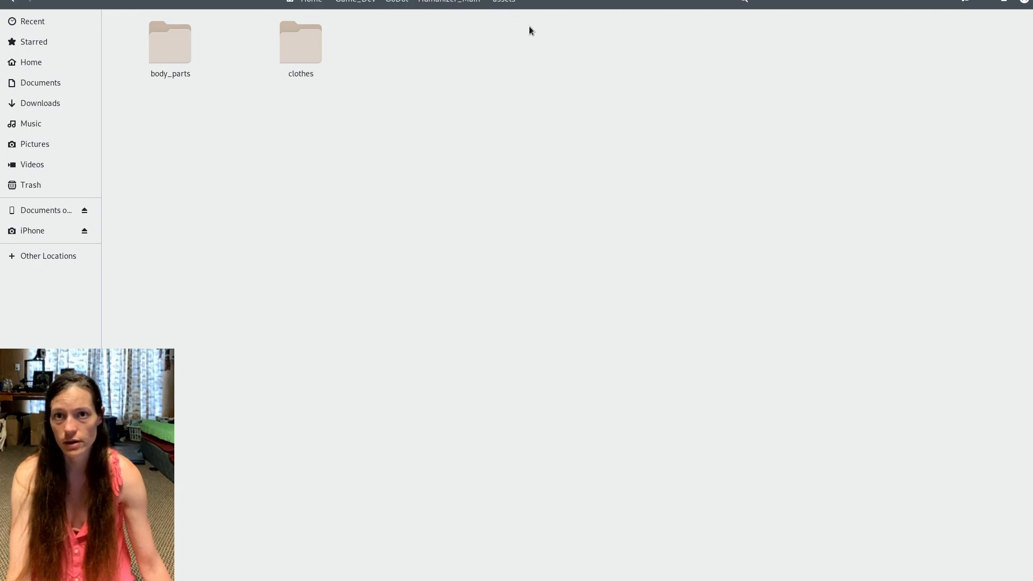
pyautogui.doubleClick(302, 51)
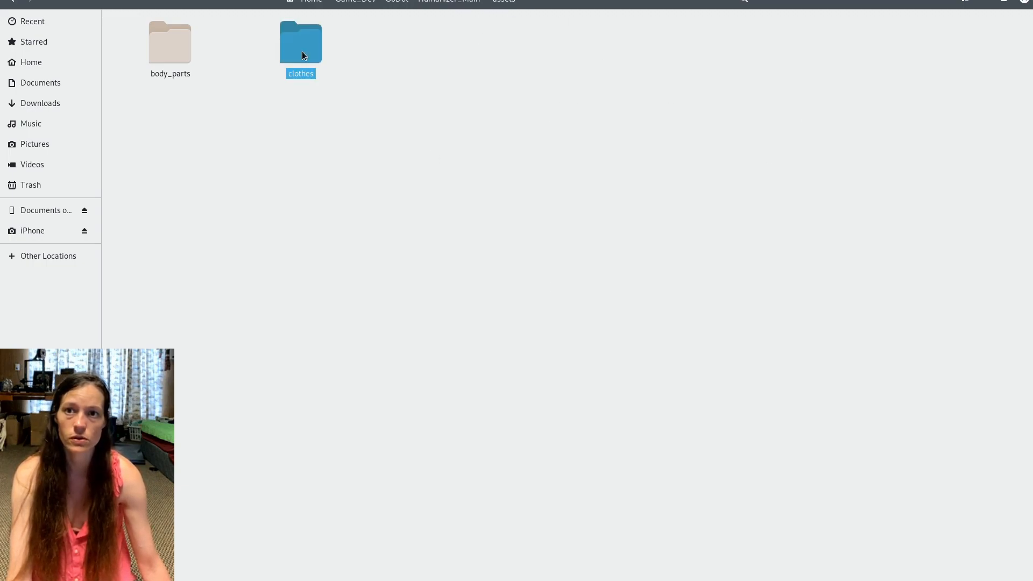
pyautogui.rightClick(286, 147)
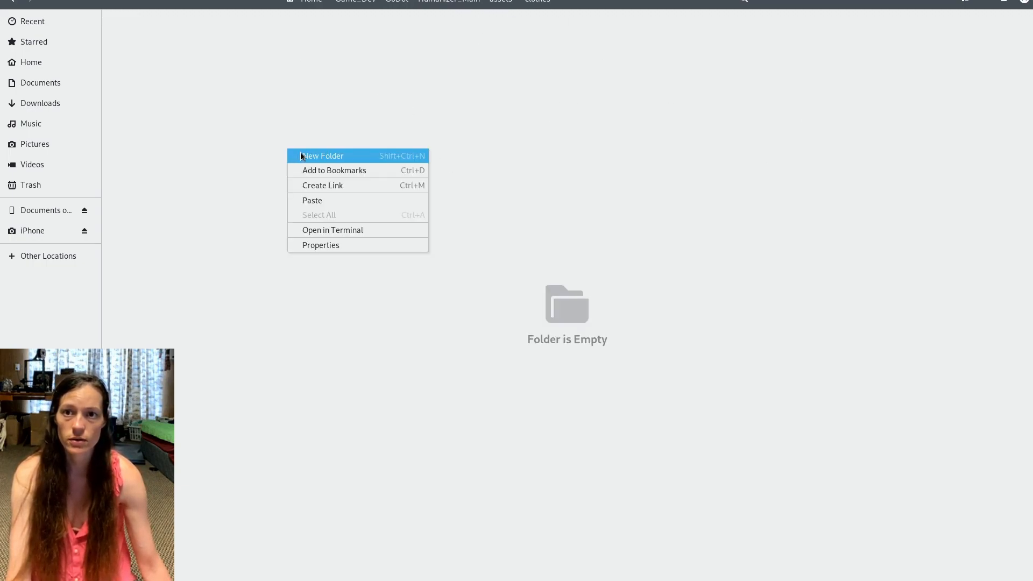
pyautogui.click(348, 99)
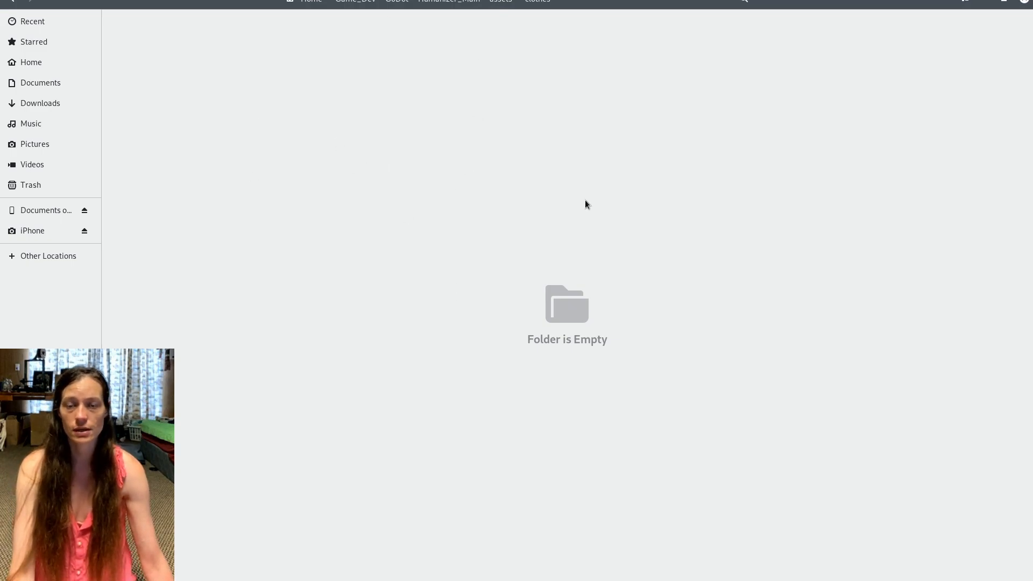
pyautogui.rightClick(337, 238)
pyautogui.click(362, 244)
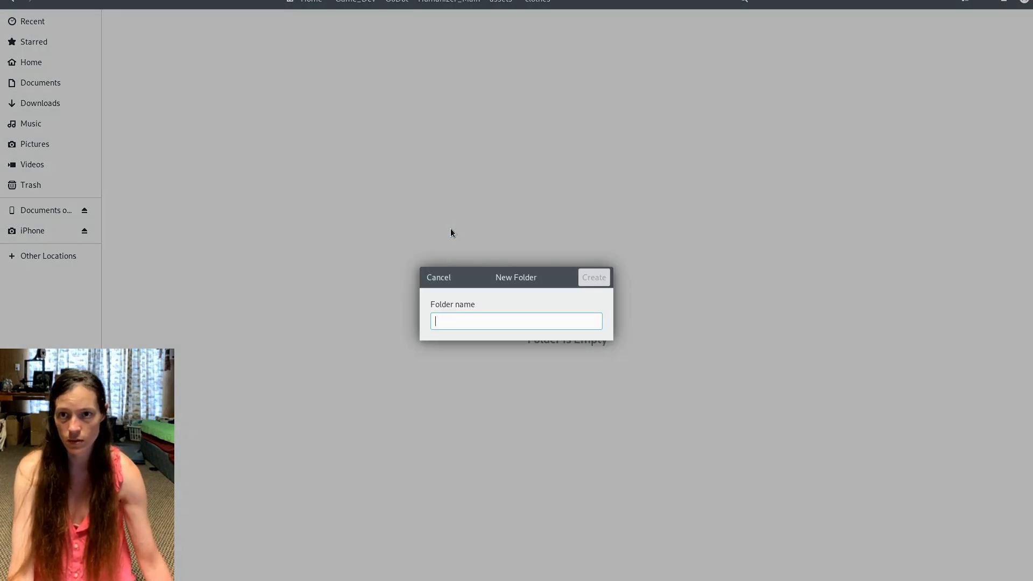
pyautogui.write('testcube')
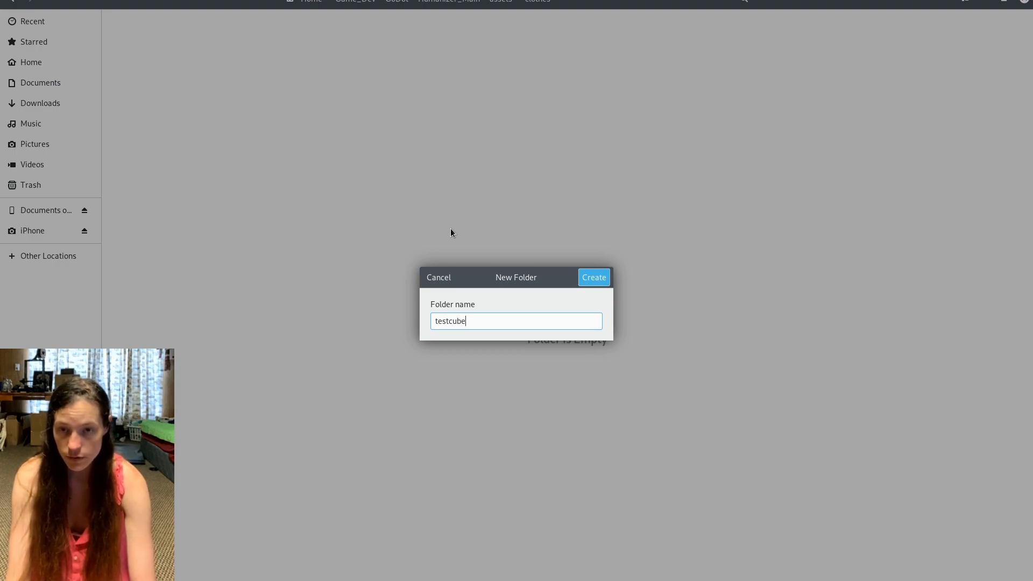
pyautogui.press('Return')
# Paste the copied testcube.mhclo, testcube.obj and testcube_diffuse.png files into the new testcube folder.
pyautogui.doubleClick(183, 71)
pyautogui.hotkey('ctrl', 'v')
pyautogui.click(263, 121)
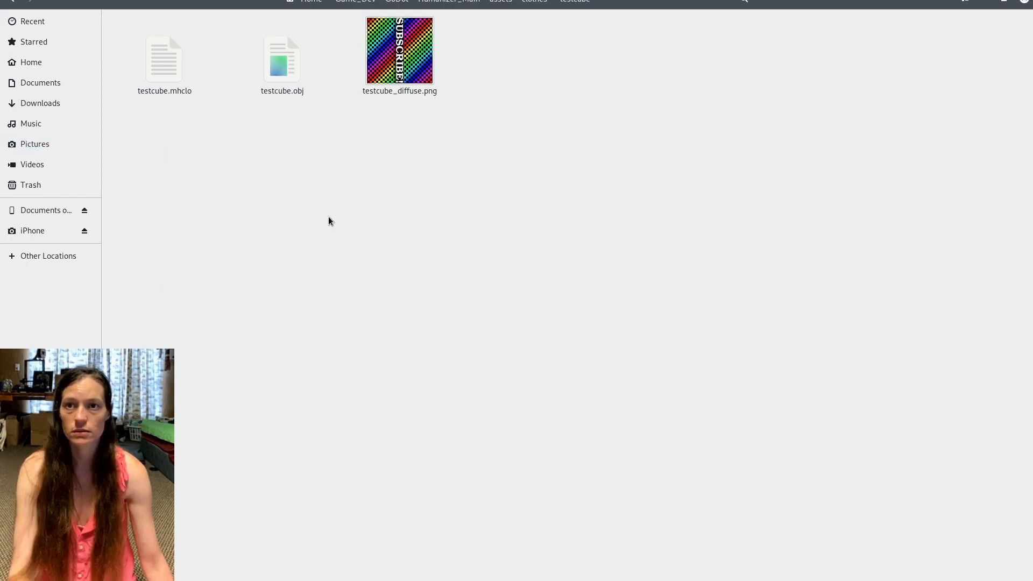
# Open testcube.mhclo in the text editor and examine its basic info, scale references, vertex matches and delete_verts list.
pyautogui.click(159, 83)
pyautogui.doubleClick(169, 76)
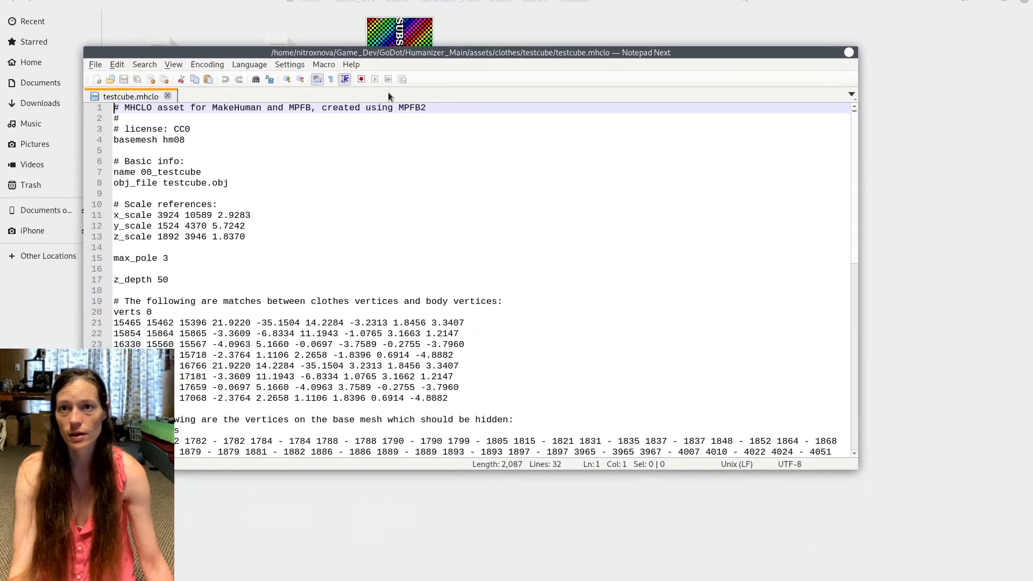
pyautogui.click(288, 191)
pyautogui.click(273, 188)
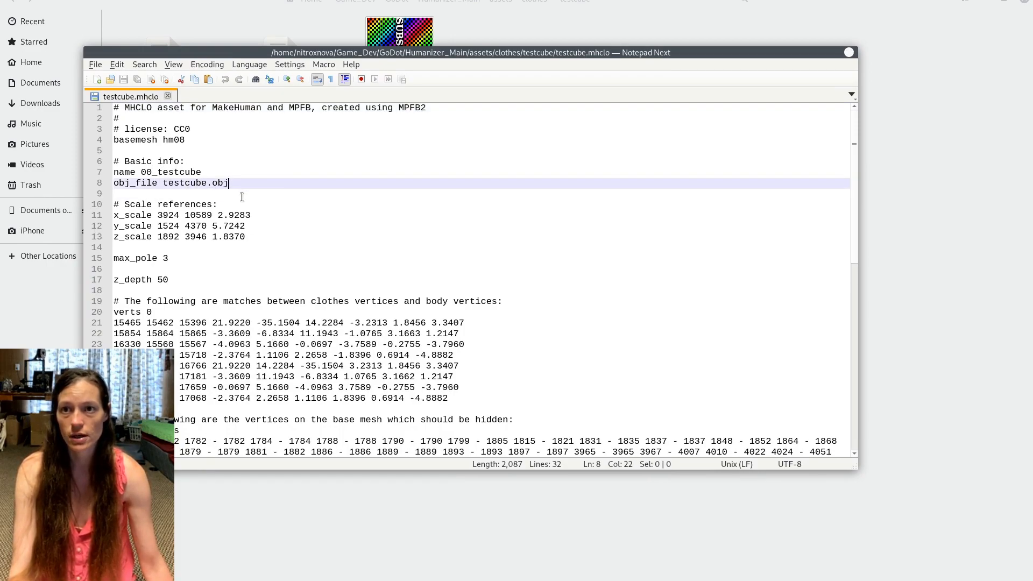
pyautogui.scroll(-3, 236, 254)
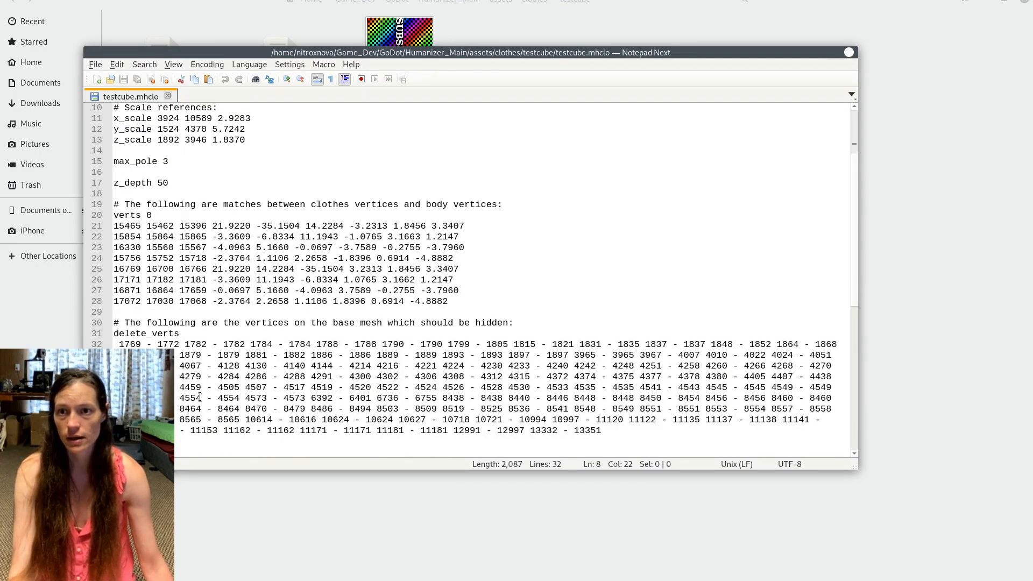
pyautogui.scroll(3, 259, 361)
pyautogui.click(240, 323)
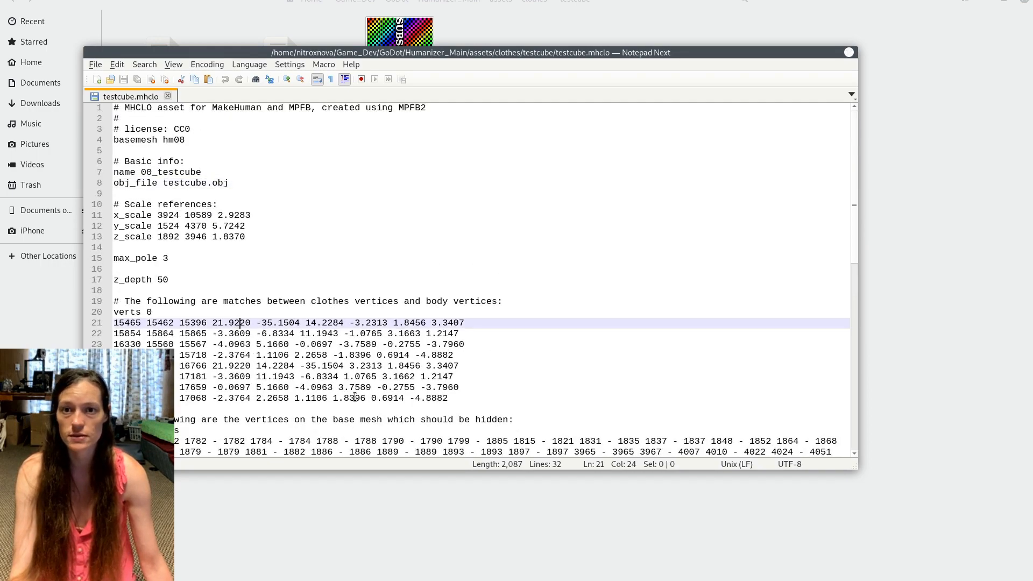
pyautogui.click(259, 214)
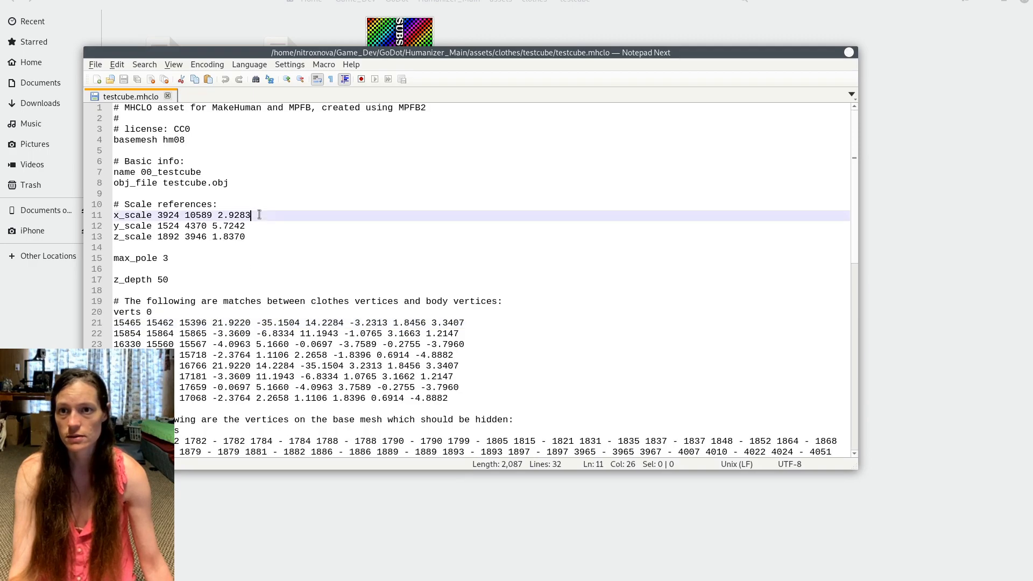
pyautogui.click(231, 173)
# Add the lines "tag Torso" and "tag Legs" below the obj_file line, then save and close testcube.mhclo.
pyautogui.click(244, 182)
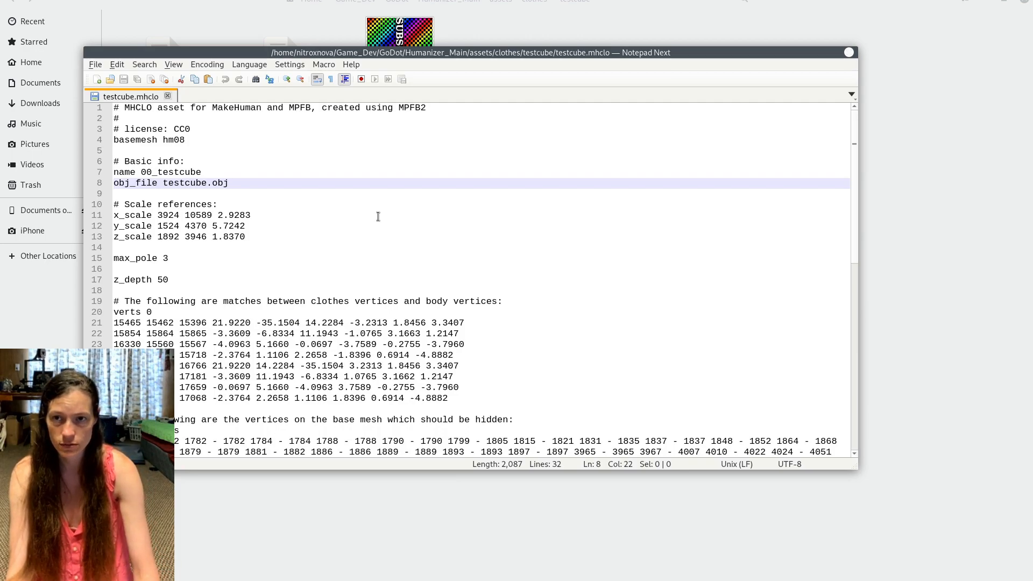
pyautogui.press('Return')
pyautogui.write('tag ')
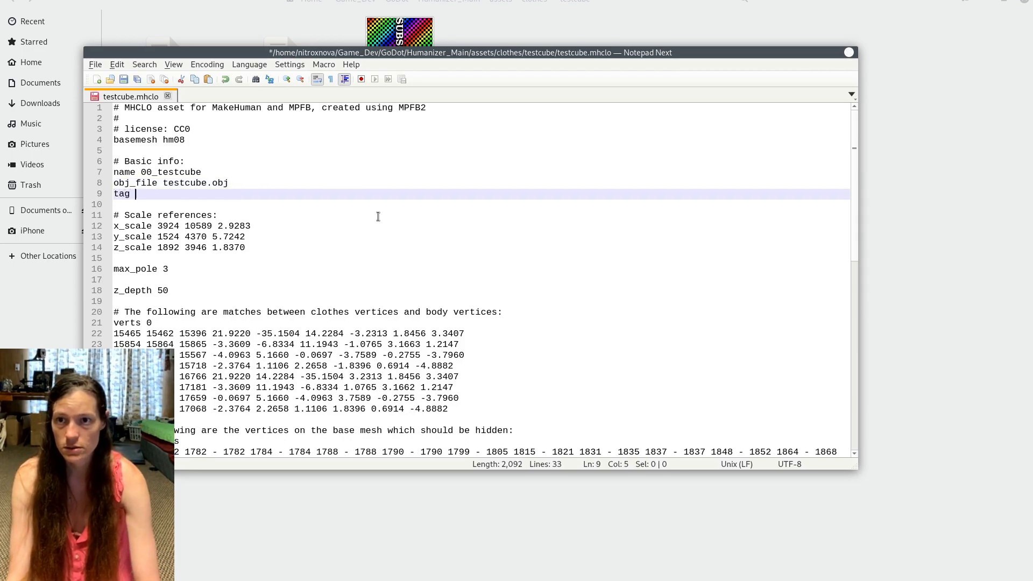
pyautogui.write('Torso')
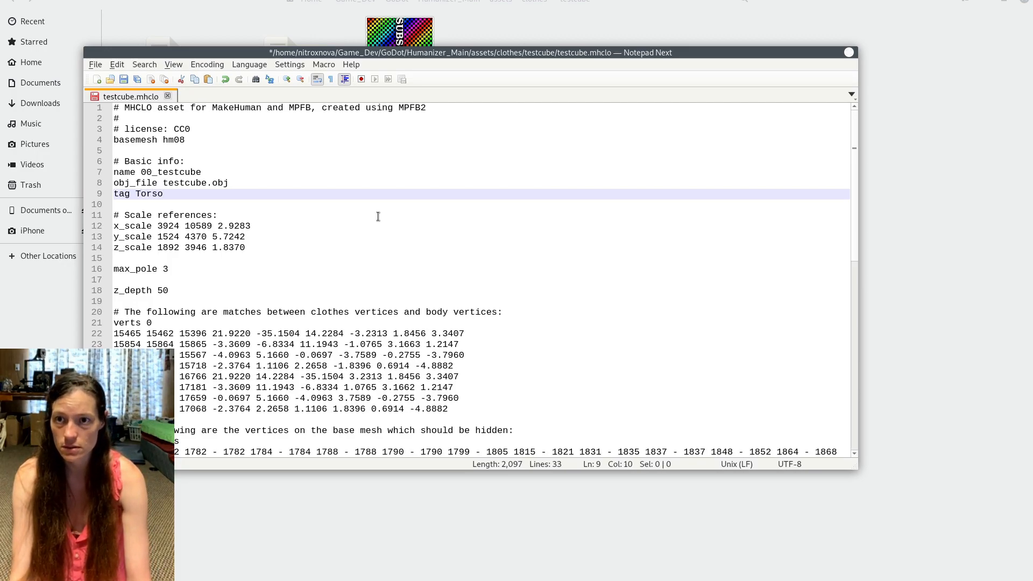
pyautogui.press('Return')
pyautogui.write('tag Legs')
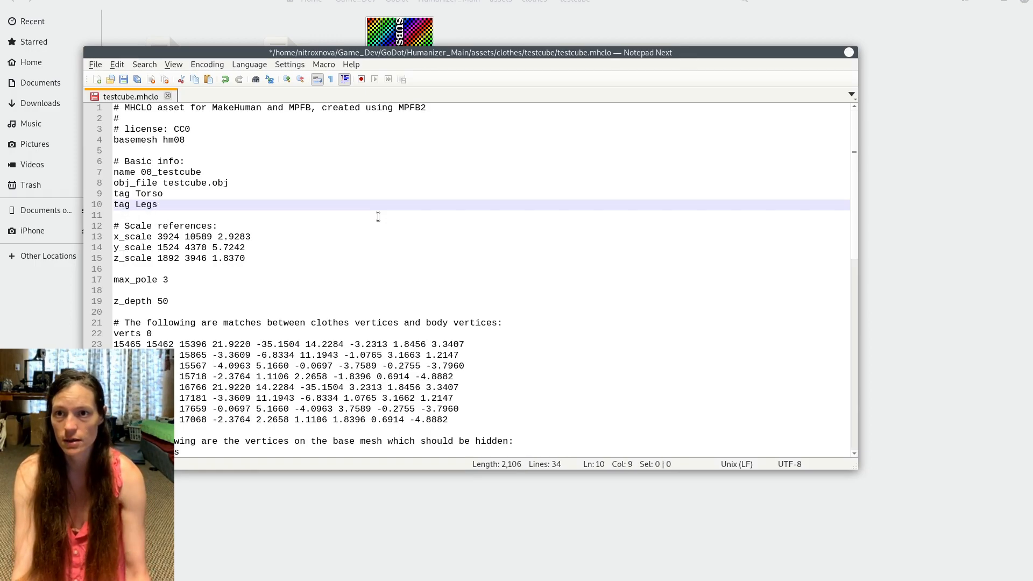
pyautogui.hotkey('ctrl', 's')
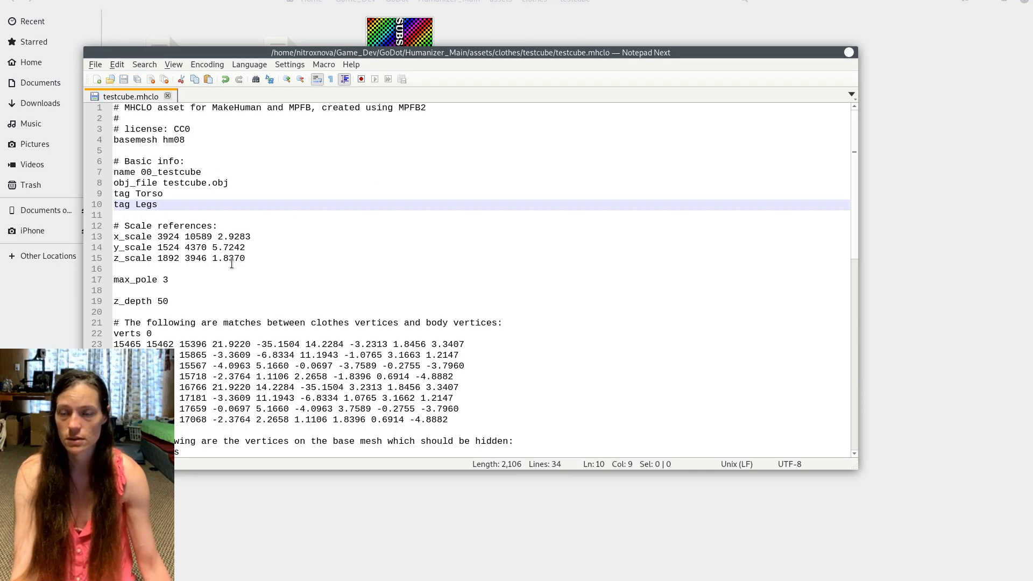
pyautogui.hotkey('alt', 'F4')
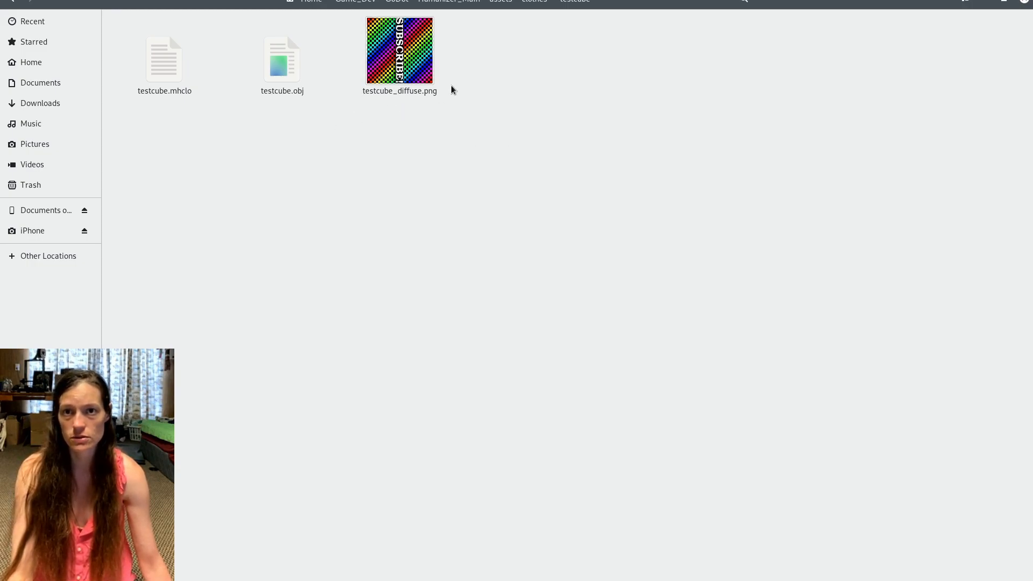
# Open the addons/humanizer/data/assets folder of the Humanizer_Main project.
pyautogui.click(441, 2)
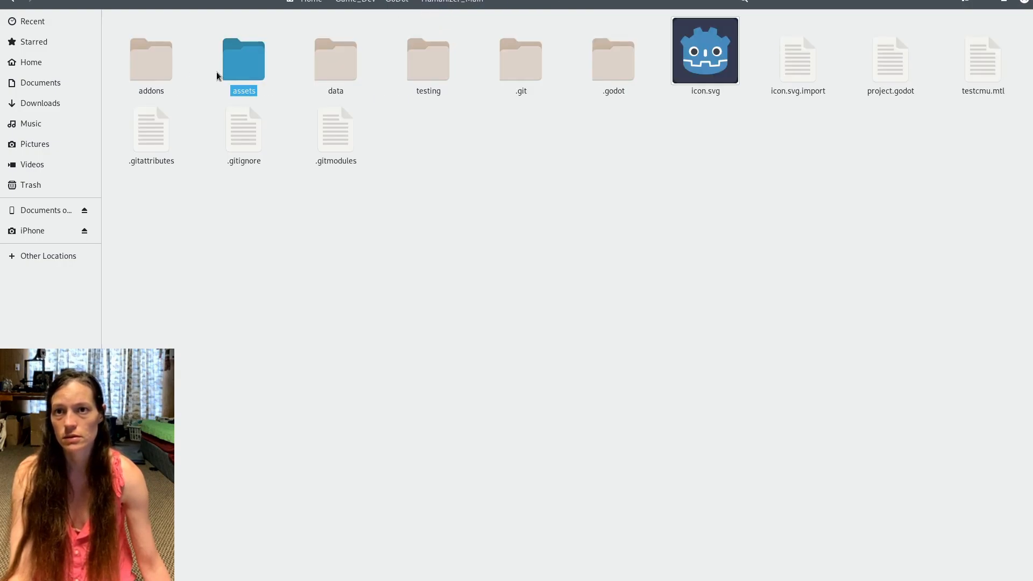
pyautogui.doubleClick(141, 70)
pyautogui.doubleClick(299, 53)
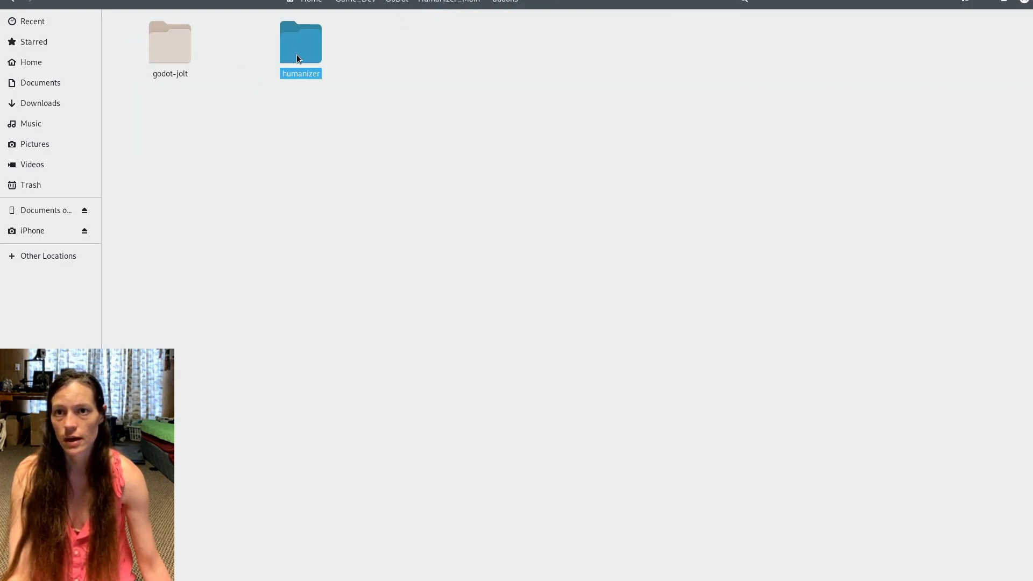
pyautogui.doubleClick(148, 57)
pyautogui.doubleClick(279, 53)
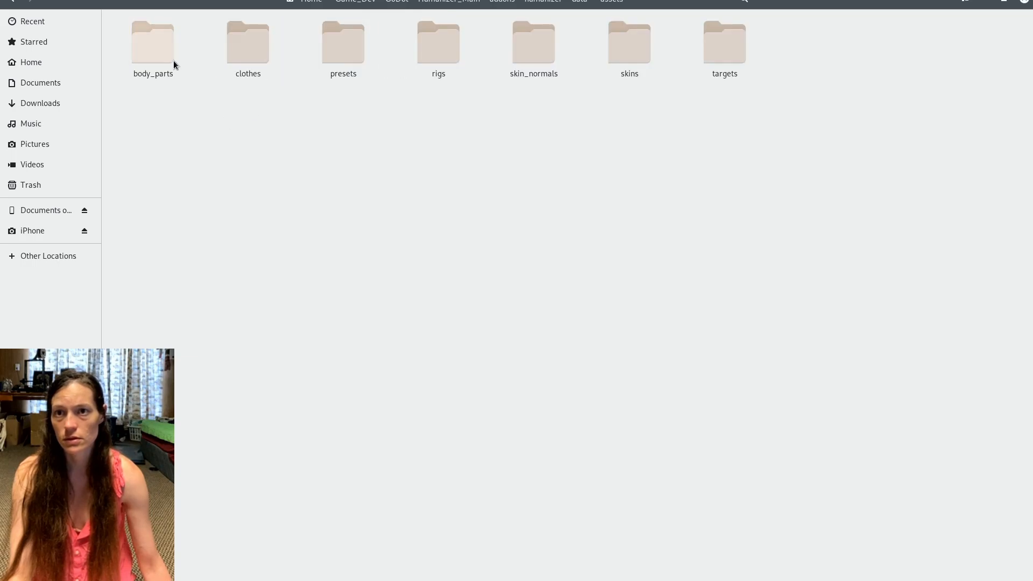
# Open the clothes/outfits/female_casualsuit01 folder and examine the files of that existing outfit.
pyautogui.doubleClick(259, 54)
pyautogui.doubleClick(281, 42)
pyautogui.doubleClick(172, 44)
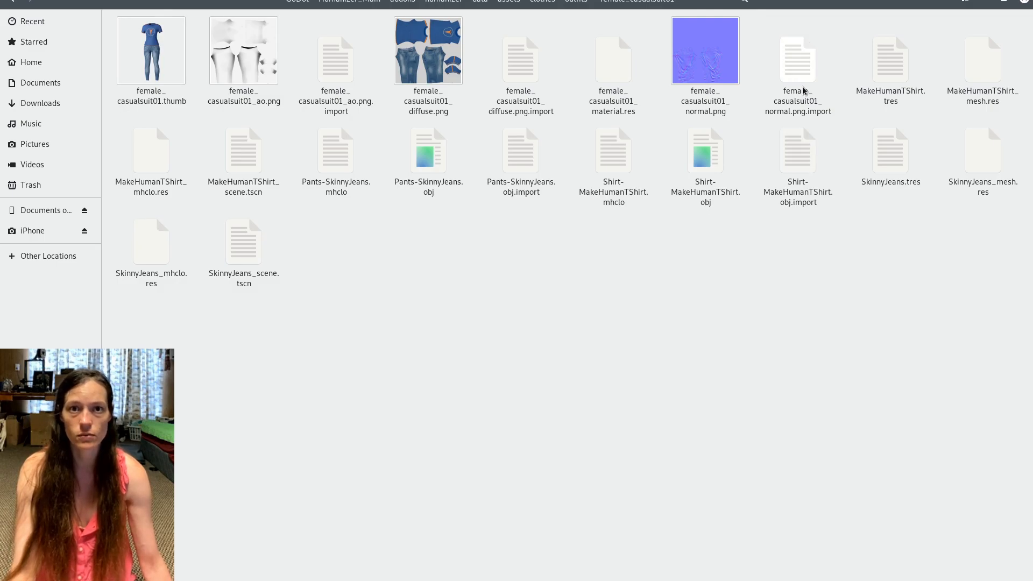
# Switch to Godot and open the humanizer_global scene from the HumanizerGlobal autoload in the project settings.
pyautogui.hotkey('alt', 'Tab')
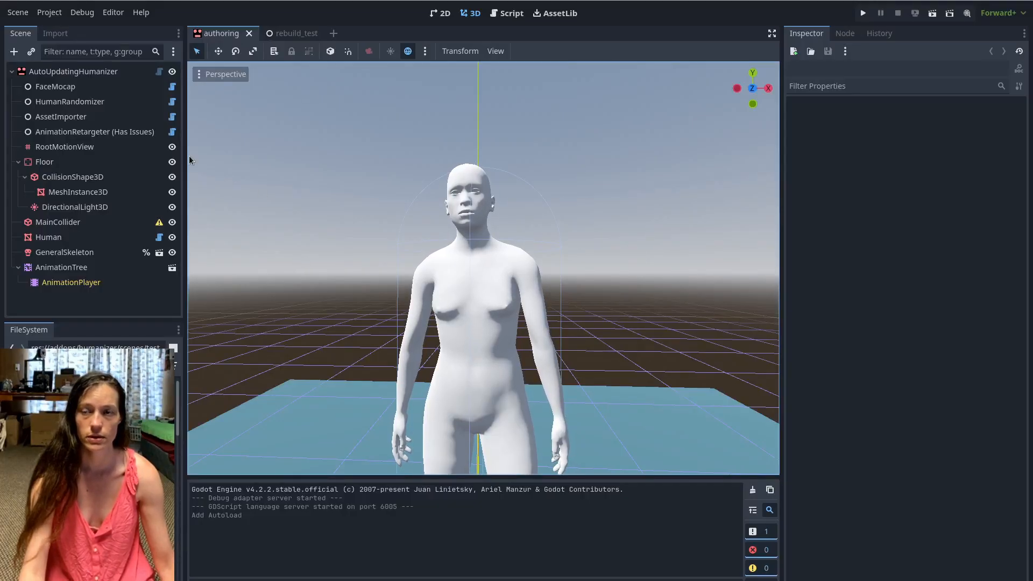
pyautogui.click(49, 13)
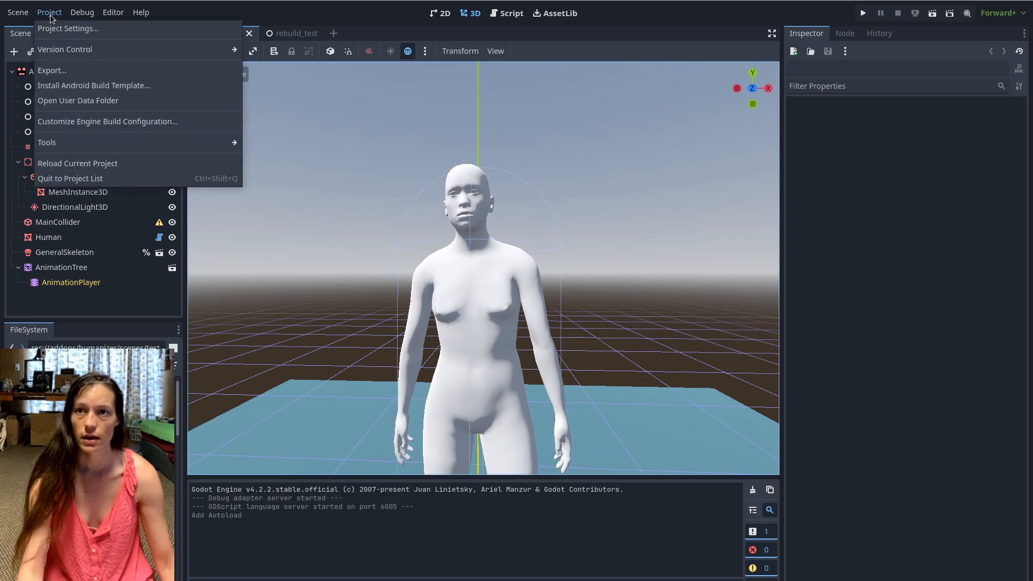
pyautogui.click(55, 30)
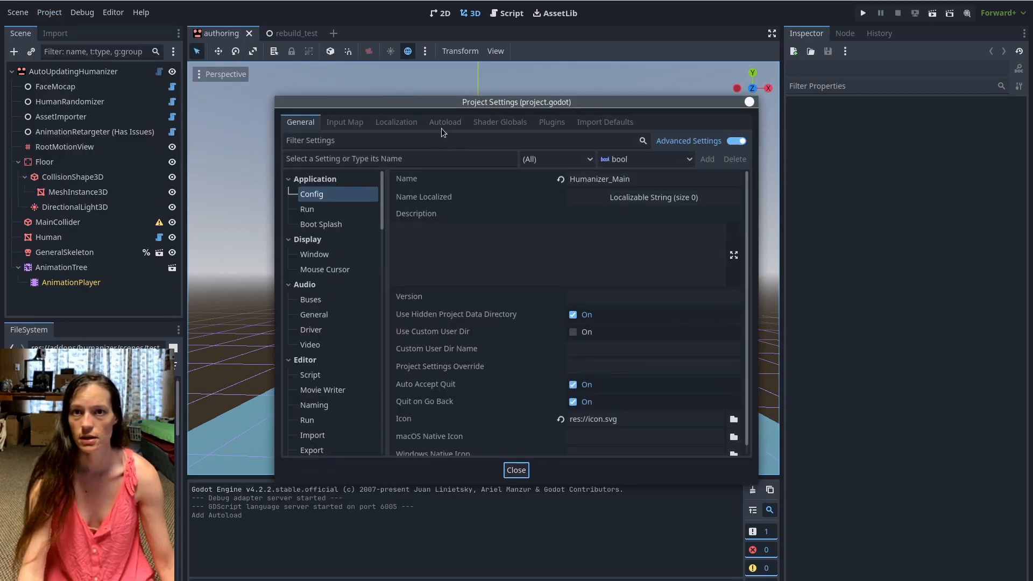
pyautogui.click(443, 128)
pyautogui.doubleClick(431, 173)
pyautogui.click(467, 179)
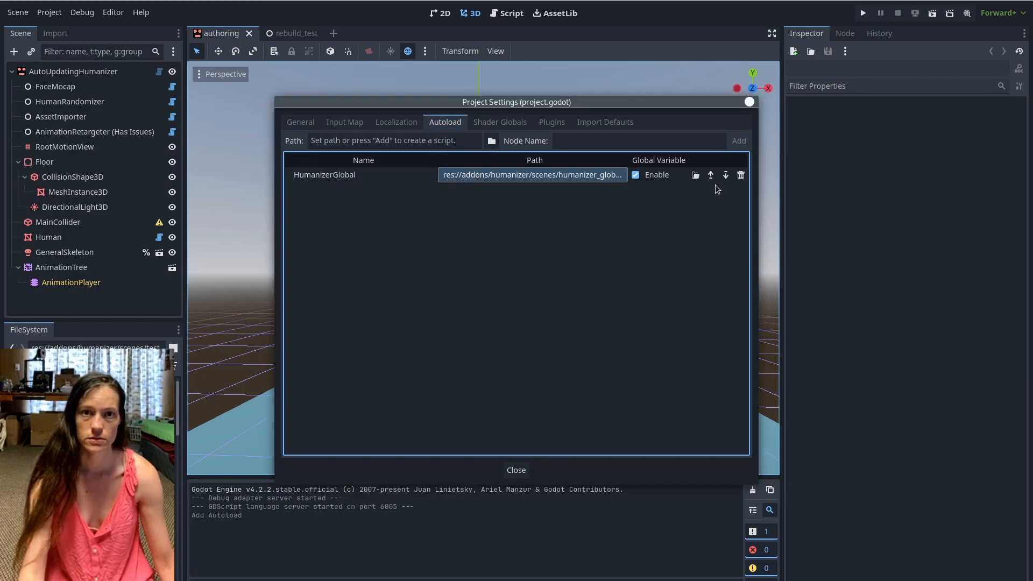
pyautogui.doubleClick(455, 180)
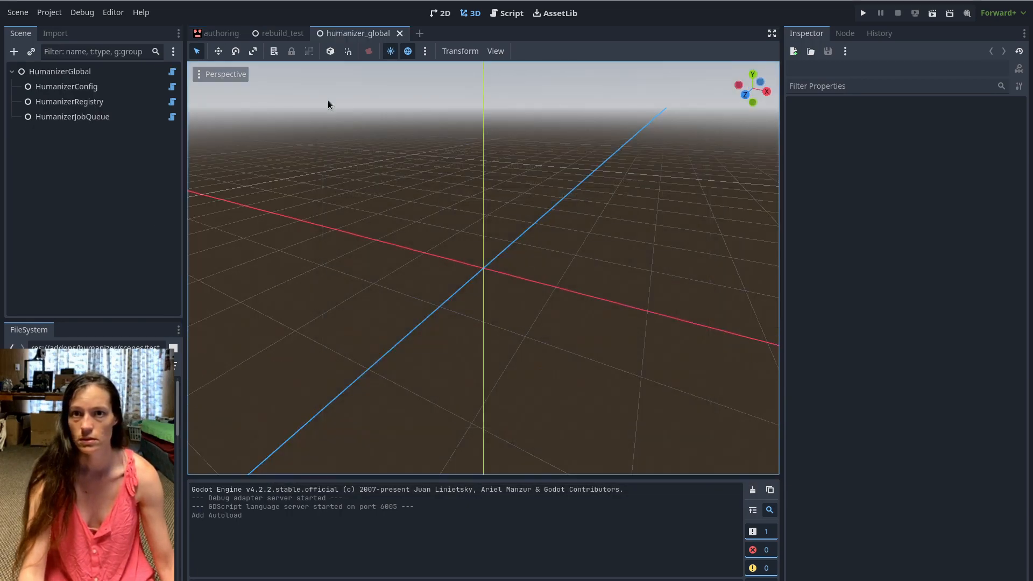
# Select the HumanizerConfig node and expand the Asset Import Paths array in its config resource.
pyautogui.click(78, 73)
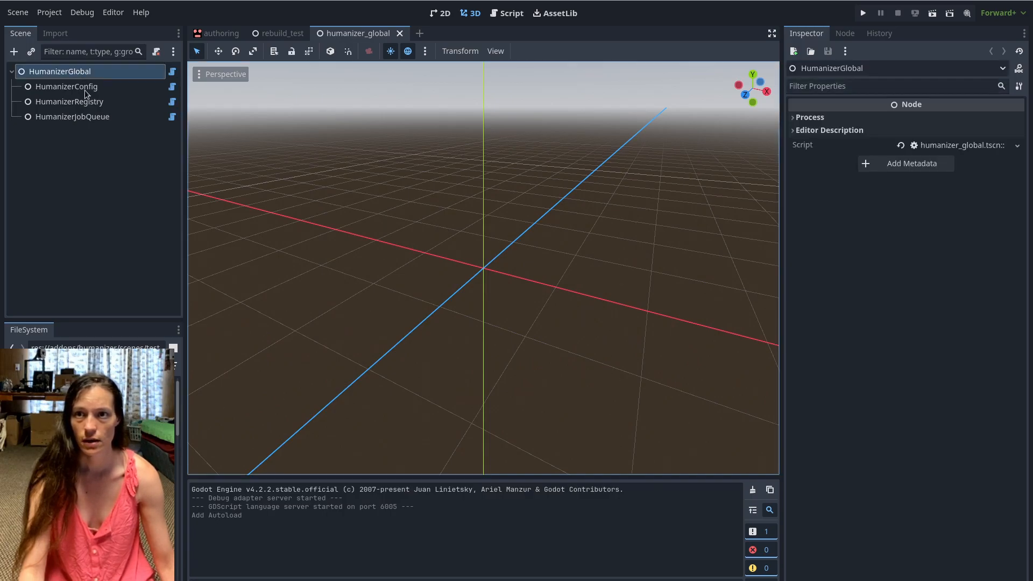
pyautogui.click(85, 89)
pyautogui.click(967, 119)
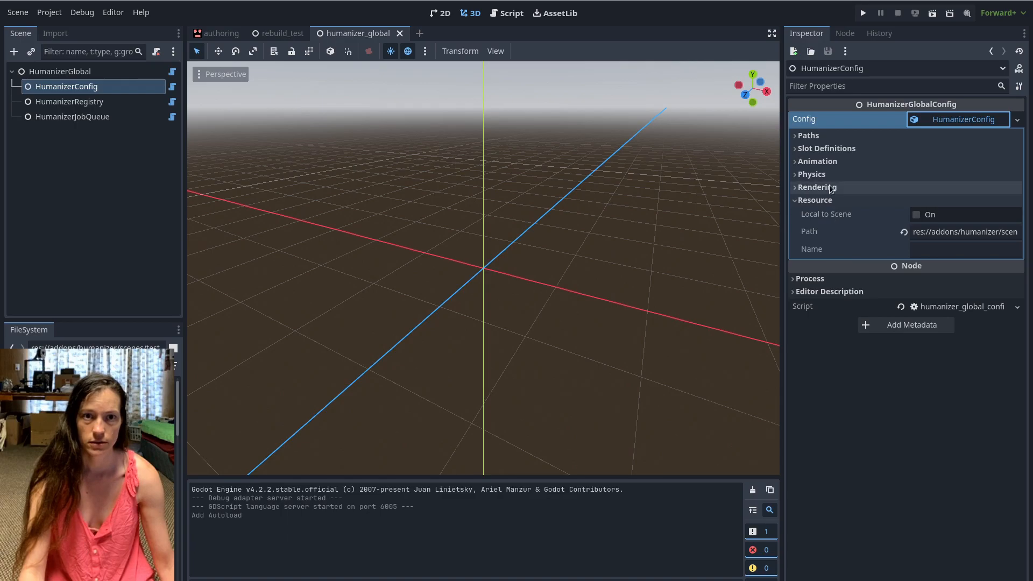
pyautogui.click(837, 136)
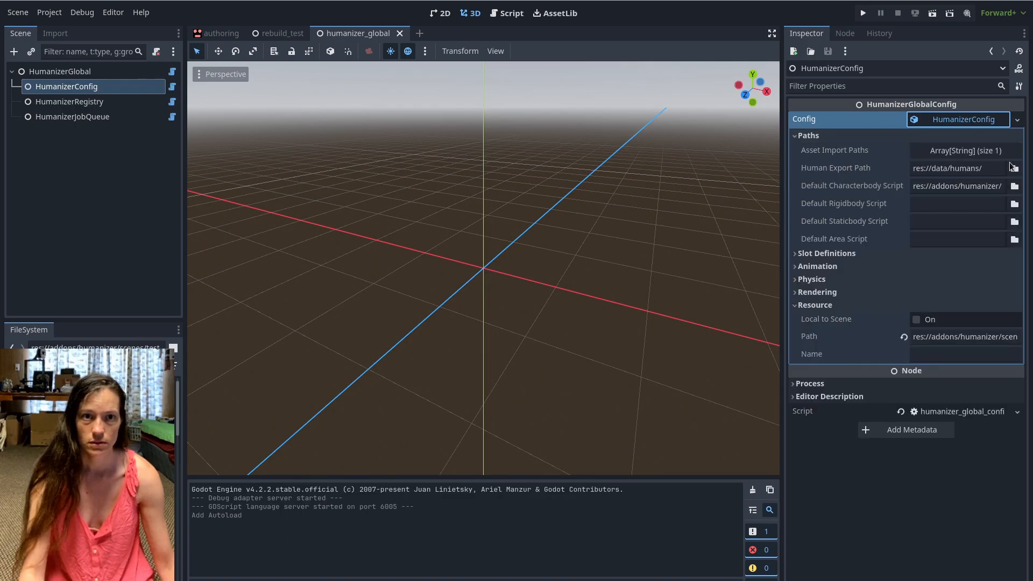
pyautogui.click(983, 154)
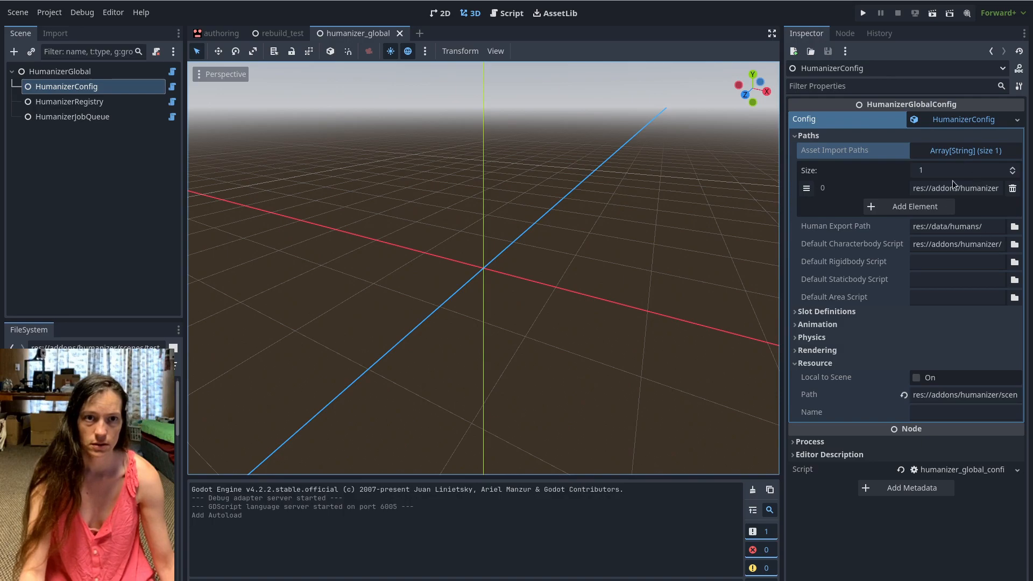
# Add res://assets/ as a second asset import path and save the humanizer_global scene.
pyautogui.click(911, 210)
pyautogui.moveTo(914, 186)
pyautogui.mouseDown()
pyautogui.moveTo(1005, 184)
pyautogui.moveTo(895, 186)
pyautogui.moveTo(931, 190)
pyautogui.mouseUp()
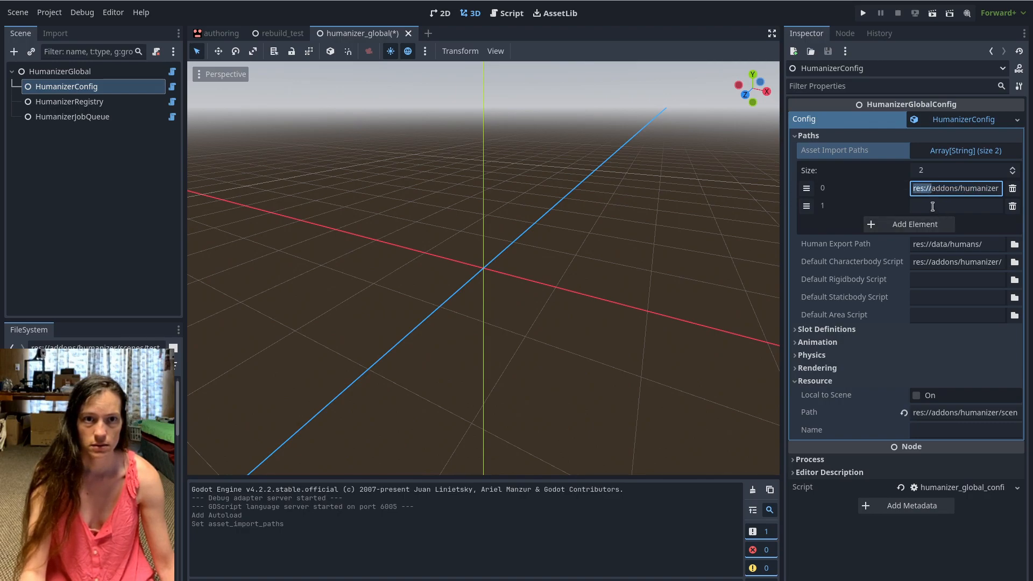
pyautogui.hotkey('ctrl', 'c')
pyautogui.click(932, 206)
pyautogui.hotkey('ctrl', 'v')
pyautogui.write('assets')
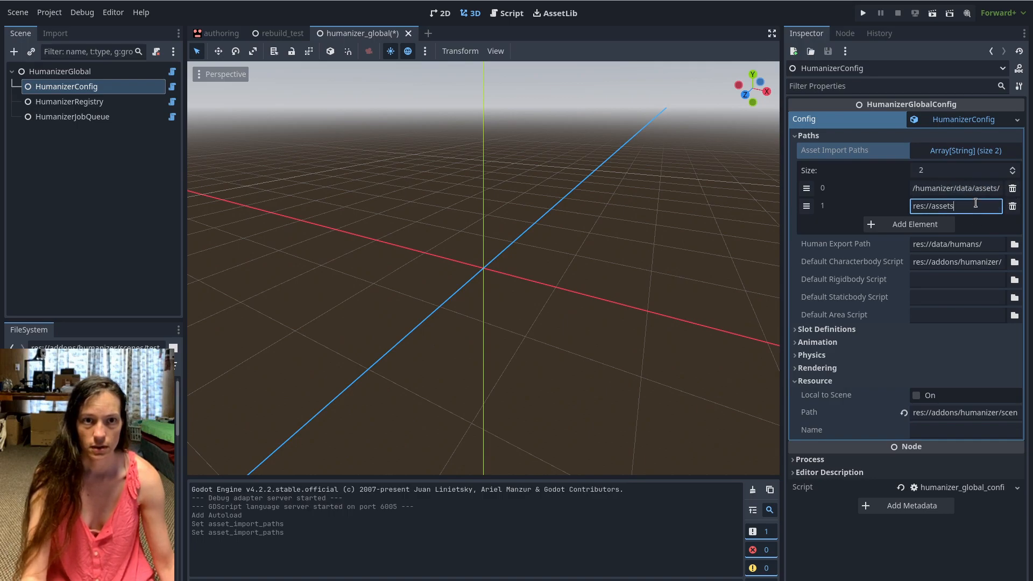
pyautogui.write('/')
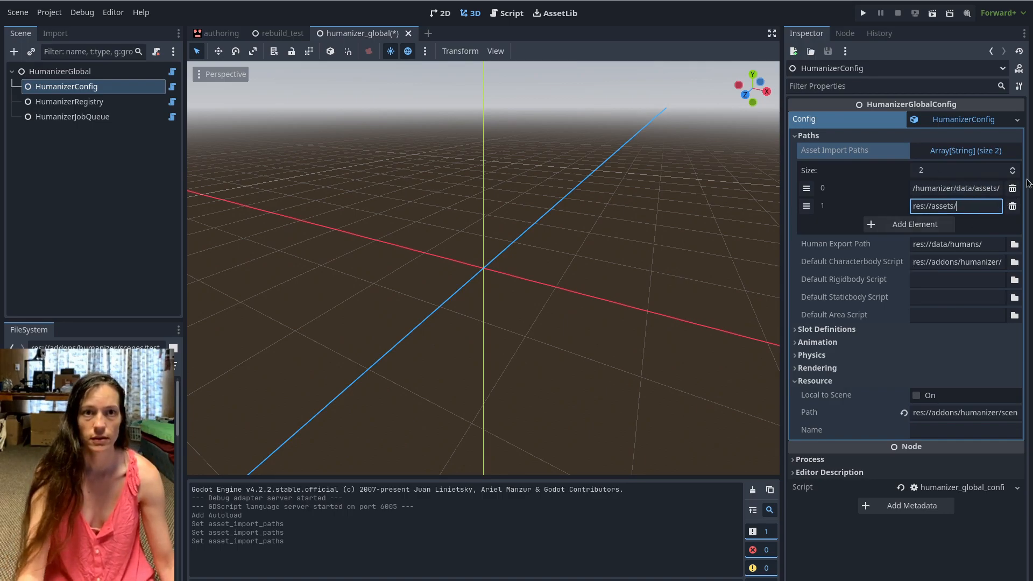
pyautogui.hotkey('ctrl', 's')
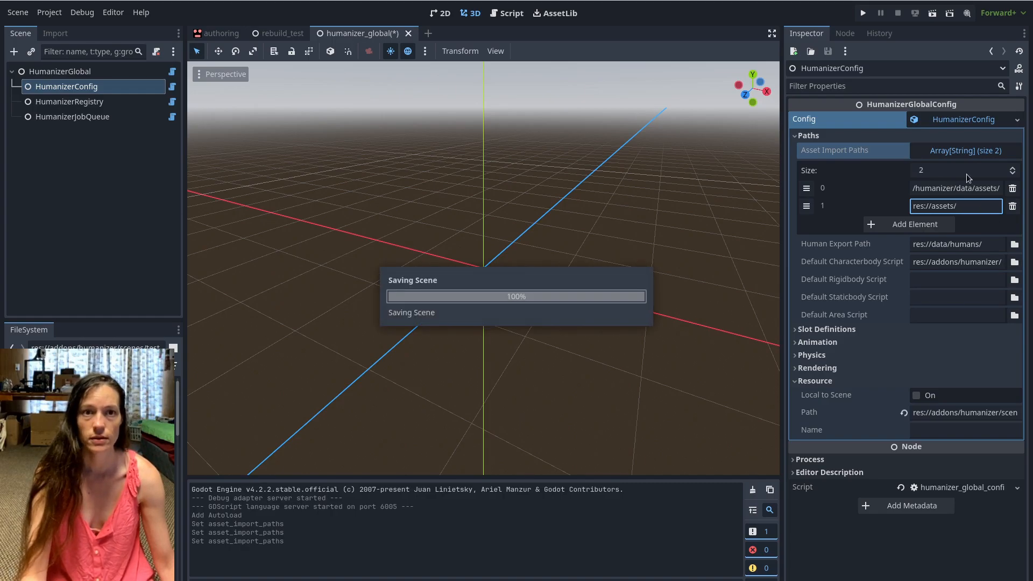
pyautogui.click(1017, 121)
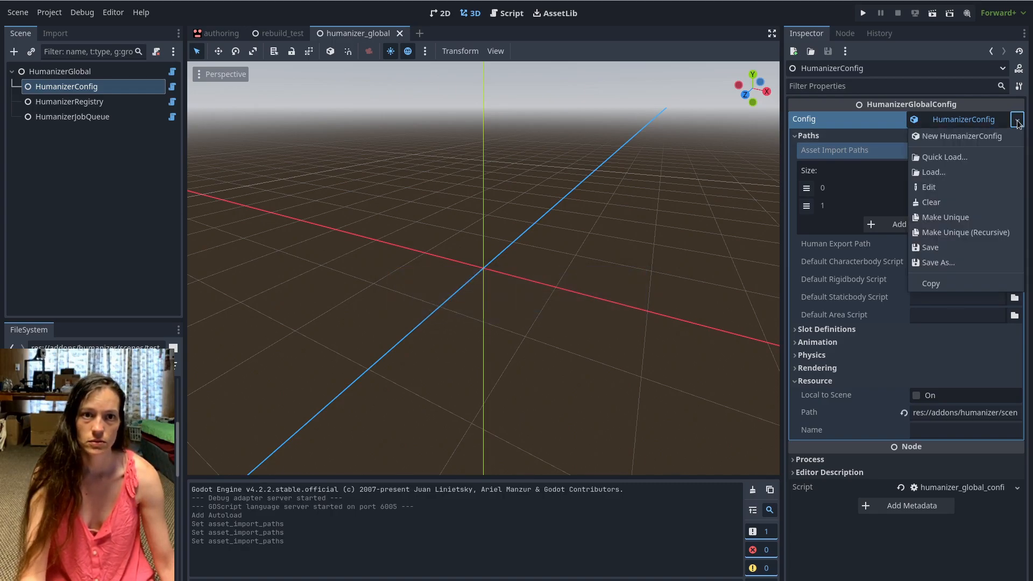
pyautogui.click(1017, 119)
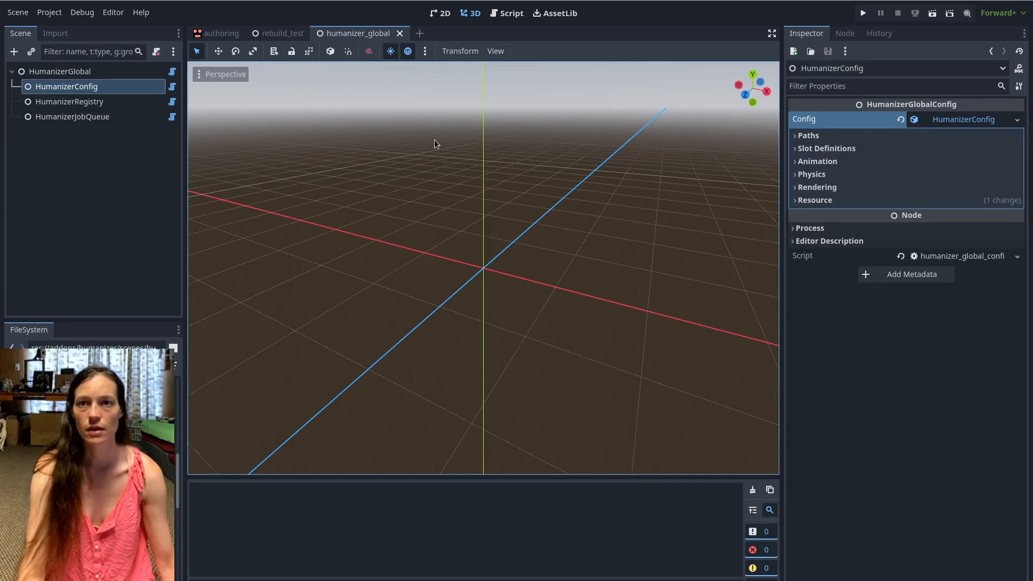
# Close the open humanizer_global, rebuild_test and authoring scenes.
pyautogui.click(399, 33)
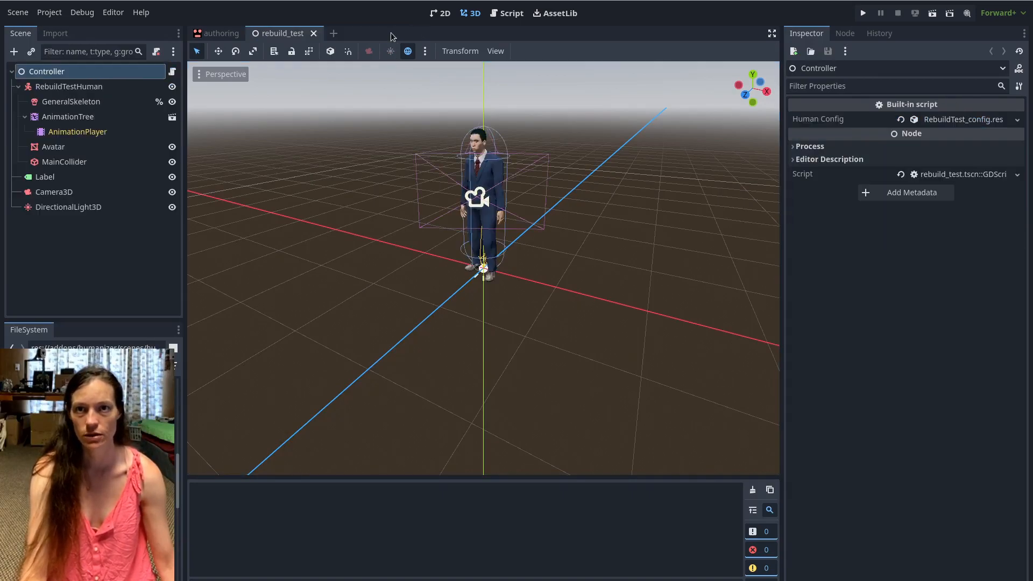
pyautogui.click(313, 34)
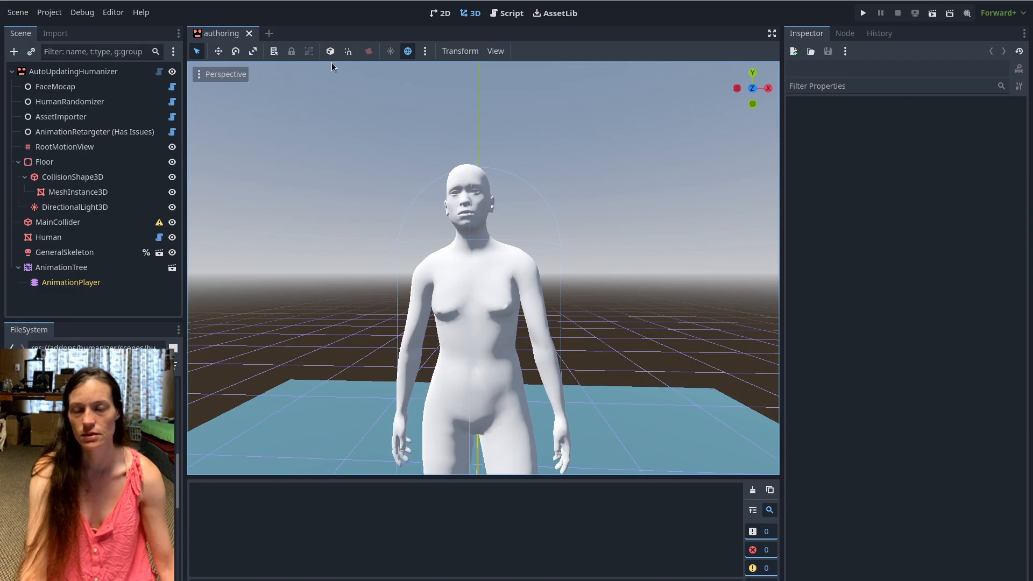
pyautogui.click(249, 33)
# Run Humanizer's Import All Assets project tool.
pyautogui.click(49, 12)
pyautogui.click(168, 243)
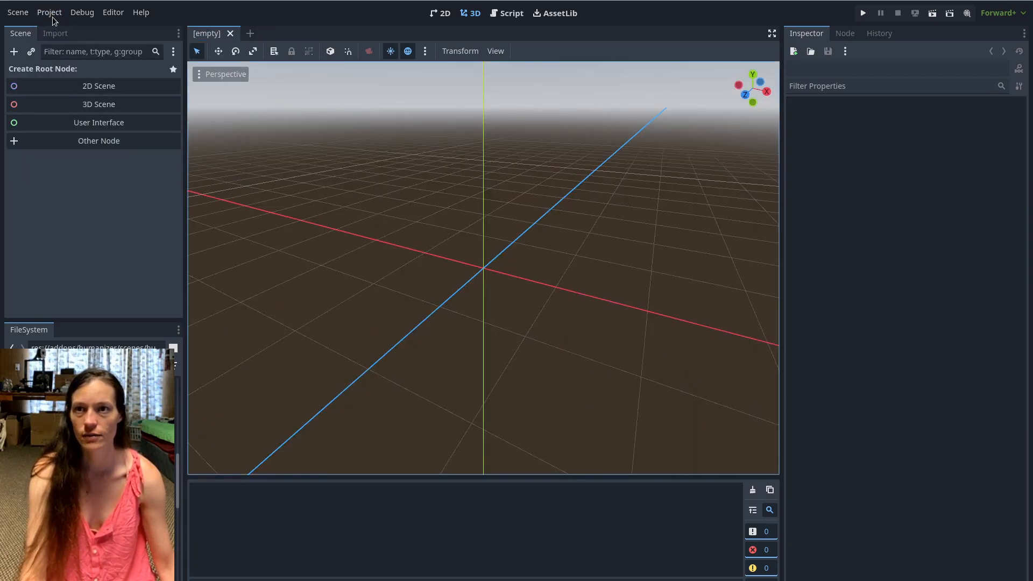
pyautogui.click(53, 17)
pyautogui.moveTo(76, 145)
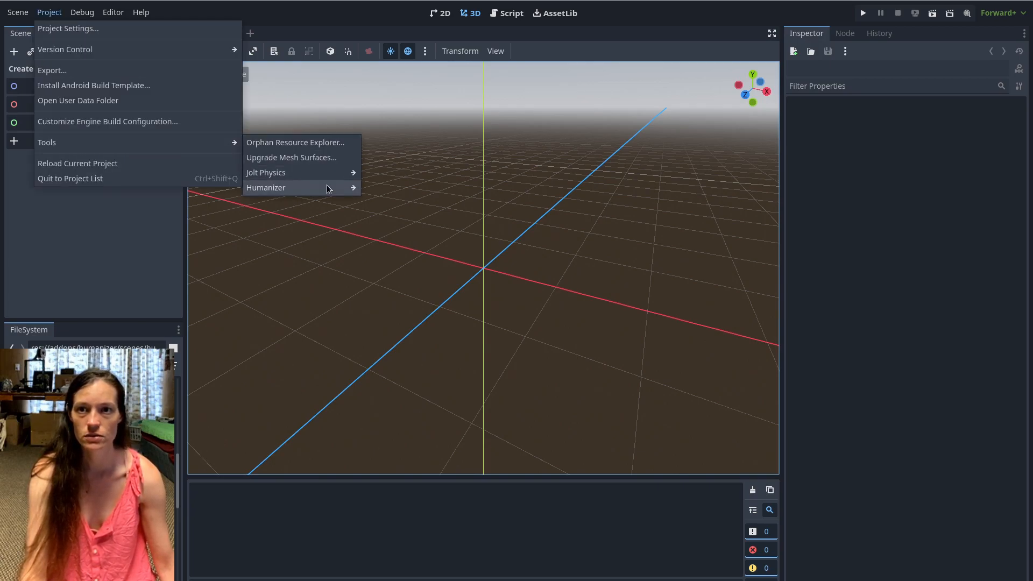
pyautogui.moveTo(327, 185)
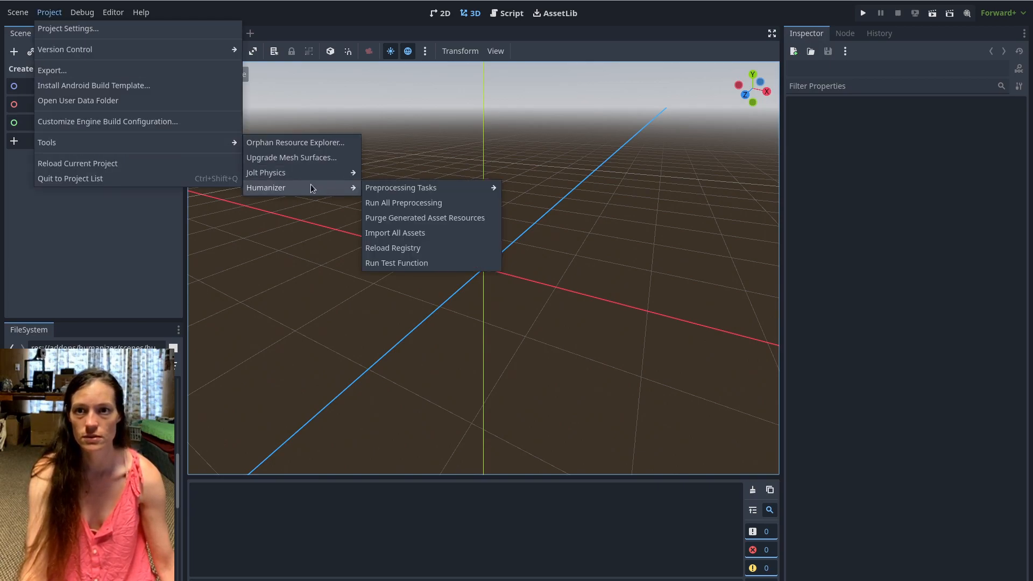
pyautogui.click(407, 234)
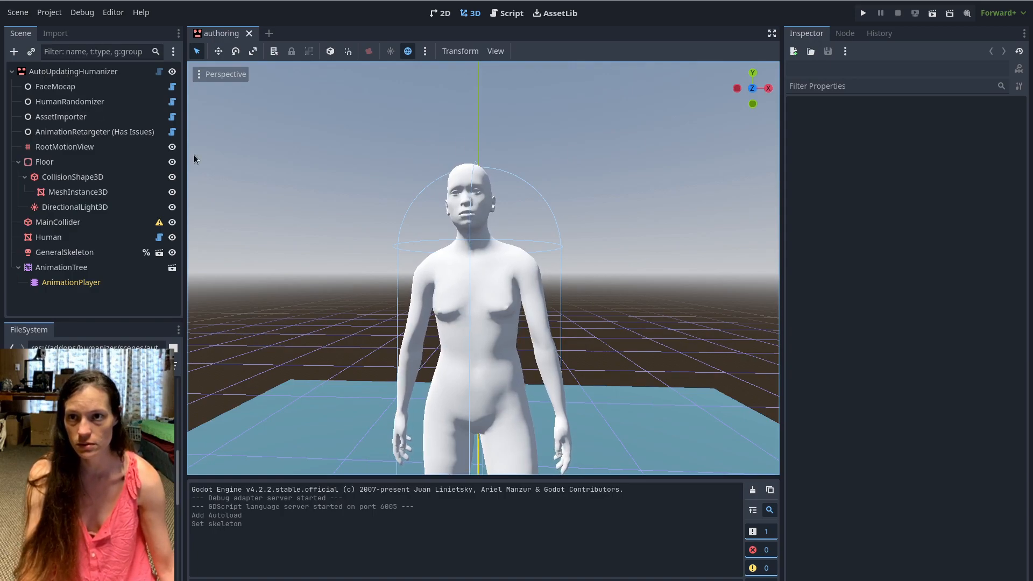
# Assign 00_testcube as the Torso clothes asset of the AutoUpdatingHumanizer node and inspect the cube around the body.
pyautogui.click(64, 71)
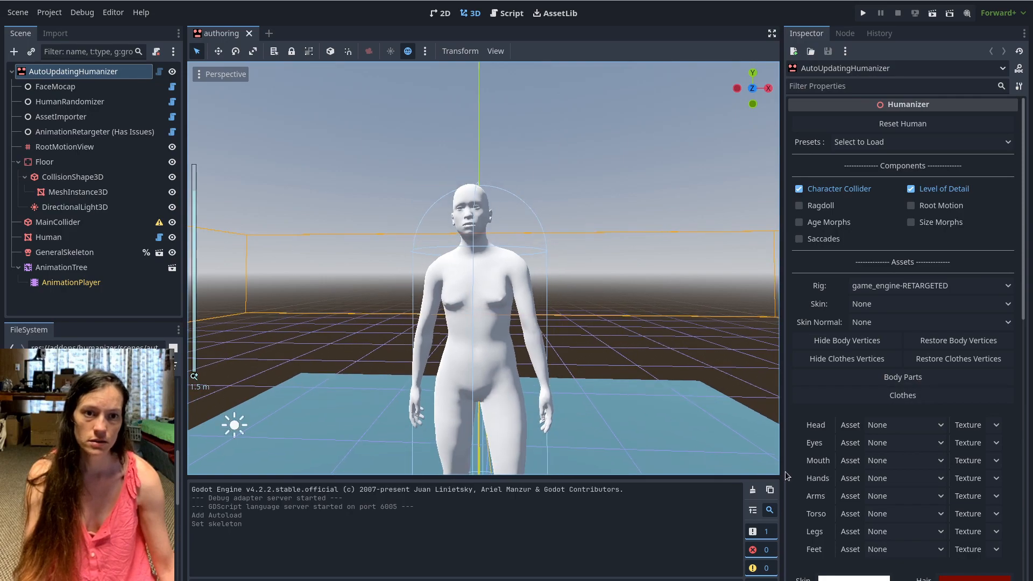
pyautogui.click(902, 395)
pyautogui.scroll(-1, 891, 400)
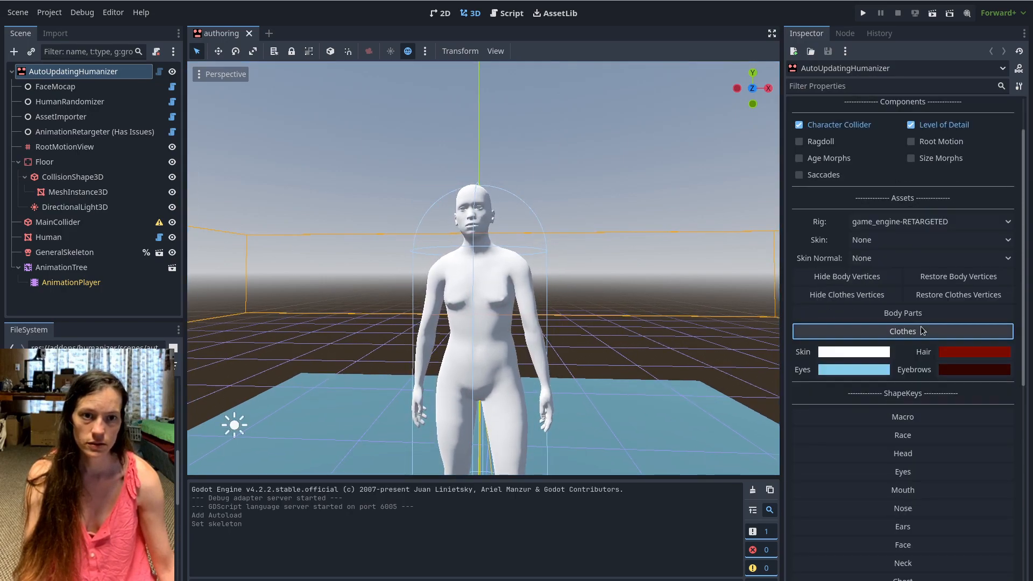
pyautogui.click(897, 455)
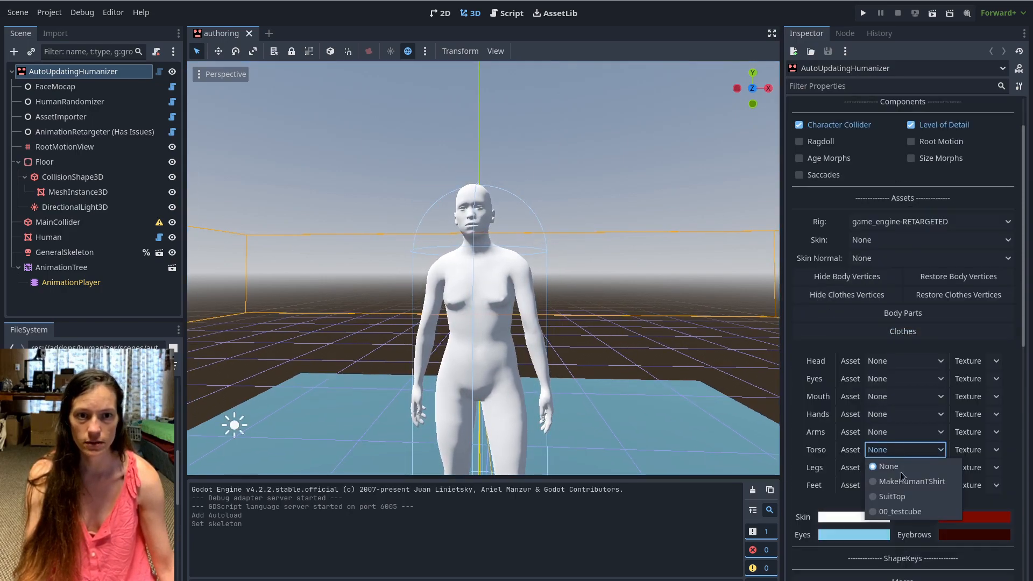
pyautogui.click(894, 517)
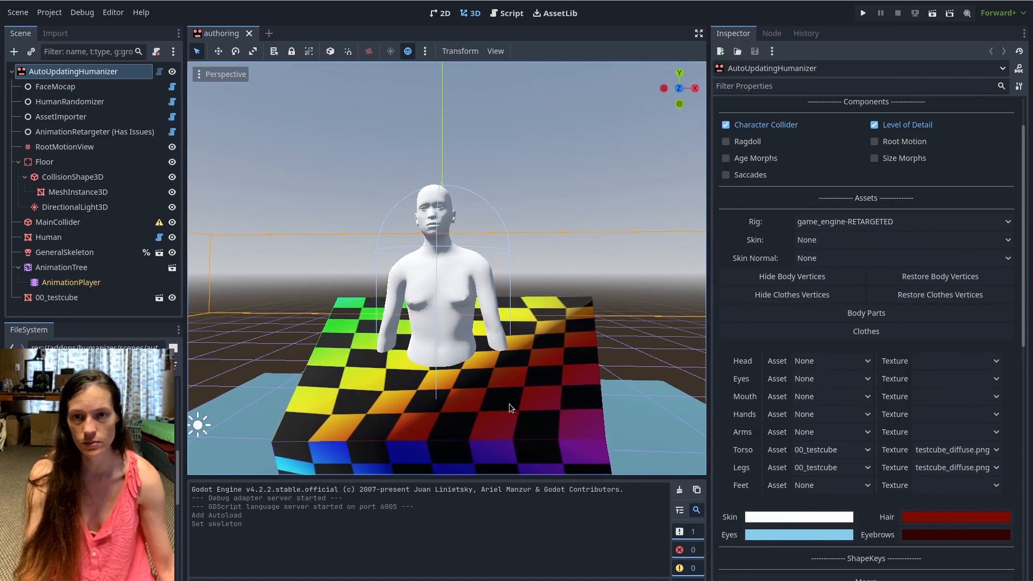
pyautogui.scroll(-5, 450, 359)
pyautogui.moveTo(524, 398); pyautogui.dragTo(189, 374, button='middle')
pyautogui.moveTo(657, 329); pyautogui.dragTo(315, 326, button='middle')
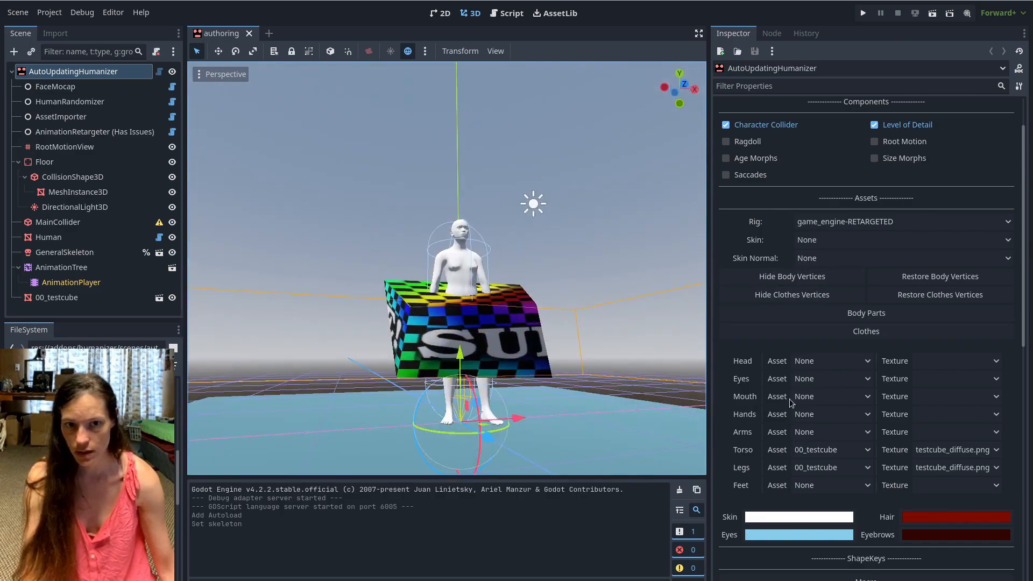
# Expand the Macro shape keys, set age near its minimum and then high, and check how the cube deforms with the body.
pyautogui.scroll(-3, 769, 392)
pyautogui.click(831, 454)
pyautogui.click(794, 518)
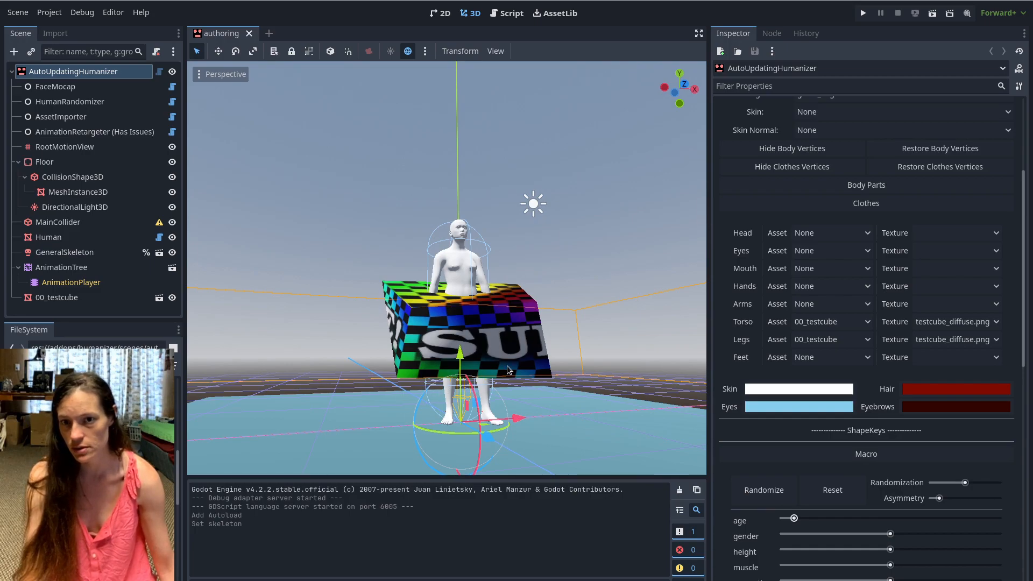
pyautogui.click(936, 519)
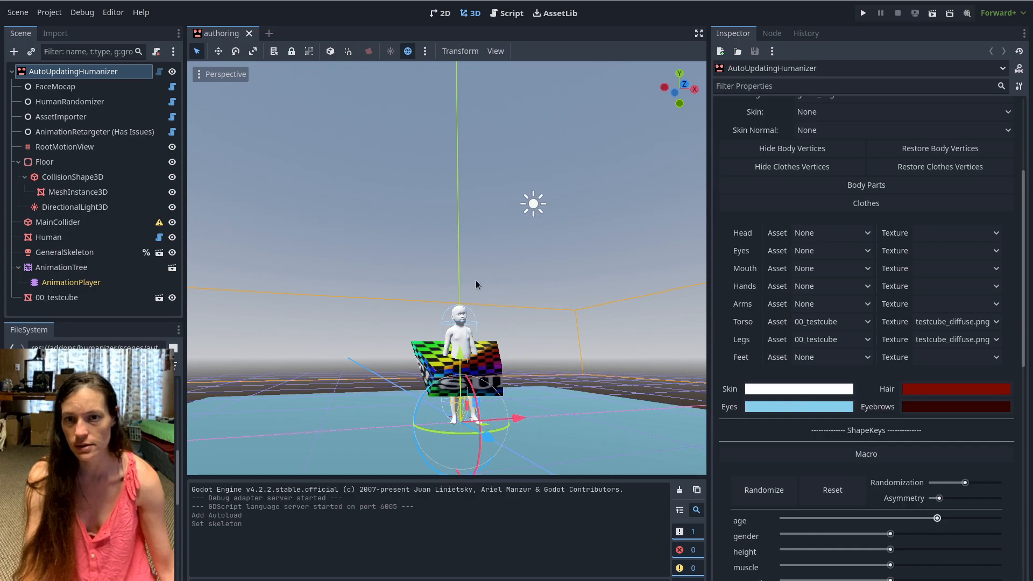
pyautogui.moveTo(443, 287); pyautogui.dragTo(406, 345, button='middle')
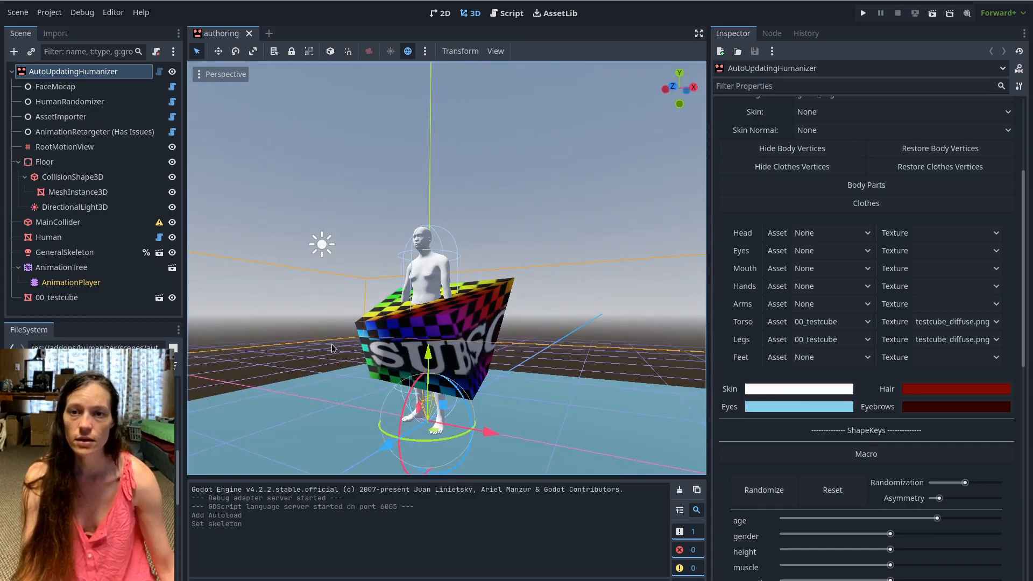
pyautogui.moveTo(422, 322); pyautogui.dragTo(384, 318, button='middle')
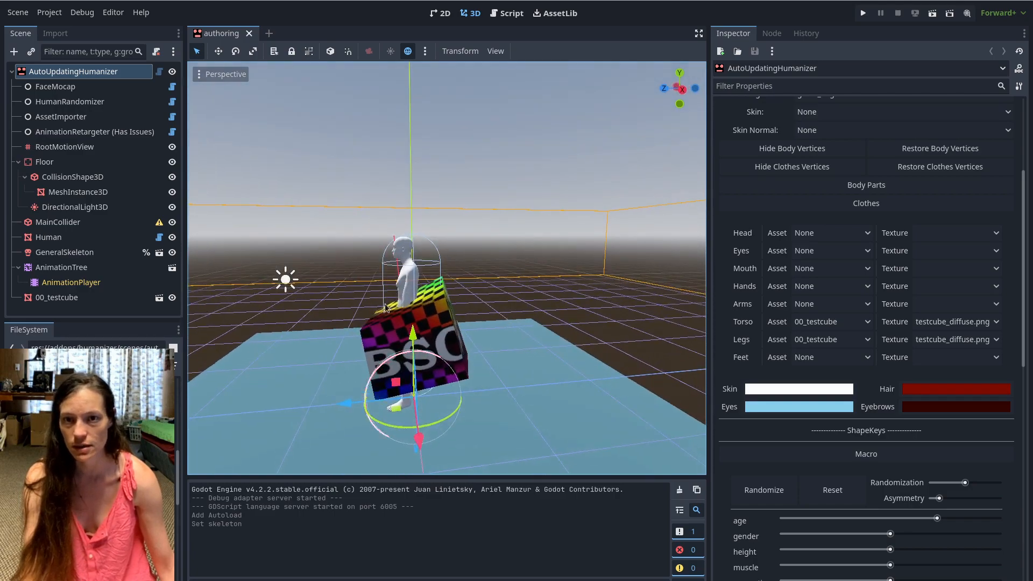
pyautogui.moveTo(479, 330); pyautogui.dragTo(367, 299, button='middle')
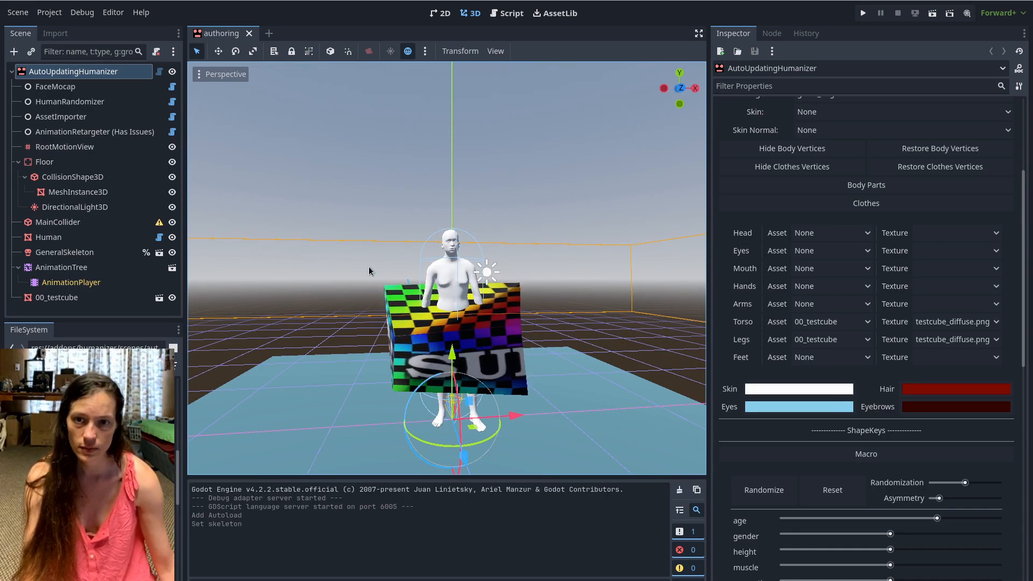
# Select the 00_testcube mesh instance and reset its Skeleton reference to the AutoUpdatingHumanizer node.
pyautogui.click(70, 268)
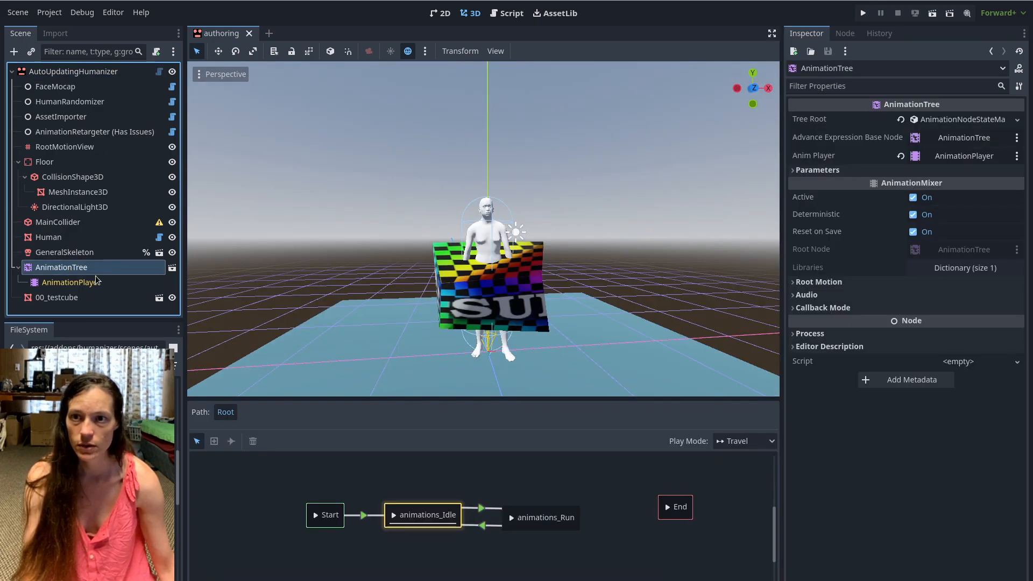
pyautogui.click(86, 253)
pyautogui.click(56, 297)
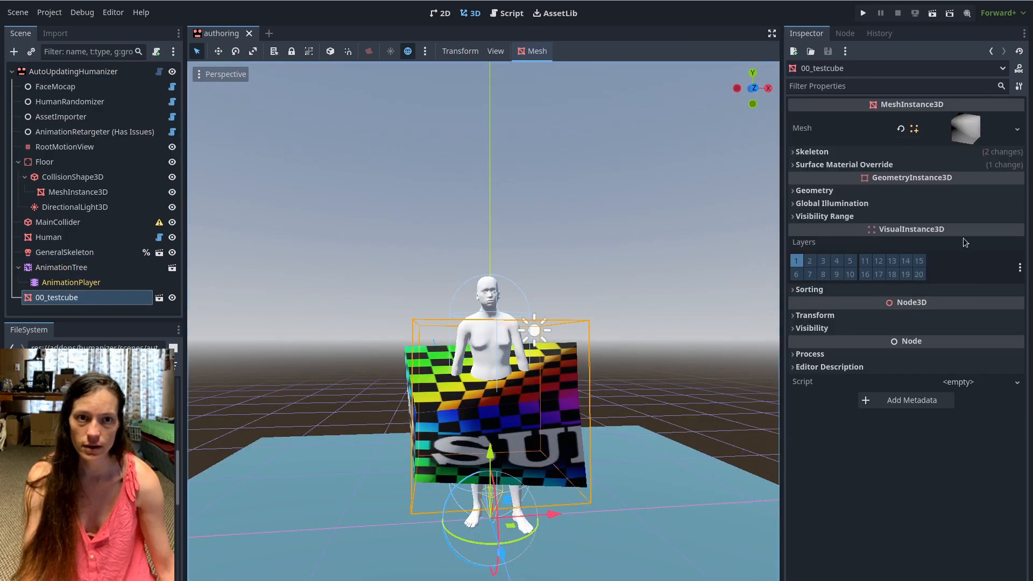
pyautogui.click(869, 152)
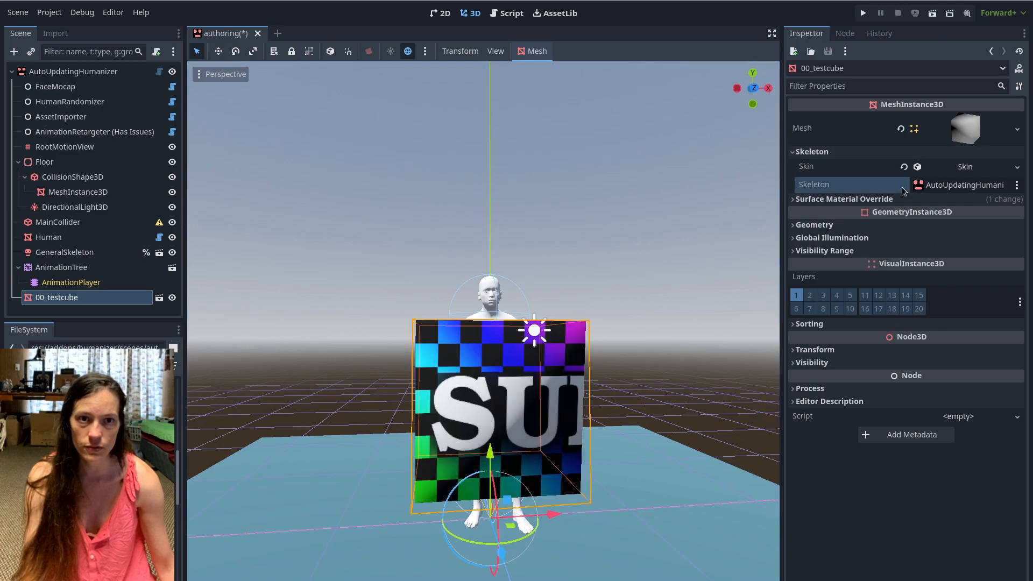
# Assign GeneralSkeleton as the Skeleton of the 00_testcube mesh instance and inspect how the cube deforms around the body.
pyautogui.moveTo(424, 454); pyautogui.dragTo(376, 408, button='middle')
pyautogui.moveTo(508, 495); pyautogui.dragTo(591, 411, button='middle')
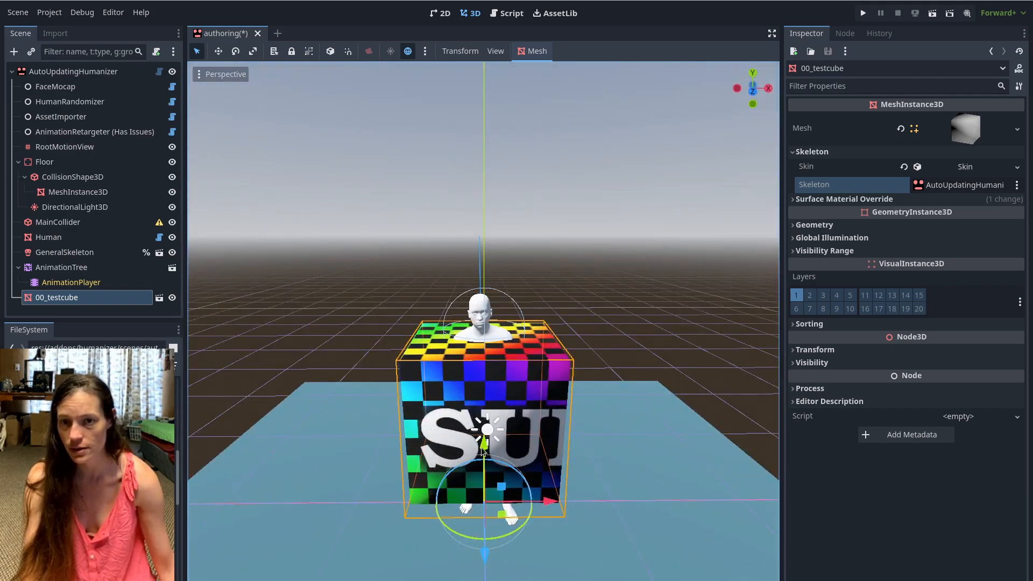
pyautogui.moveTo(457, 452); pyautogui.dragTo(504, 421, button='middle')
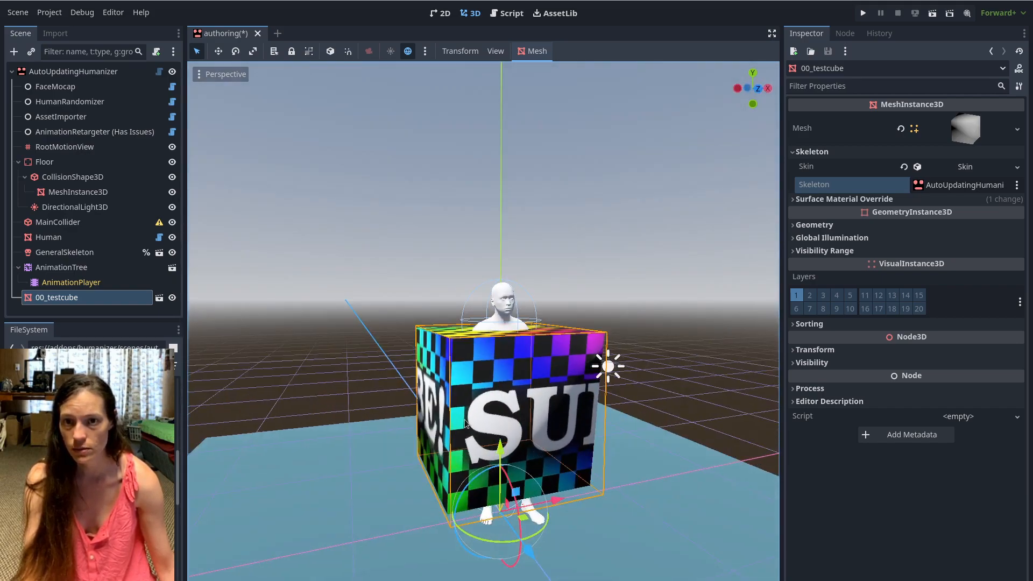
pyautogui.click(934, 186)
pyautogui.click(483, 169)
pyautogui.click(554, 474)
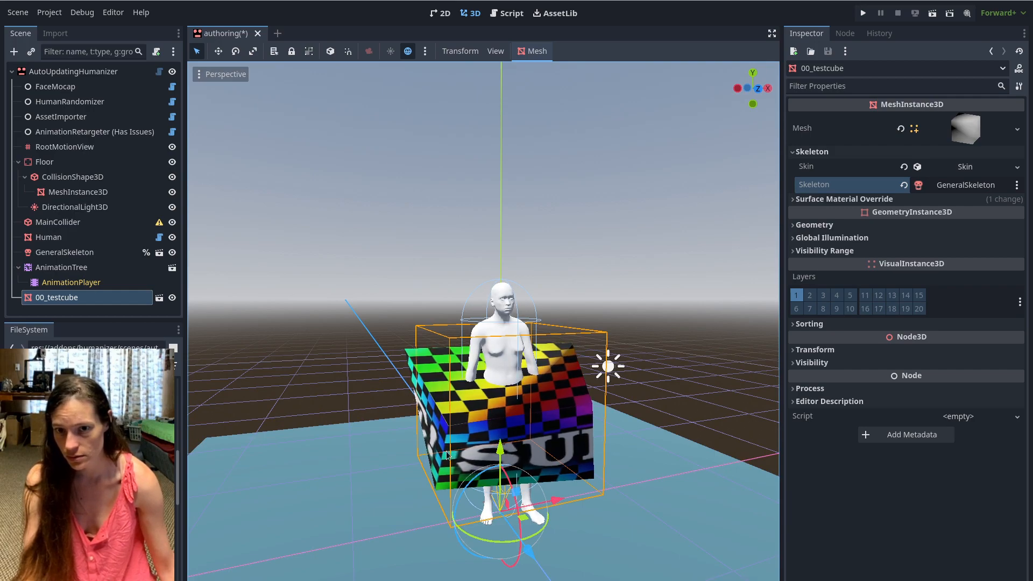
pyautogui.click(90, 299)
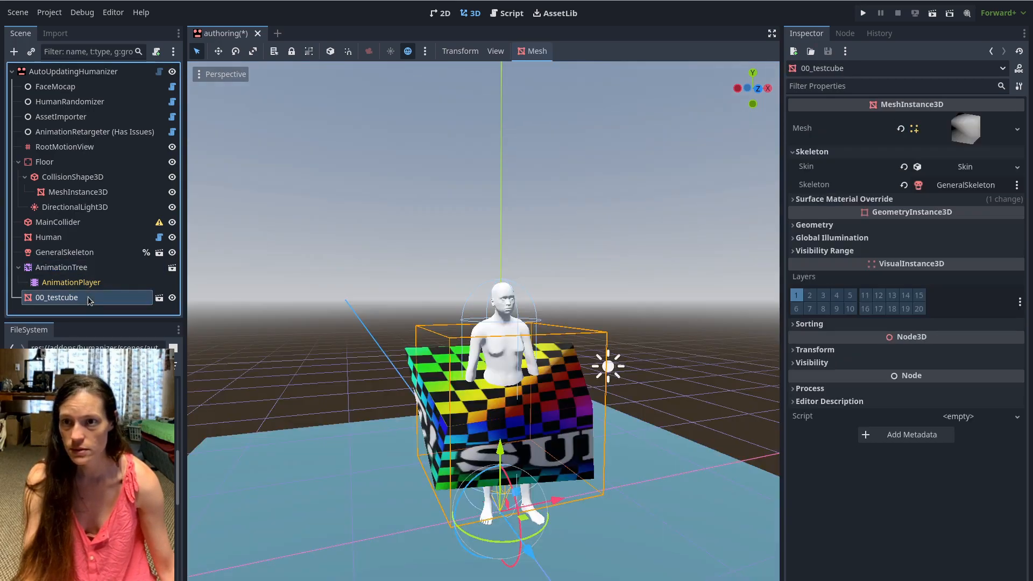
pyautogui.moveTo(509, 475); pyautogui.dragTo(470, 467, button='middle')
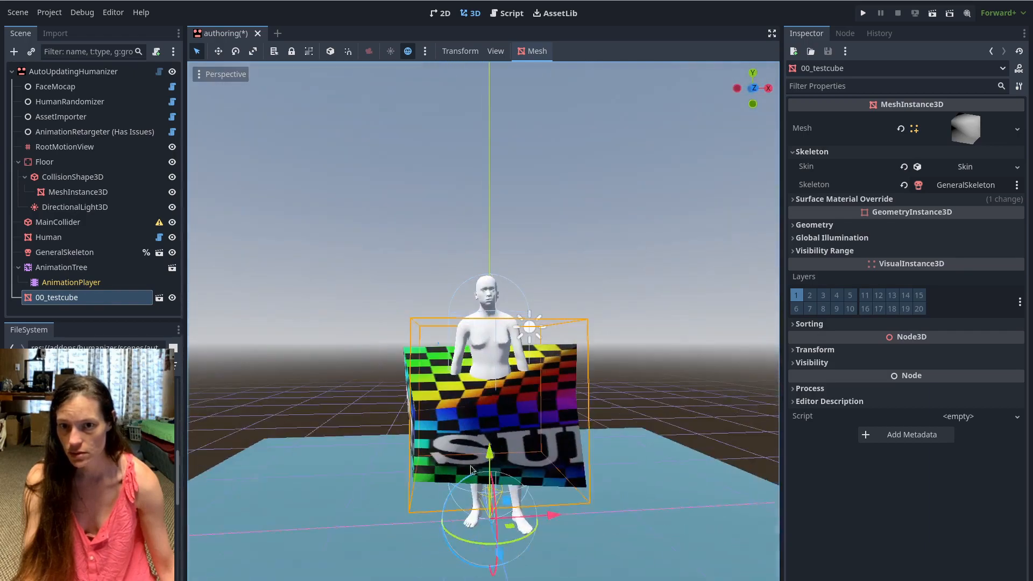
pyautogui.moveTo(425, 432); pyautogui.dragTo(399, 481, button='middle')
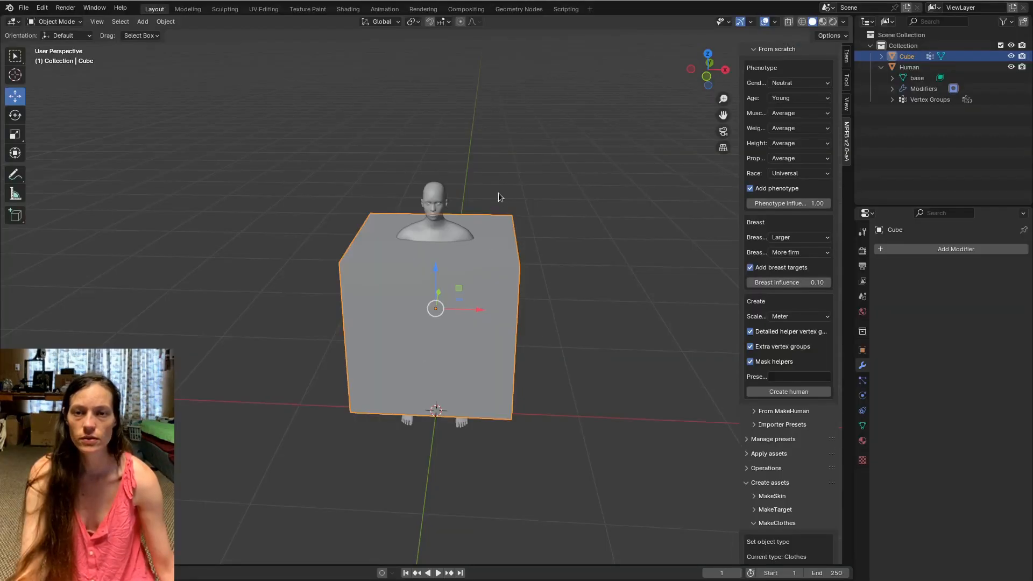
# Switch to Blender, select the Human and display its vertex groups with joint-spine-4 active.
pyautogui.scroll(2, 488, 262)
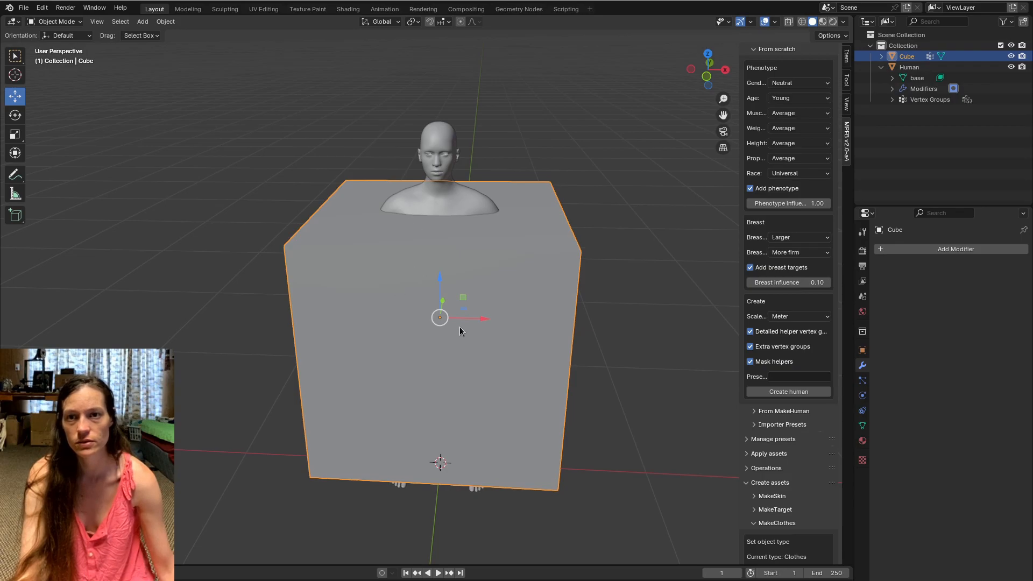
pyautogui.click(909, 68)
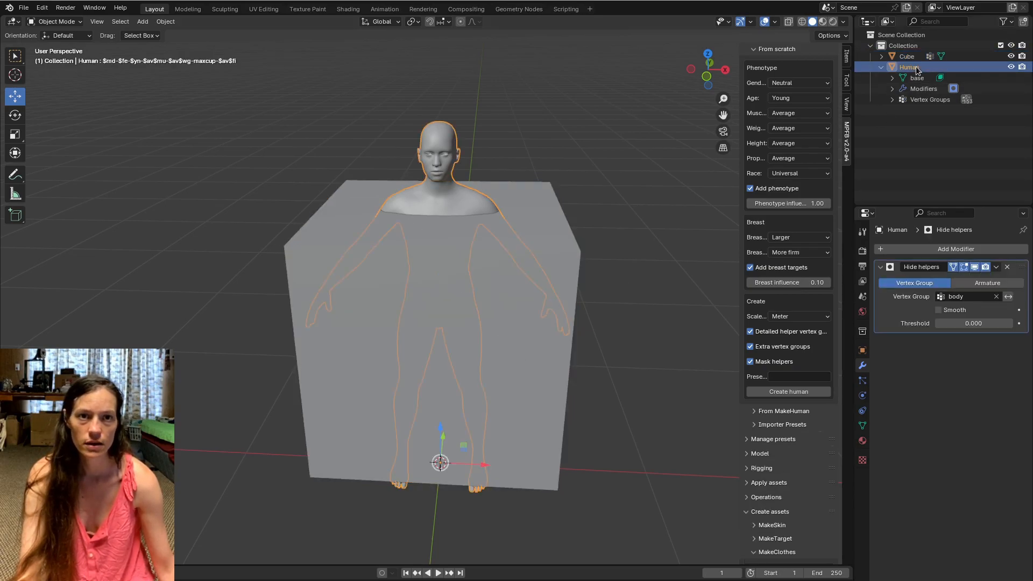
pyautogui.click(863, 426)
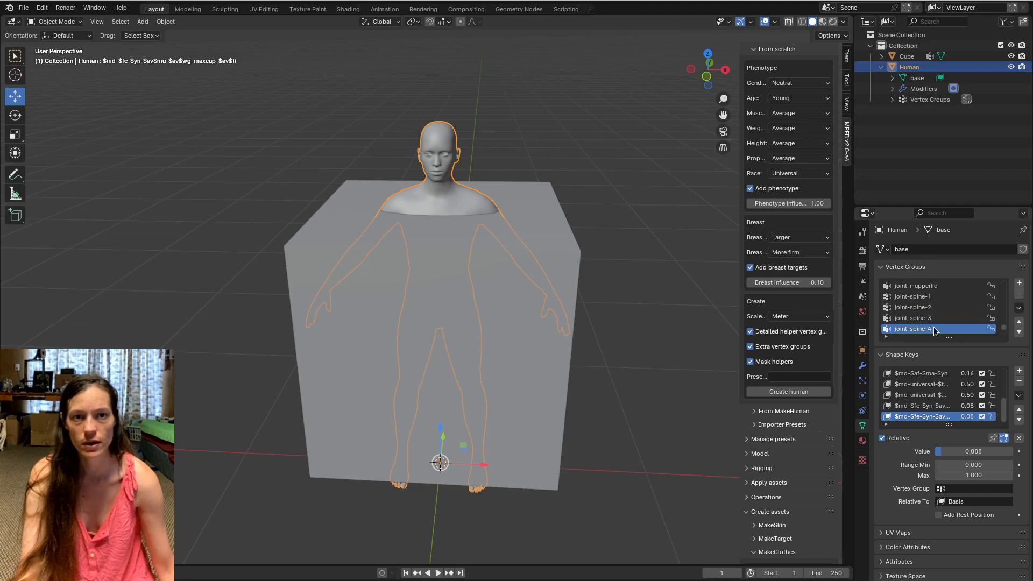
pyautogui.moveTo(512, 357); pyautogui.dragTo(427, 276, button='middle')
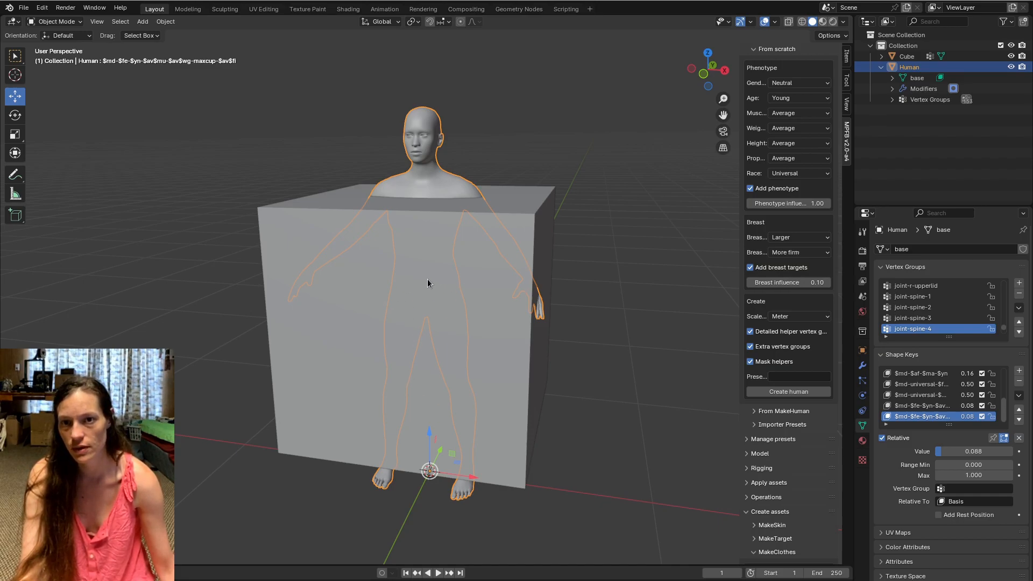
pyautogui.scroll(5, 421, 278)
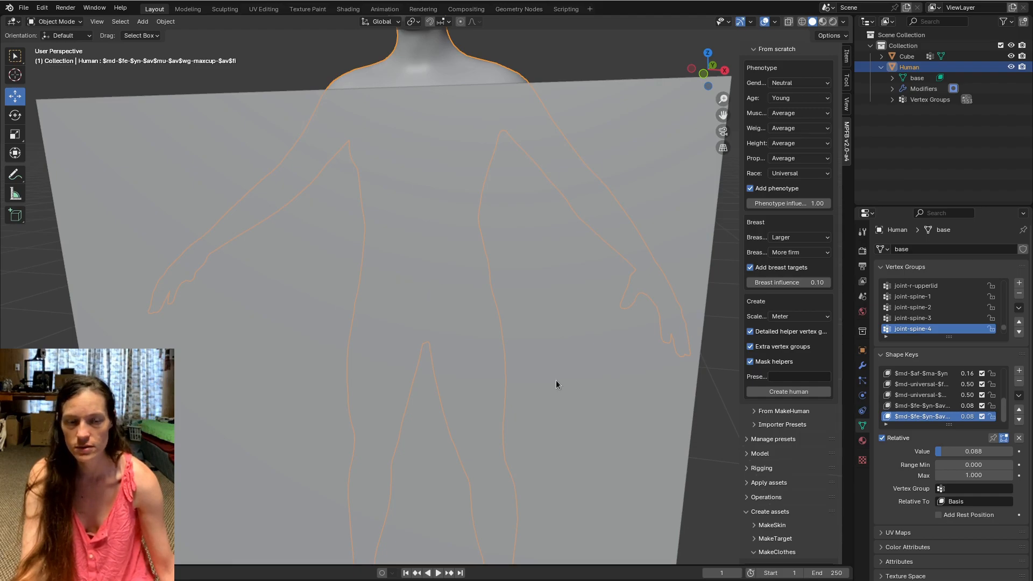
# Turn off every display option of the Human's Hide helpers modifier and show the scene in wireframe.
pyautogui.click(862, 366)
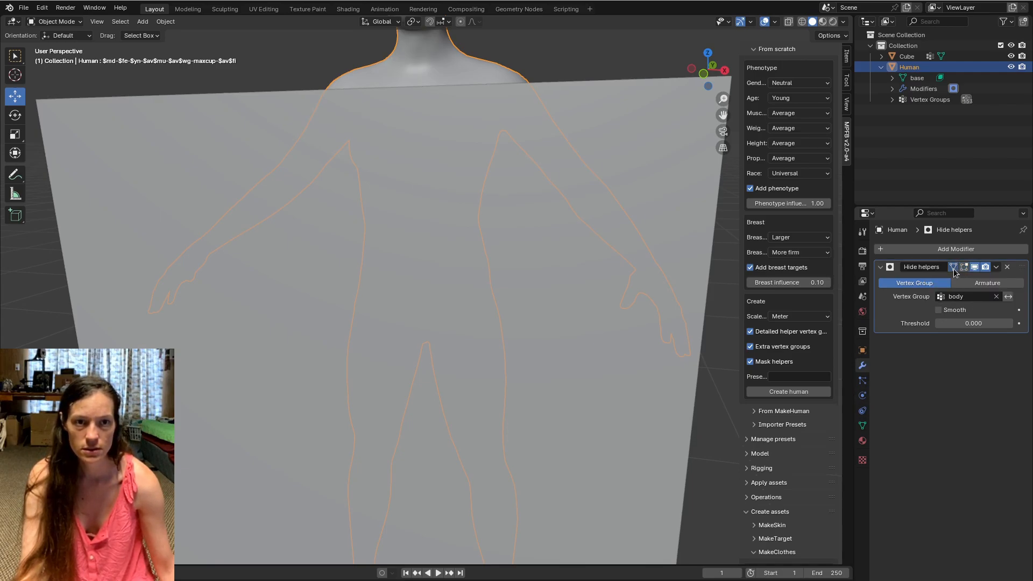
pyautogui.click(985, 267)
pyautogui.click(975, 267)
pyautogui.scroll(-4, 444, 220)
pyautogui.scroll(3, 428, 223)
pyautogui.scroll(-2, 427, 217)
pyautogui.scroll(1, 431, 208)
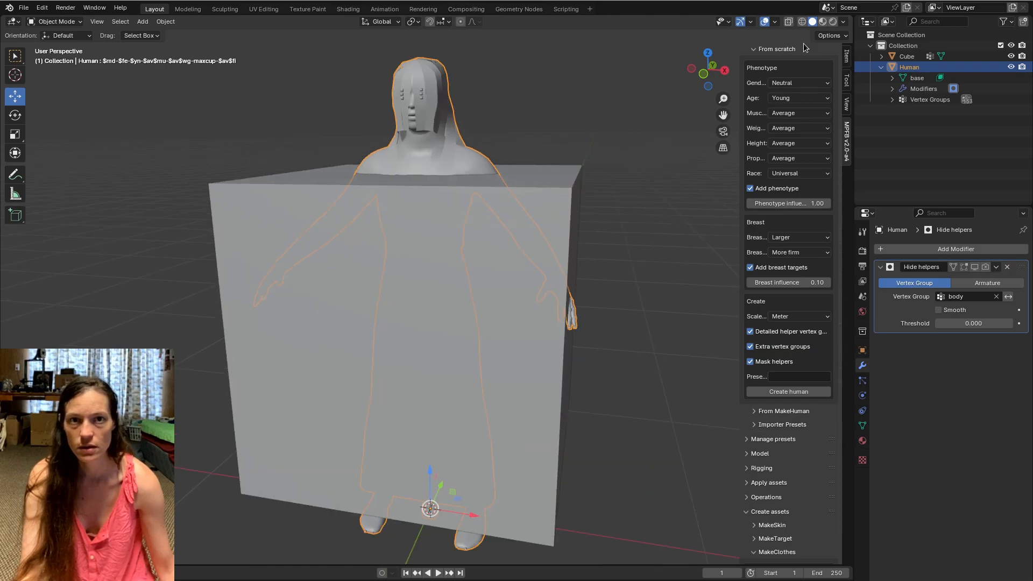
pyautogui.click(801, 21)
pyautogui.scroll(5, 699, 161)
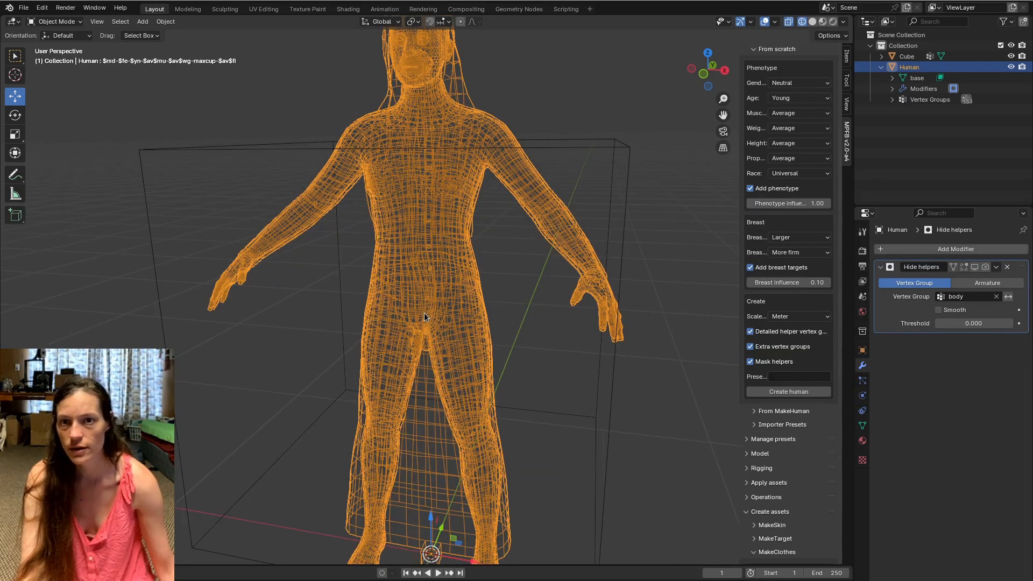
# Put the Human in Edit Mode and select the joint-spine-1 vertex group's vertices to examine where they lie in the torso.
pyautogui.click(861, 426)
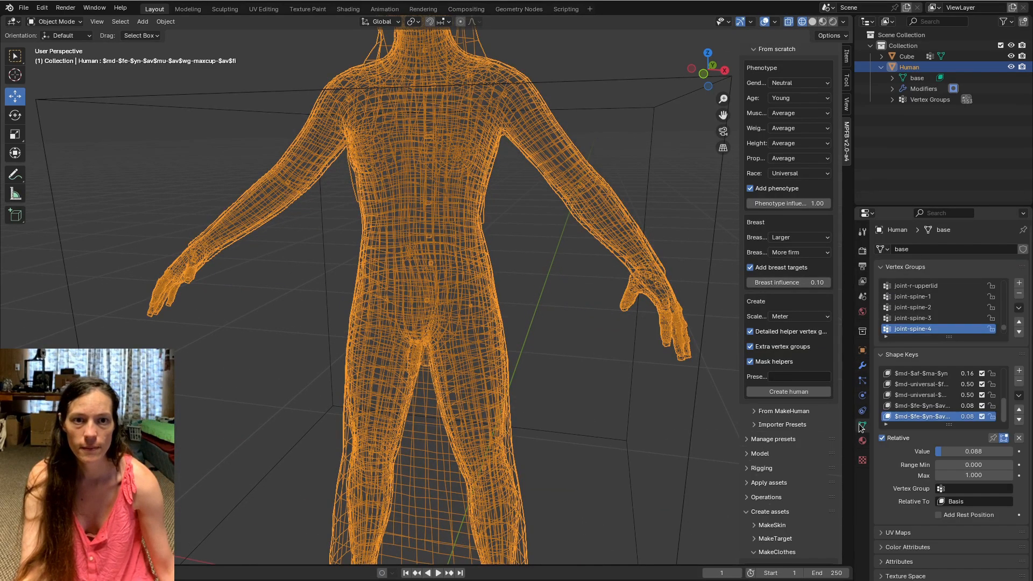
pyautogui.click(930, 318)
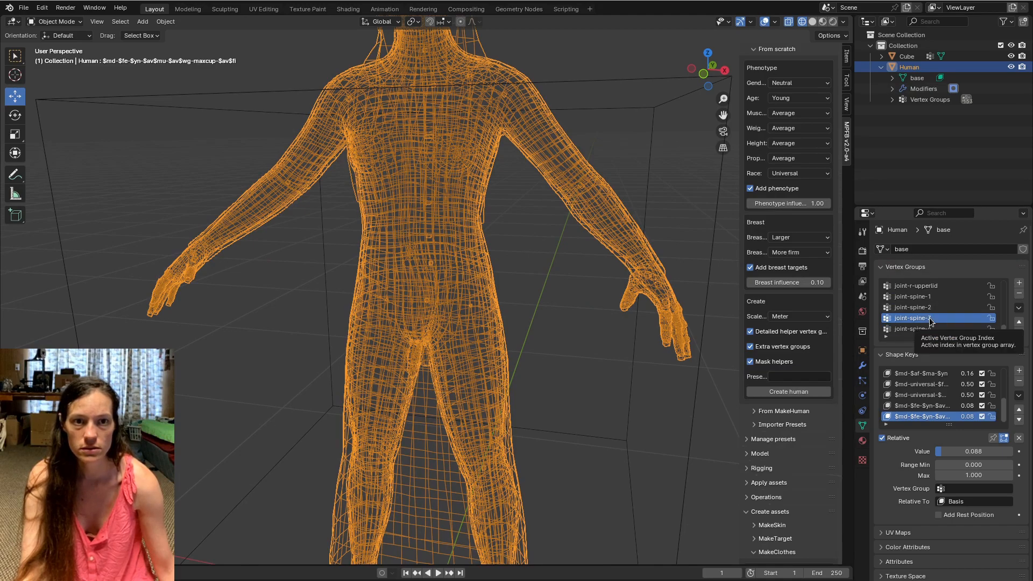
pyautogui.press('Tab')
pyautogui.press('Tab')
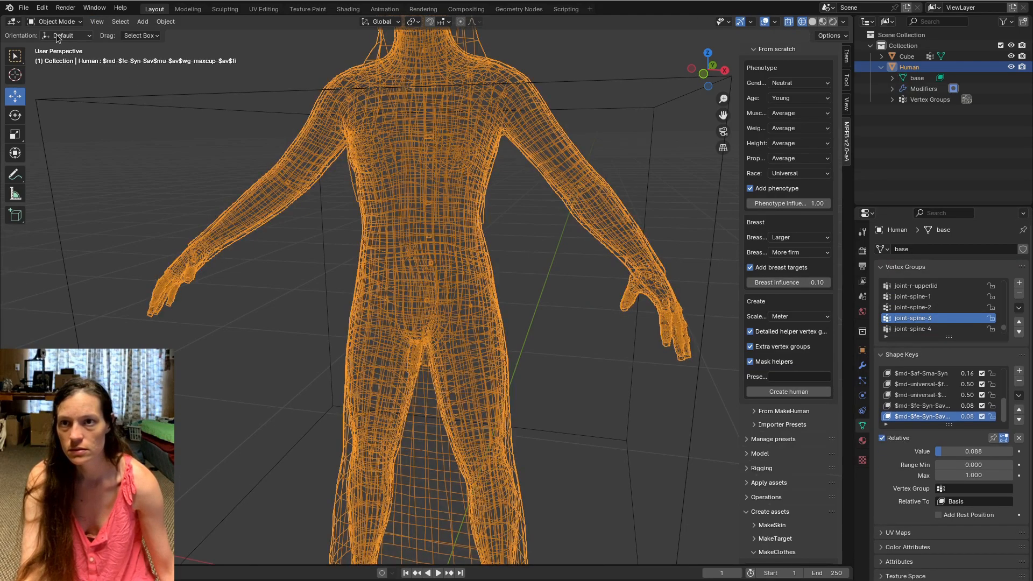
pyautogui.click(54, 22)
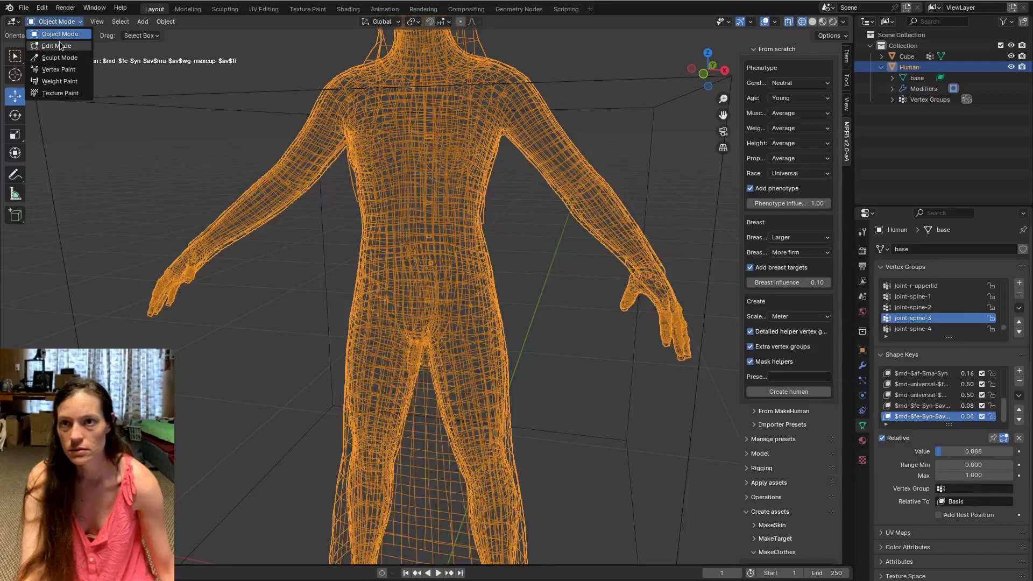
pyautogui.click(54, 46)
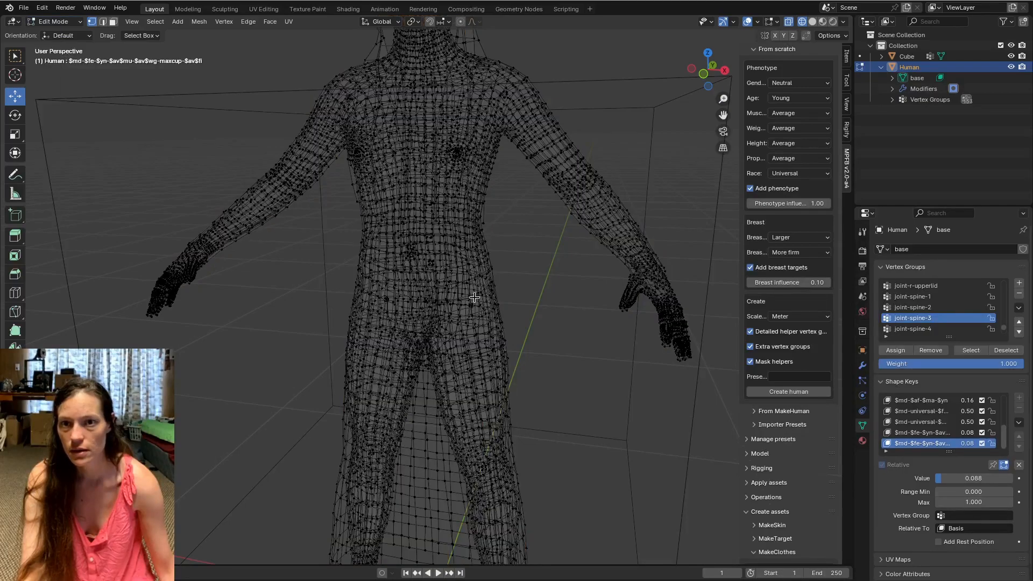
pyautogui.click(941, 298)
pyautogui.click(970, 350)
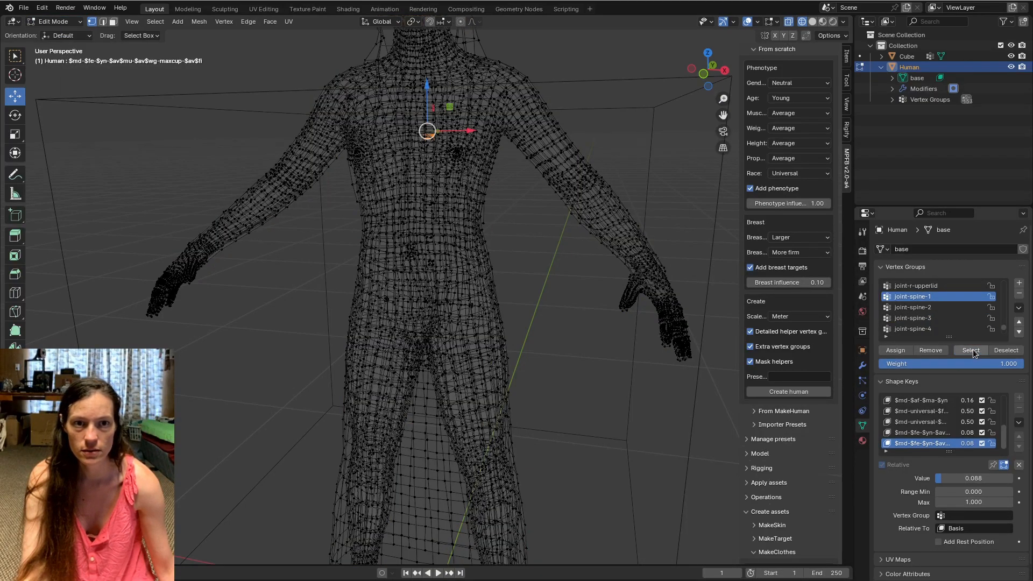
pyautogui.moveTo(491, 255); pyautogui.dragTo(450, 281, button='middle')
pyautogui.moveTo(407, 320); pyautogui.dragTo(422, 301, button='middle')
# Select the vertices of the joint-spine-4 group too and examine their location around the pelvis.
pyautogui.click(912, 328)
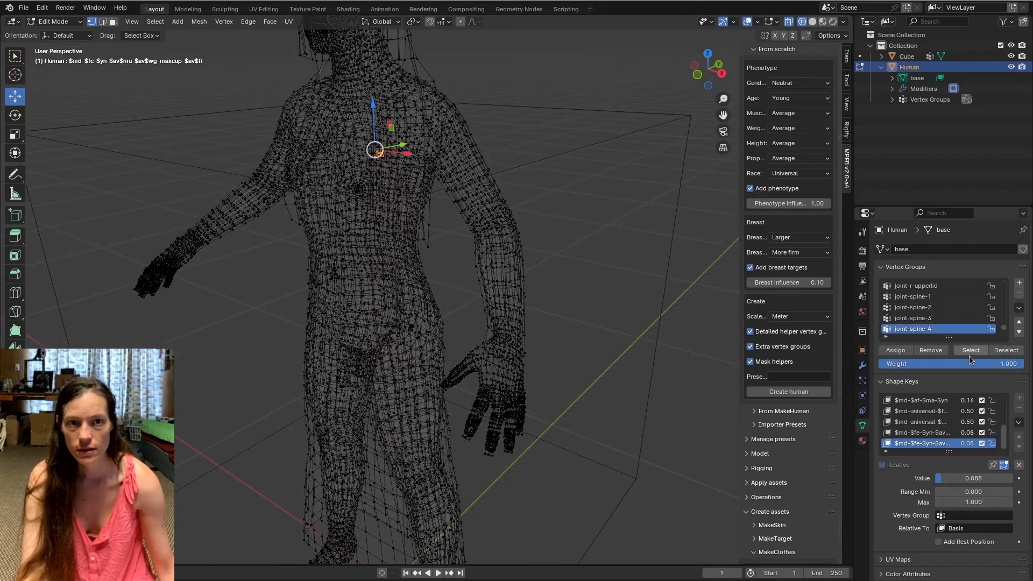
pyautogui.click(970, 350)
pyautogui.moveTo(423, 296); pyautogui.dragTo(405, 320, button='middle')
pyautogui.scroll(4, 379, 347)
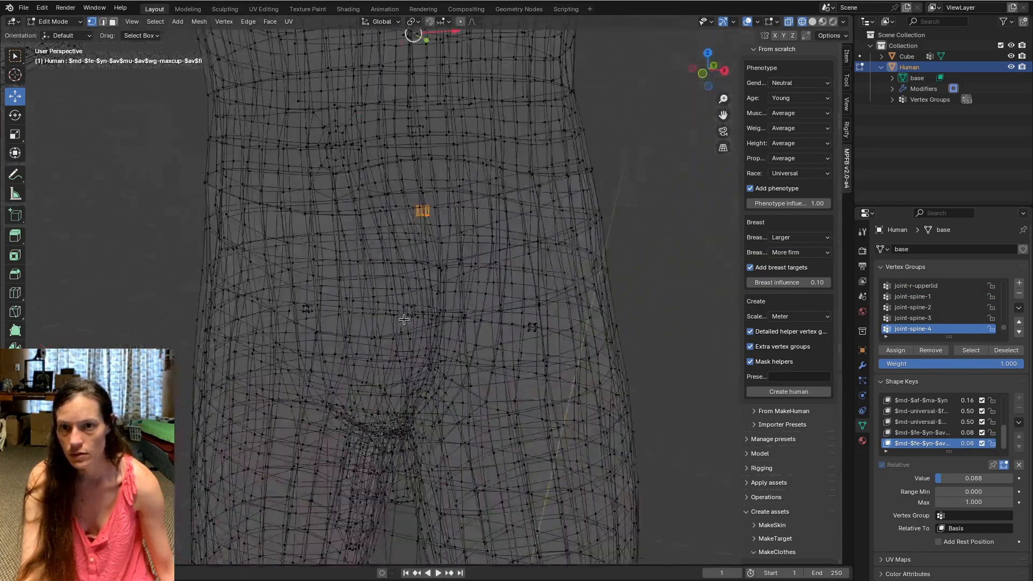
pyautogui.moveTo(454, 214); pyautogui.dragTo(418, 240, button='middle')
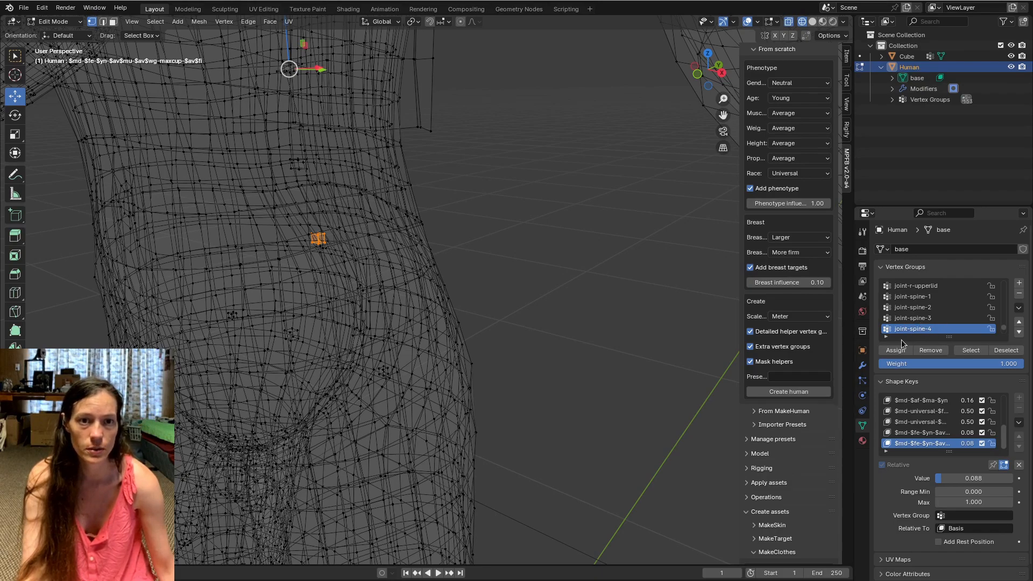
# Return to Object Mode with solid shading and turn the Human's Hide helpers modifier display back on.
pyautogui.click(909, 58)
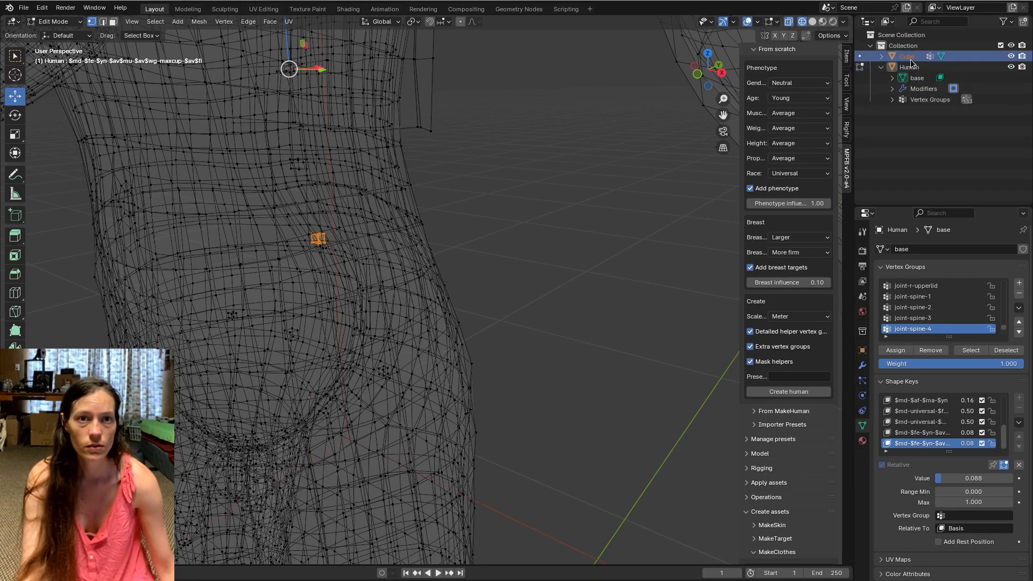
pyautogui.press('Tab')
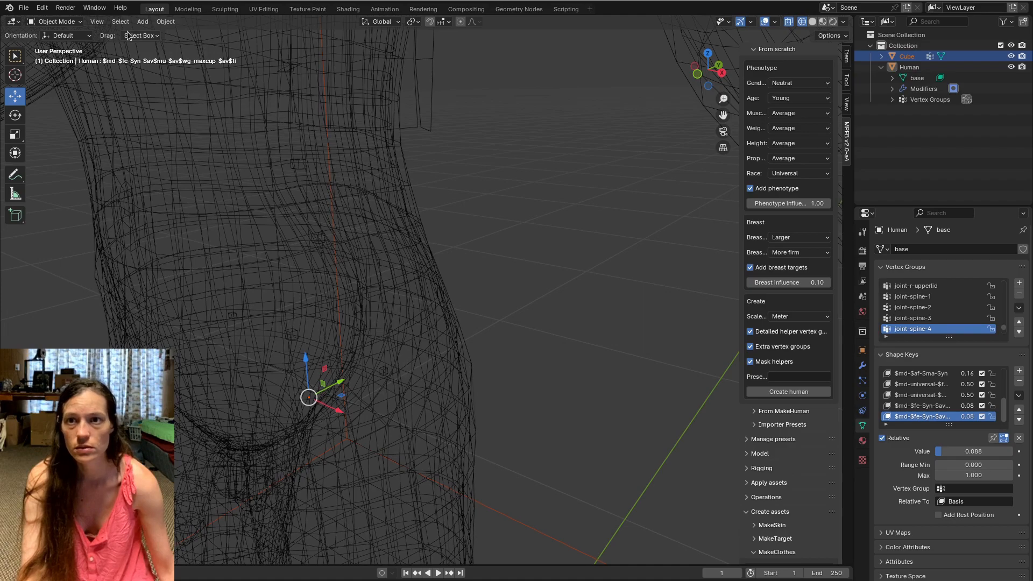
pyautogui.click(812, 21)
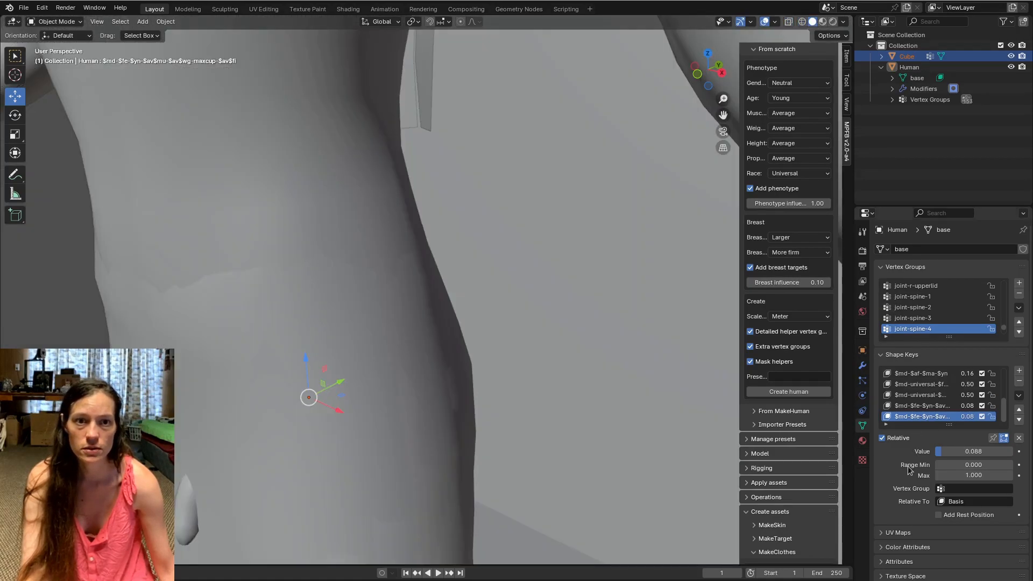
pyautogui.click(862, 368)
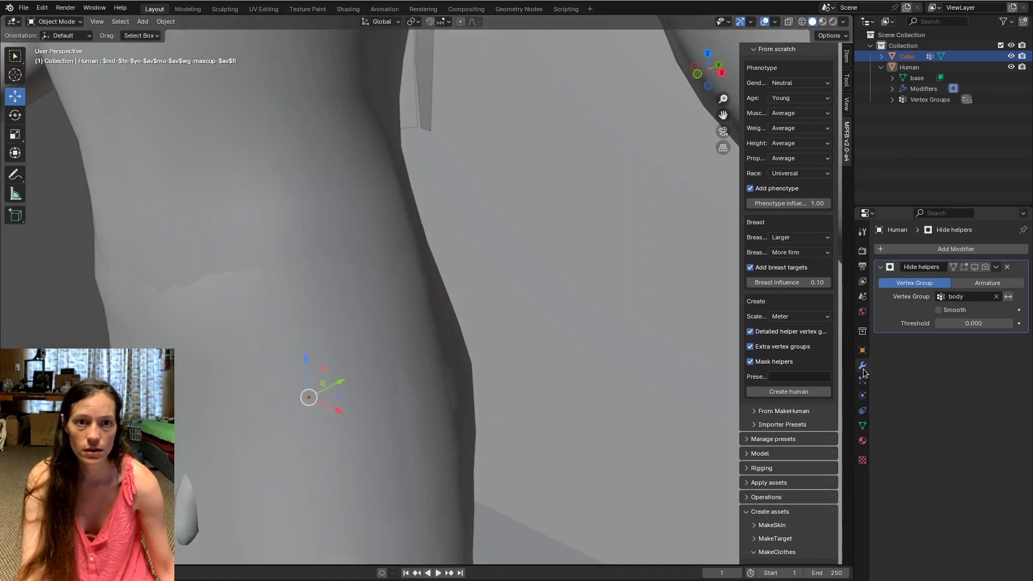
pyautogui.click(976, 268)
pyautogui.scroll(-9, 438, 353)
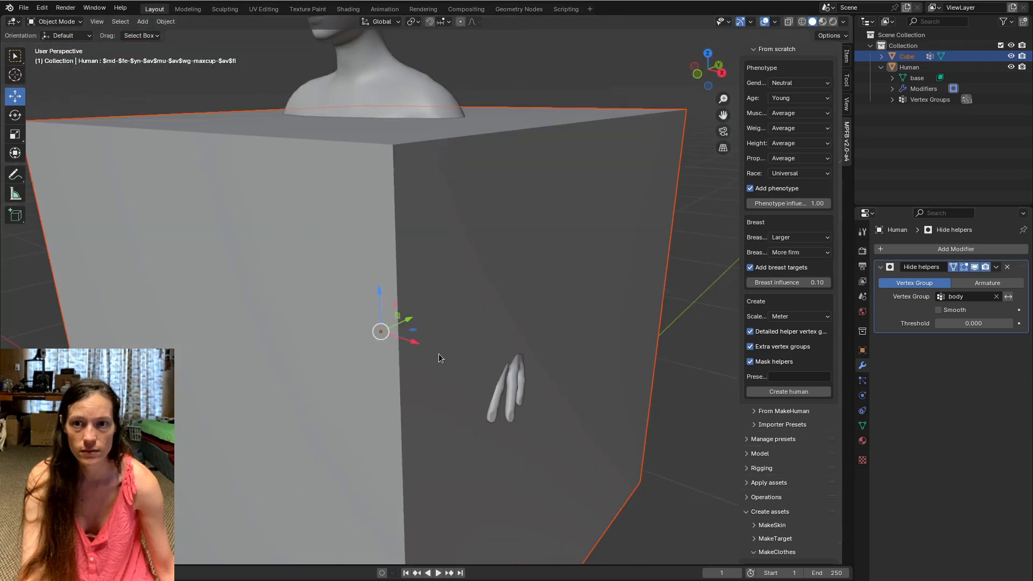
# Rename the Cube's helper-tights vertex group as joint-spine-4, checking the name against the Human's vertex groups.
pyautogui.click(65, 21)
pyautogui.click(67, 20)
pyautogui.click(317, 266)
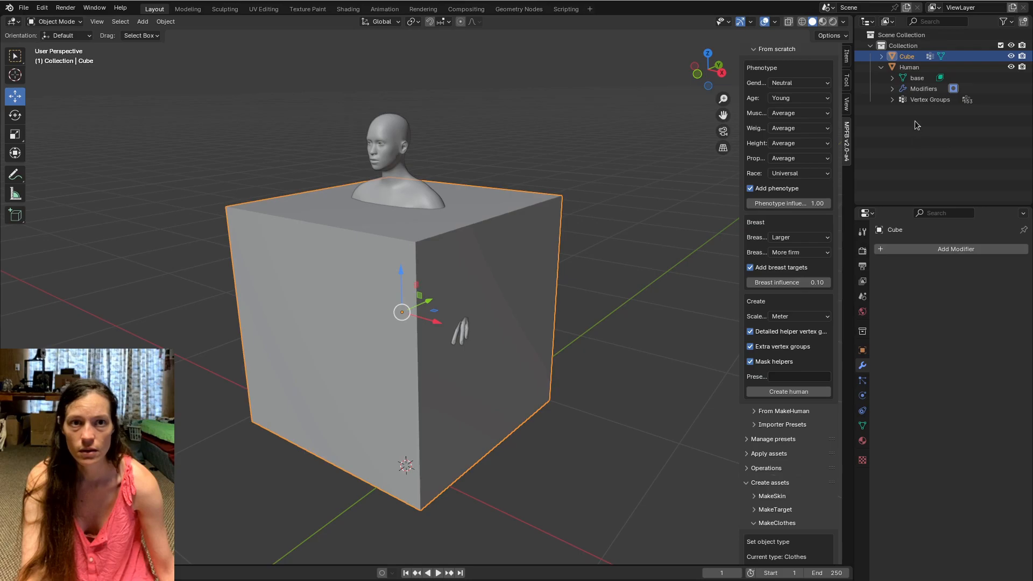
pyautogui.click(862, 425)
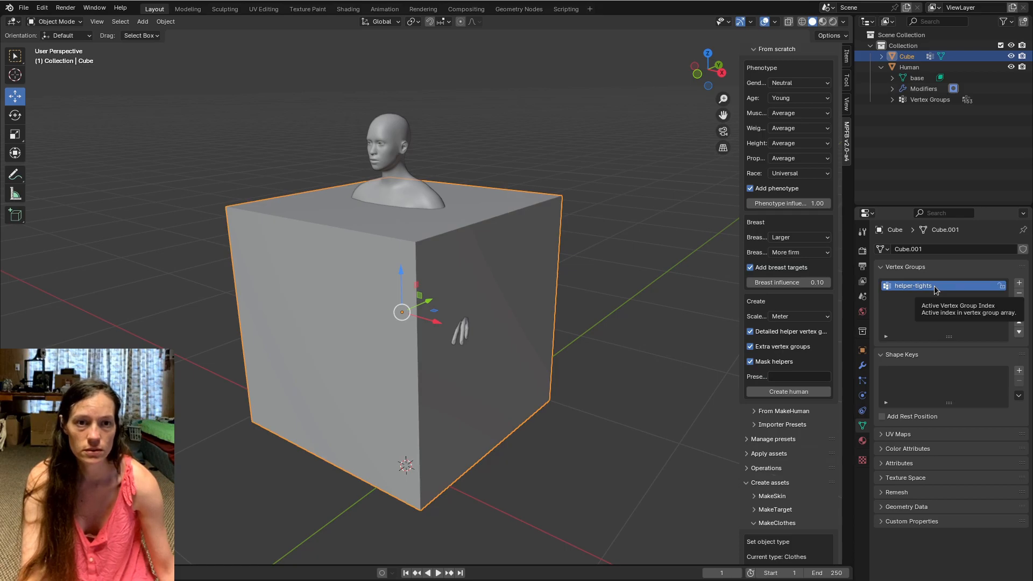
pyautogui.click(921, 67)
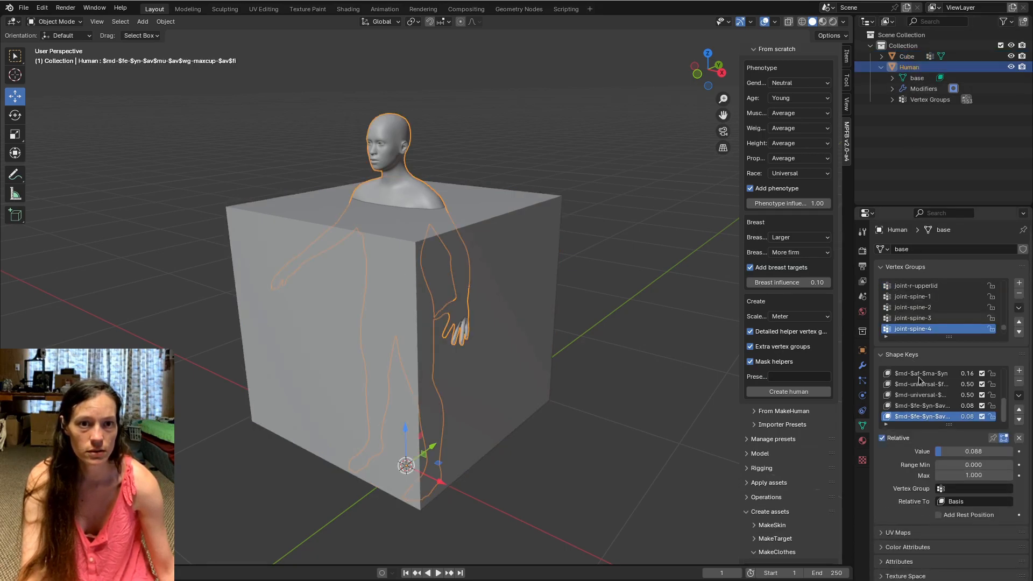
pyautogui.click(909, 57)
pyautogui.doubleClick(937, 288)
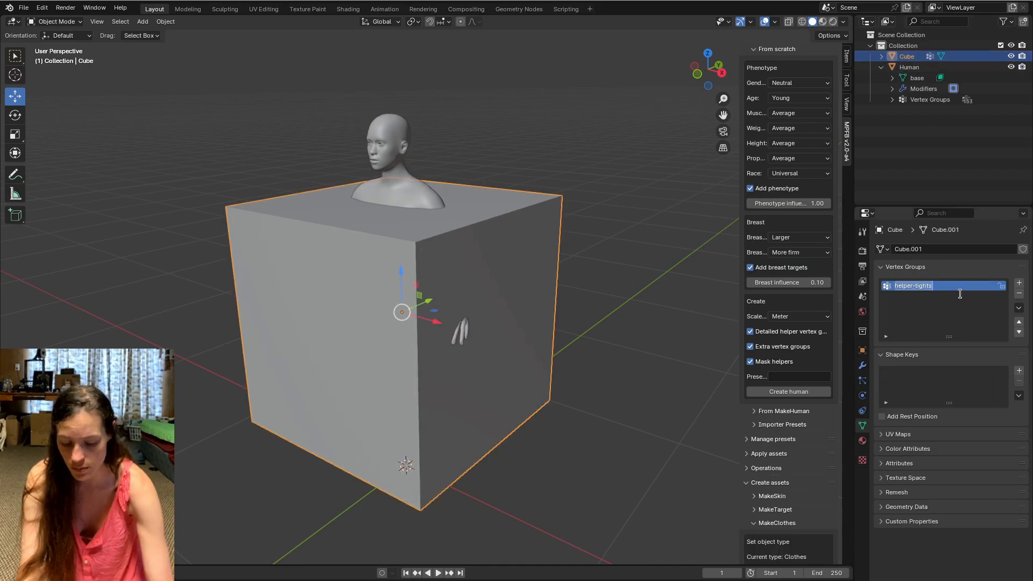
pyautogui.write('joint-spine-4')
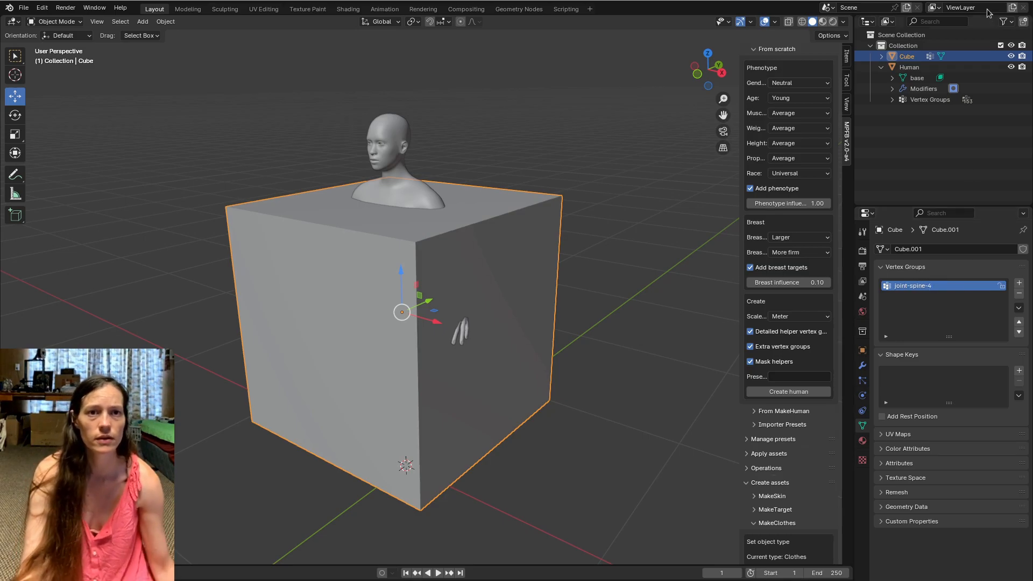
pyautogui.click(908, 68)
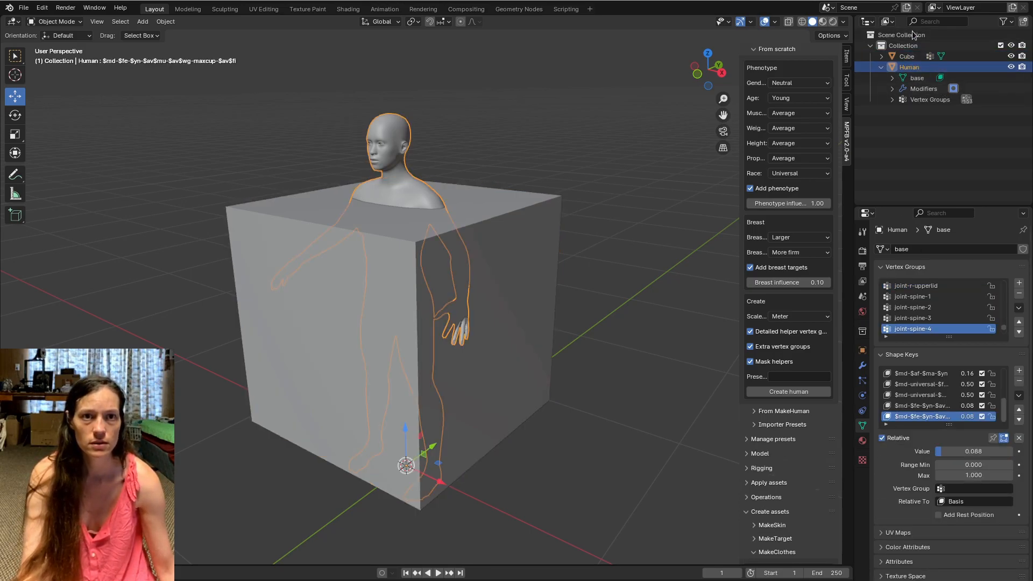
pyautogui.click(906, 56)
pyautogui.scroll(-2, 391, 359)
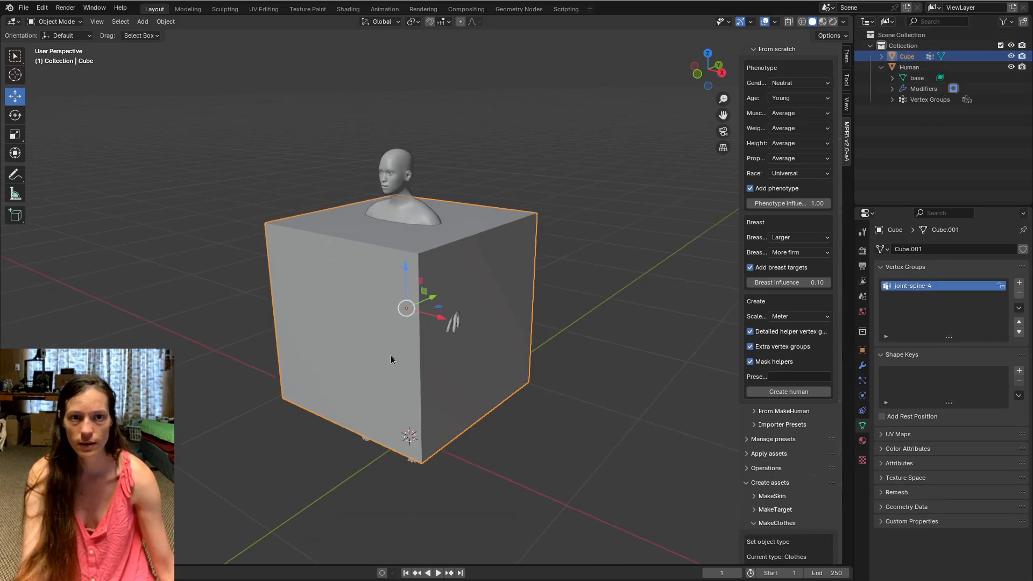
# Select the vertices of the Cube's joint-spine-4 group in Edit Mode to check its assignment, and return to Object Mode.
pyautogui.moveTo(407, 430); pyautogui.dragTo(465, 314, button='middle')
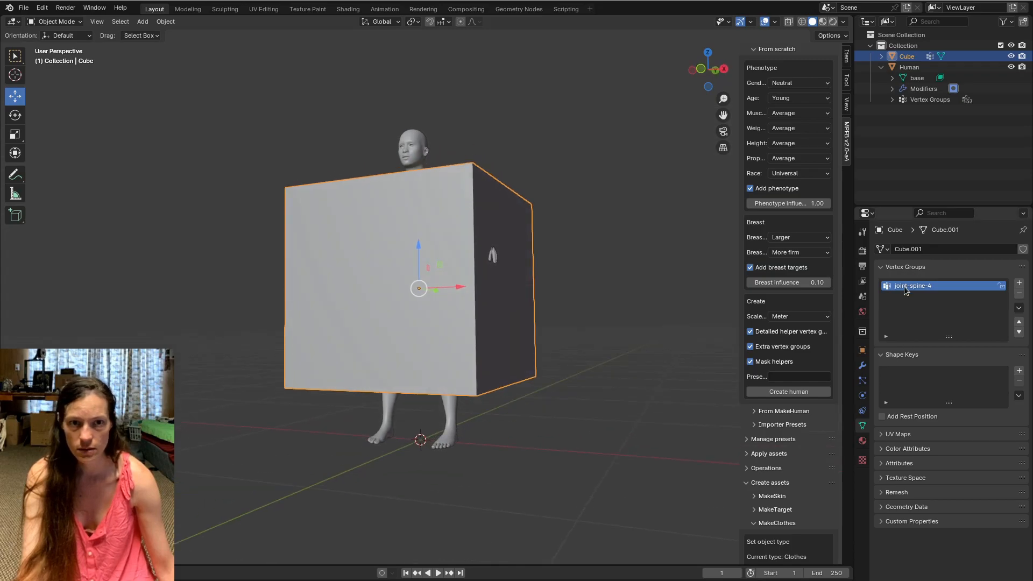
pyautogui.press('Tab')
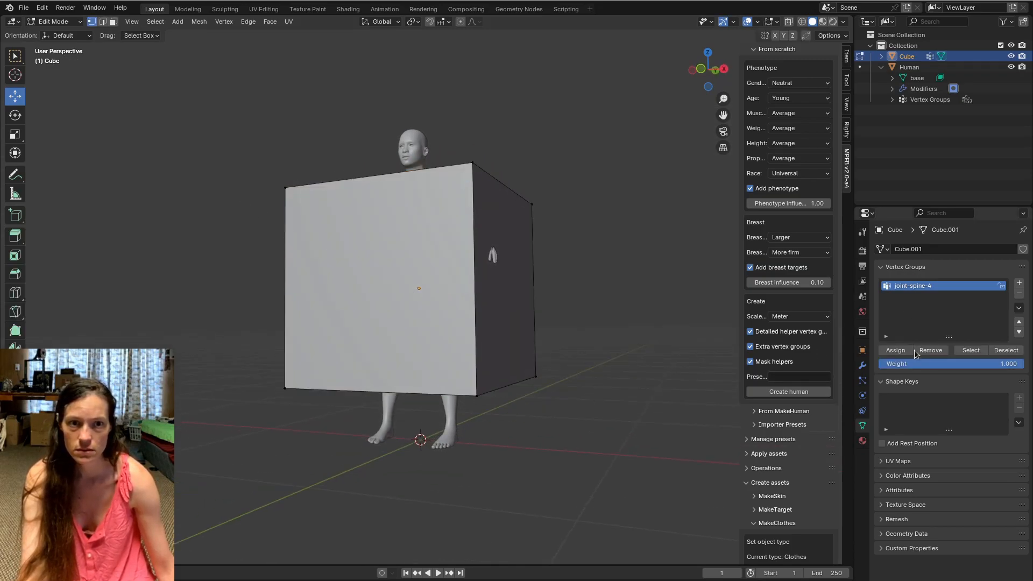
pyautogui.click(961, 351)
pyautogui.moveTo(473, 408)
pyautogui.mouseDown(button='middle')
pyautogui.moveTo(518, 451)
pyautogui.moveTo(524, 420)
pyautogui.moveTo(478, 396)
pyautogui.mouseUp(button='middle')
pyautogui.press('Tab')
# Export the Cube, selected together with the Human, as MakeClothes files named testcube01 in the makehuman documents folder.
pyautogui.click(437, 207)
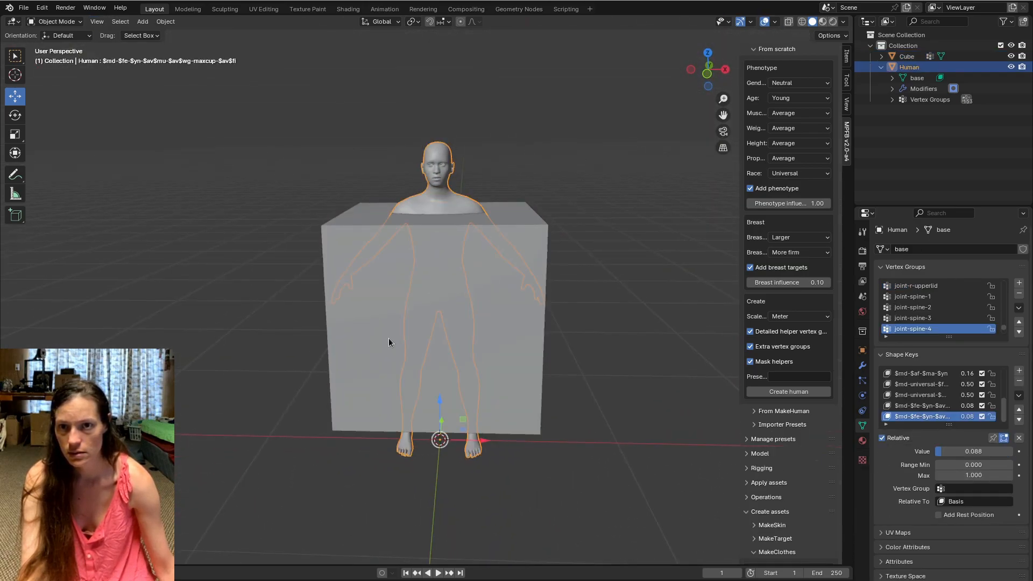
pyautogui.keyDown('shift'); pyautogui.click(366, 322); pyautogui.keyUp('shift')
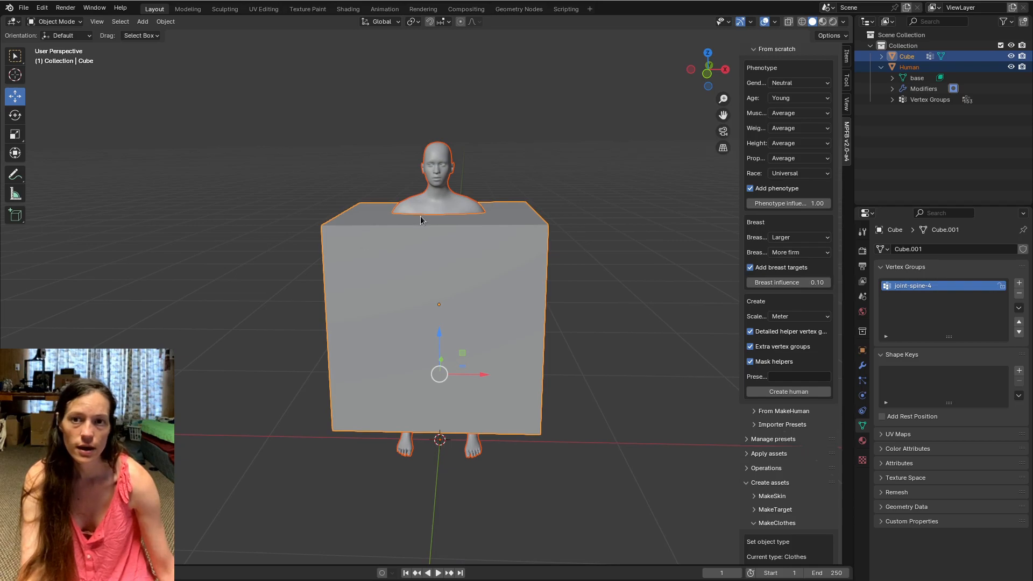
pyautogui.moveTo(353, 246); pyautogui.dragTo(359, 266, button='middle')
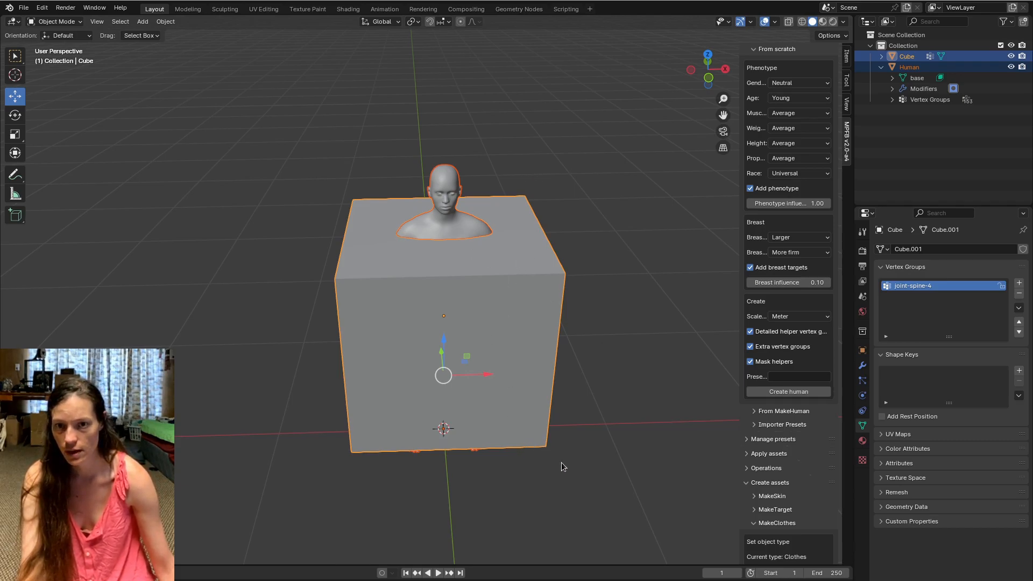
pyautogui.moveTo(562, 466); pyautogui.dragTo(514, 450, button='middle')
pyautogui.moveTo(386, 461); pyautogui.dragTo(415, 439, button='middle')
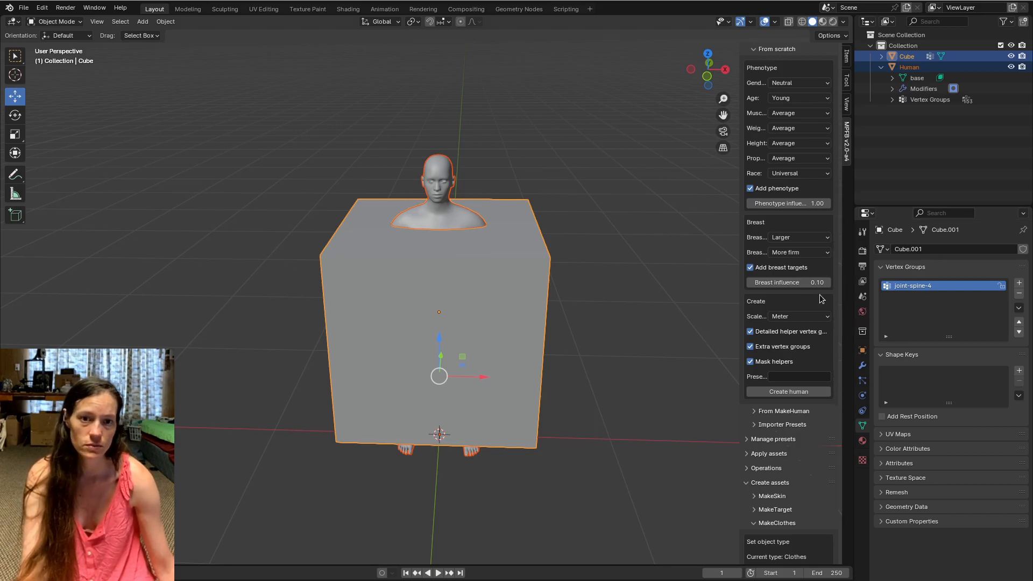
pyautogui.scroll(-15, 819, 299)
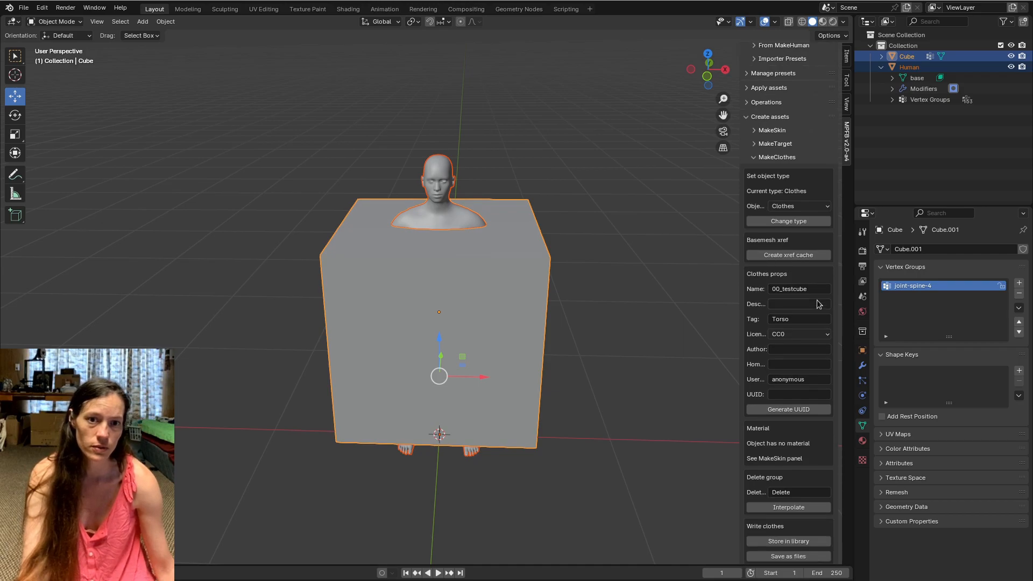
pyautogui.scroll(-3, 818, 304)
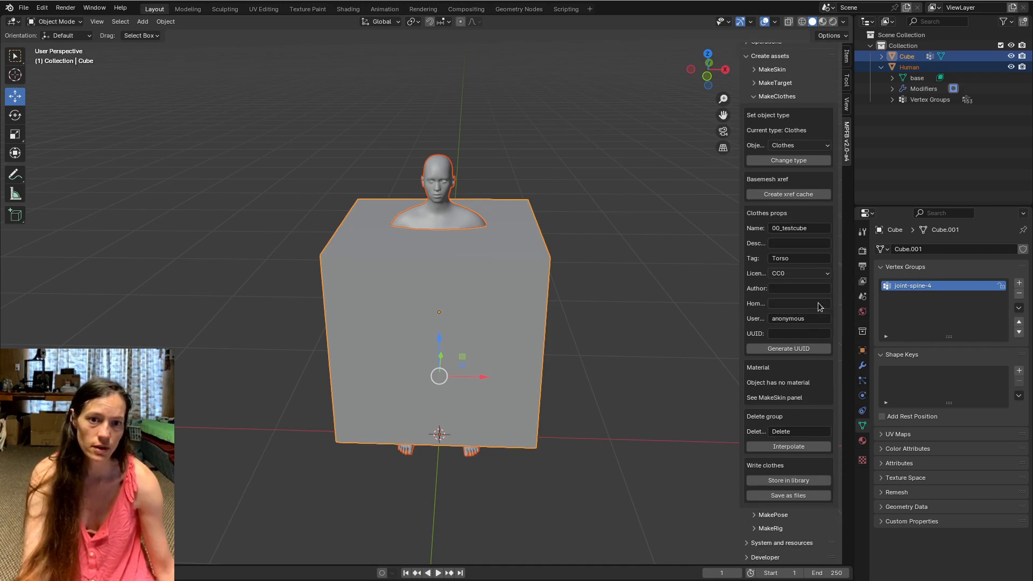
pyautogui.click(800, 496)
pyautogui.click(387, 477)
pyautogui.click(392, 474)
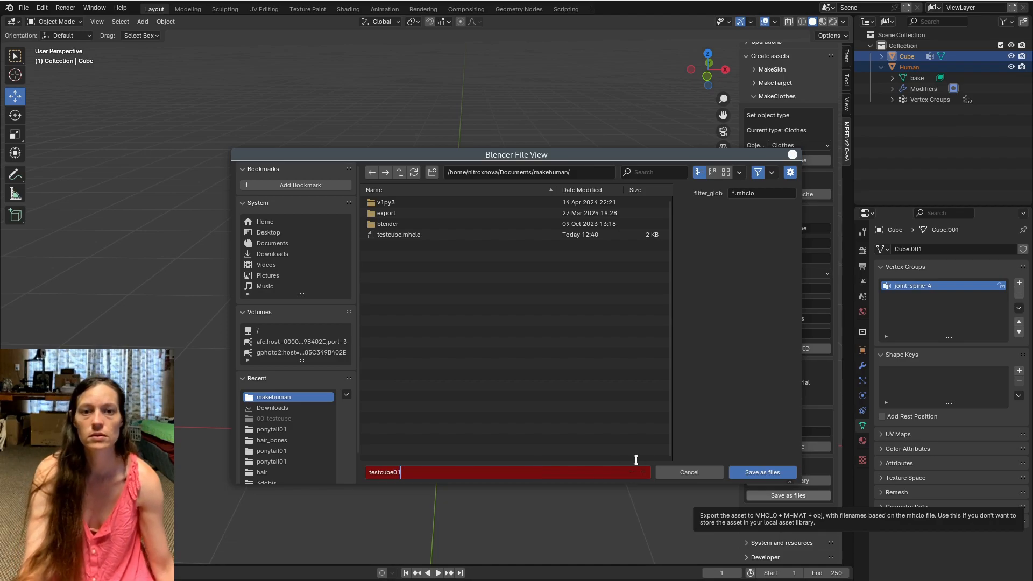
pyautogui.click(756, 472)
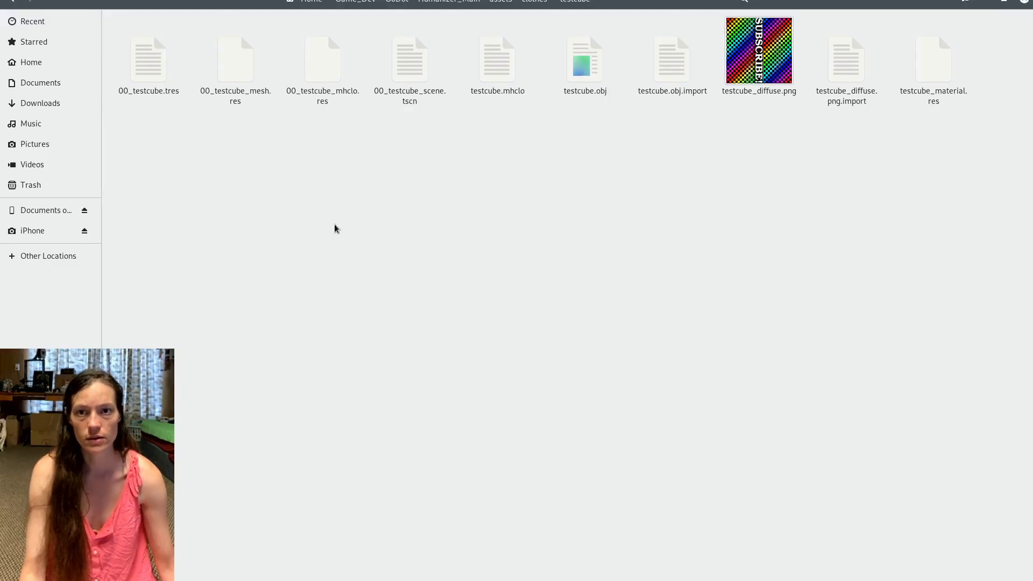
# Paste the testcube01 files into Humanizer's testcube clothes folder in the file manager and delete testcube01.obj there.
pyautogui.rightClick(325, 208)
pyautogui.click(357, 261)
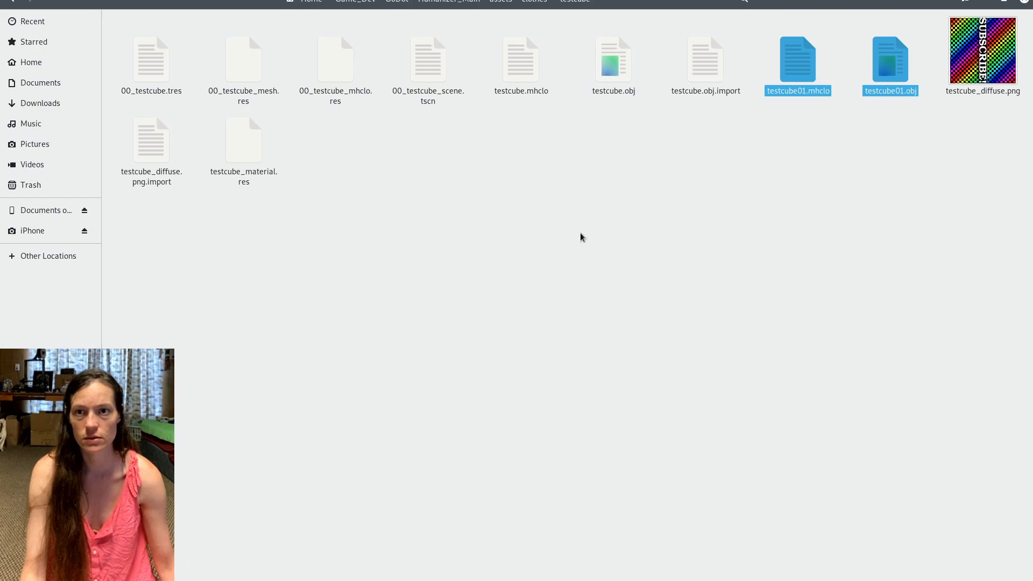
pyautogui.click(895, 165)
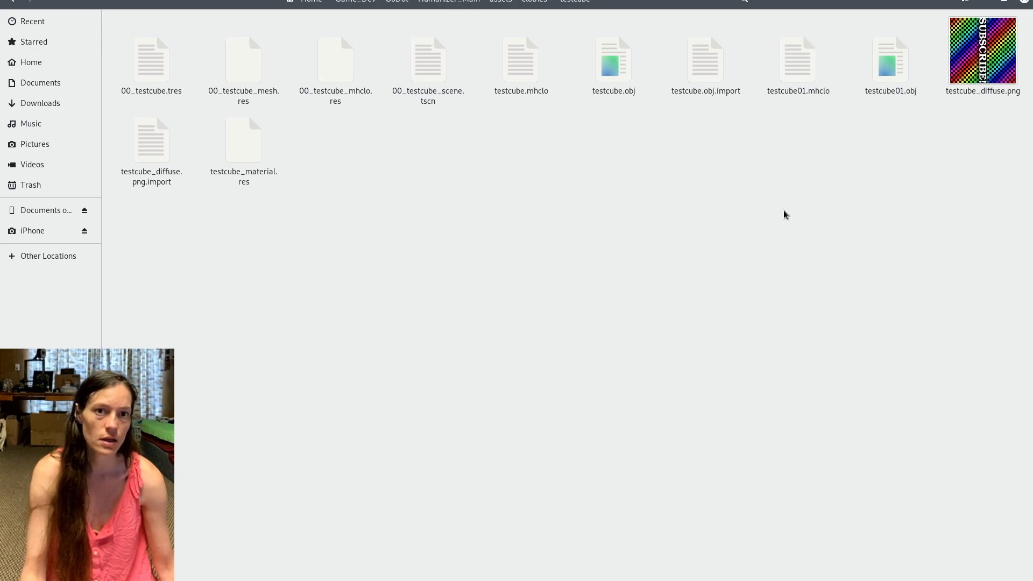
pyautogui.click(889, 62)
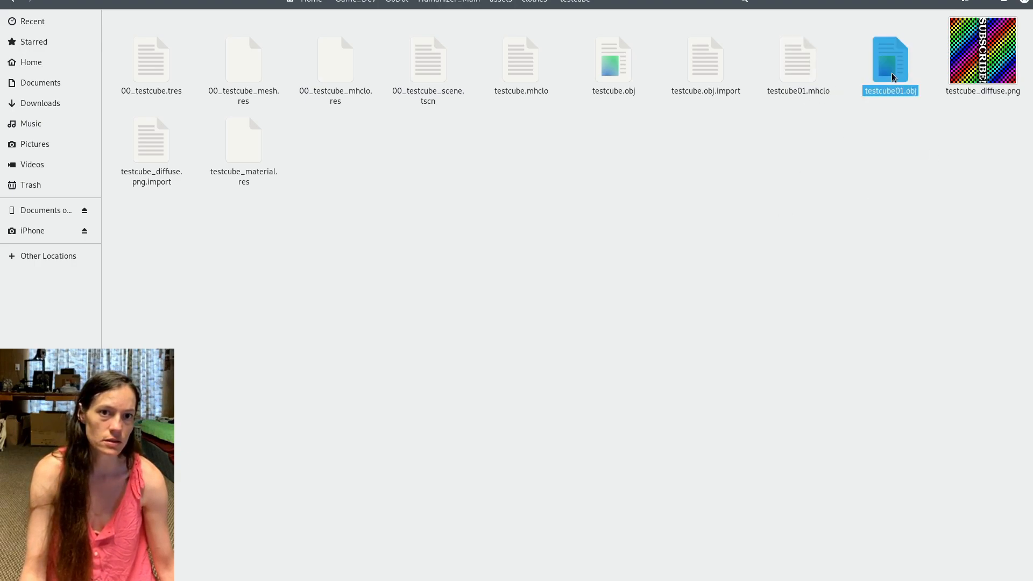
pyautogui.press('Delete')
# In testcube01.mhclo, set obj_file to testcube.obj and the name to 00_testcube_01, and save and close the file.
pyautogui.doubleClick(784, 65)
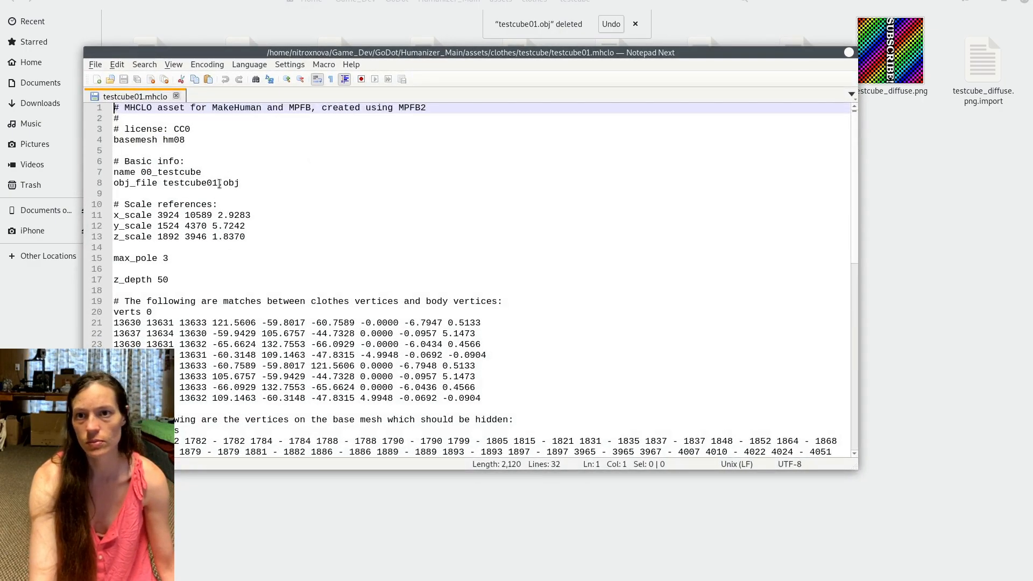
pyautogui.click(219, 183)
pyautogui.press('BackSpace')
pyautogui.press('BackSpace')
pyautogui.click(201, 172)
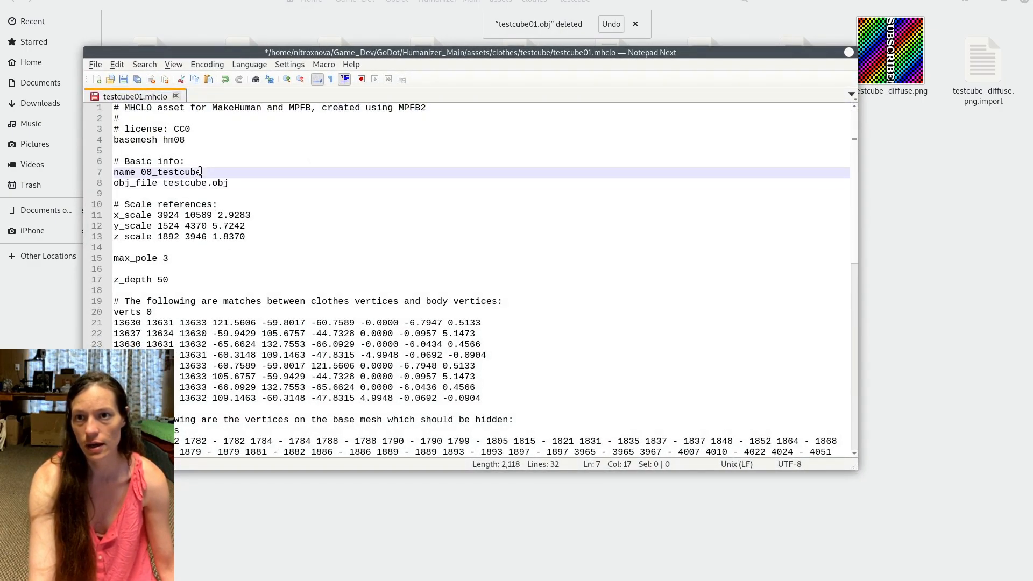
pyautogui.write('_01')
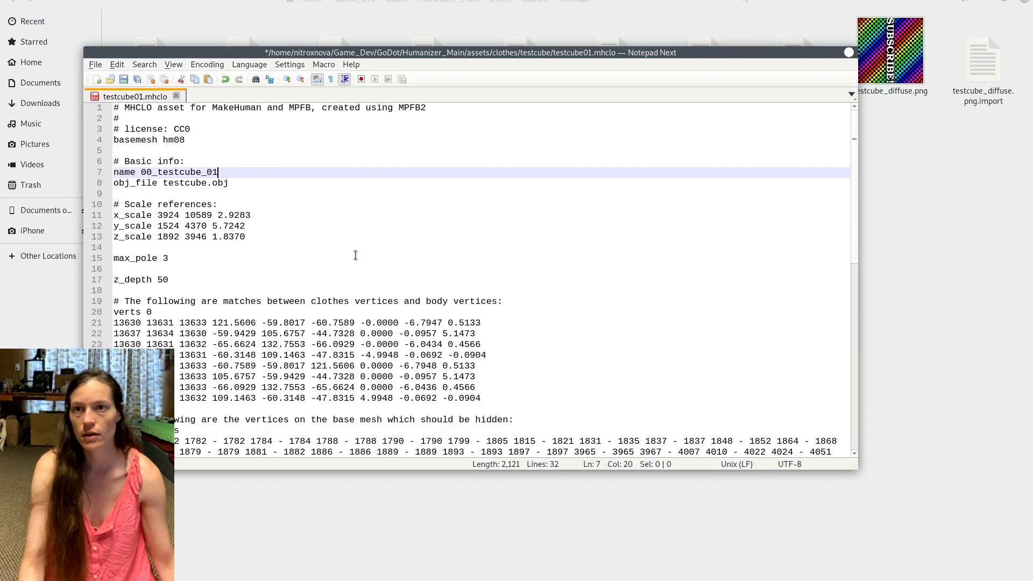
pyautogui.hotkey('ctrl', 's')
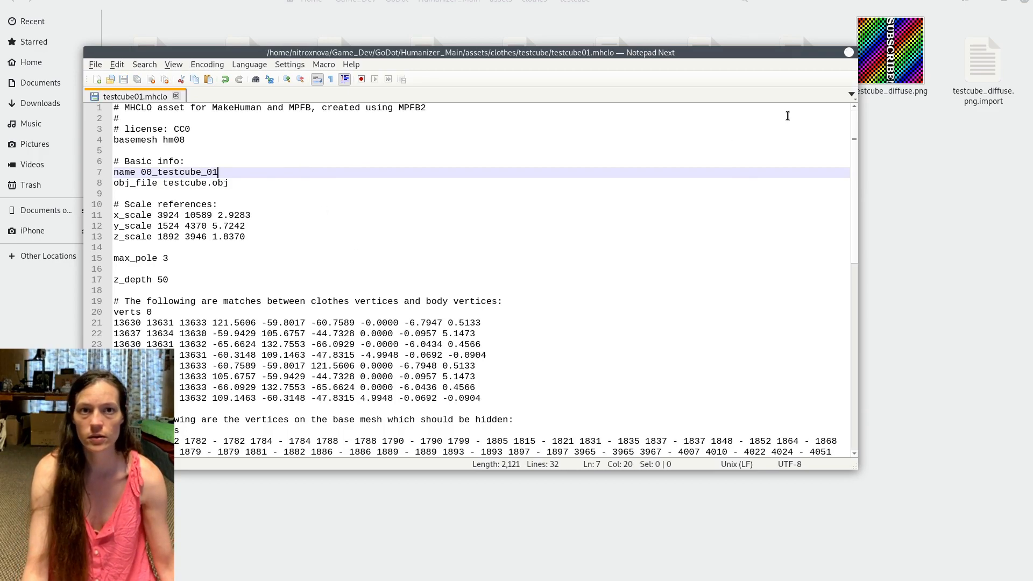
pyautogui.click(849, 53)
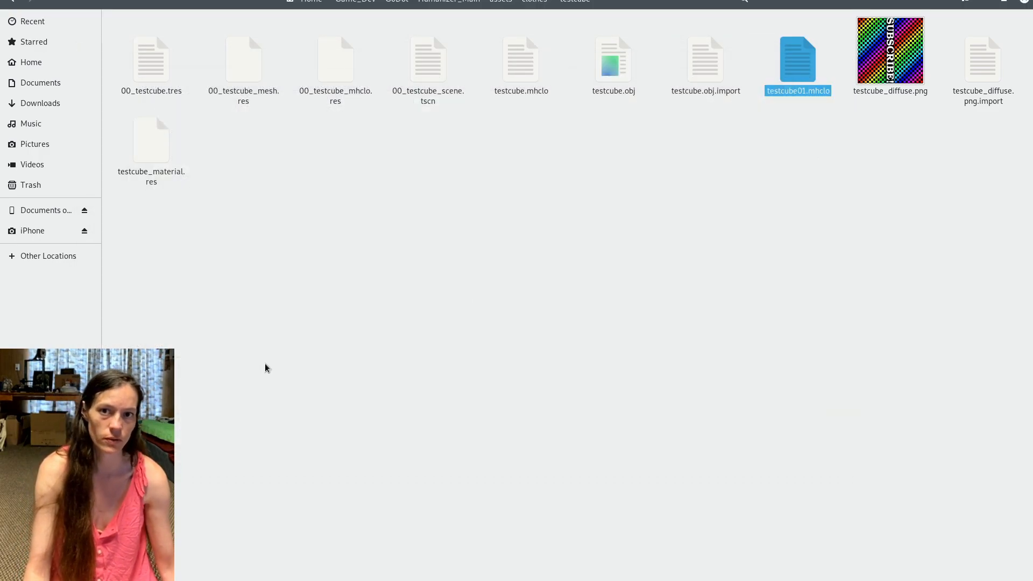
# Switch to Godot, equip the human with 00_testcube, and replace it with 00_testcube_01 to compare their fit.
pyautogui.hotkey('alt', 'Tab')
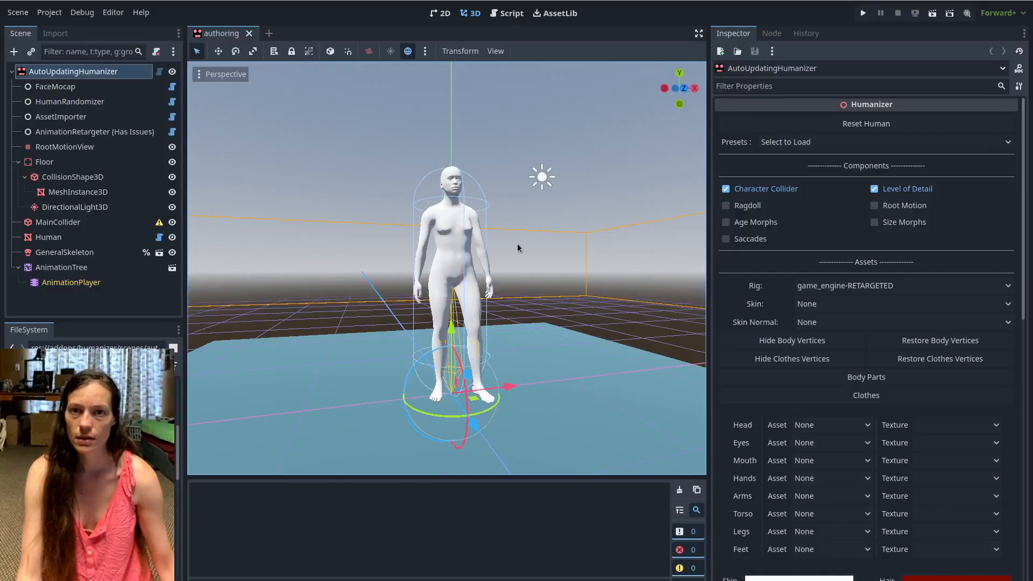
pyautogui.click(814, 518)
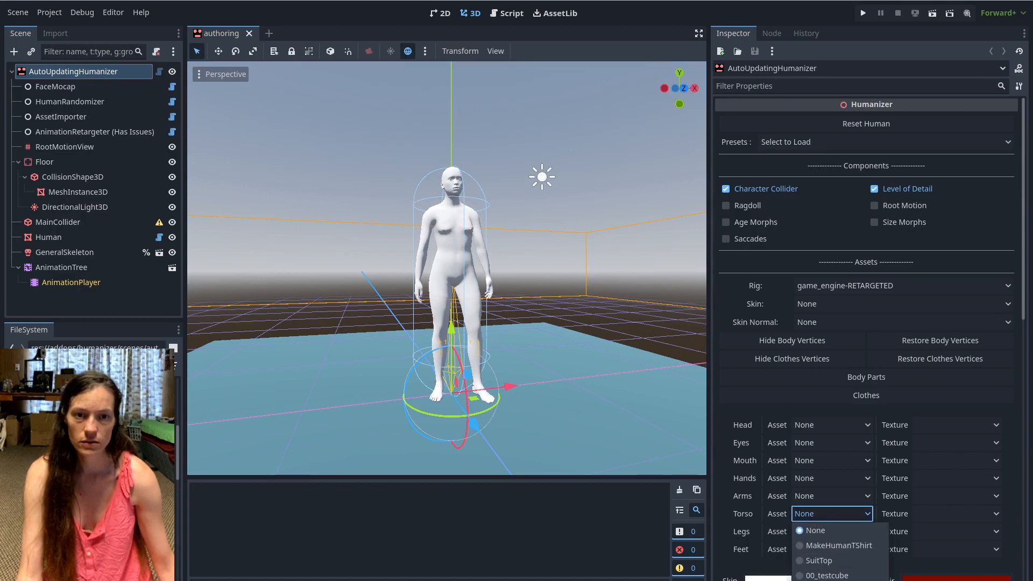
pyautogui.click(826, 575)
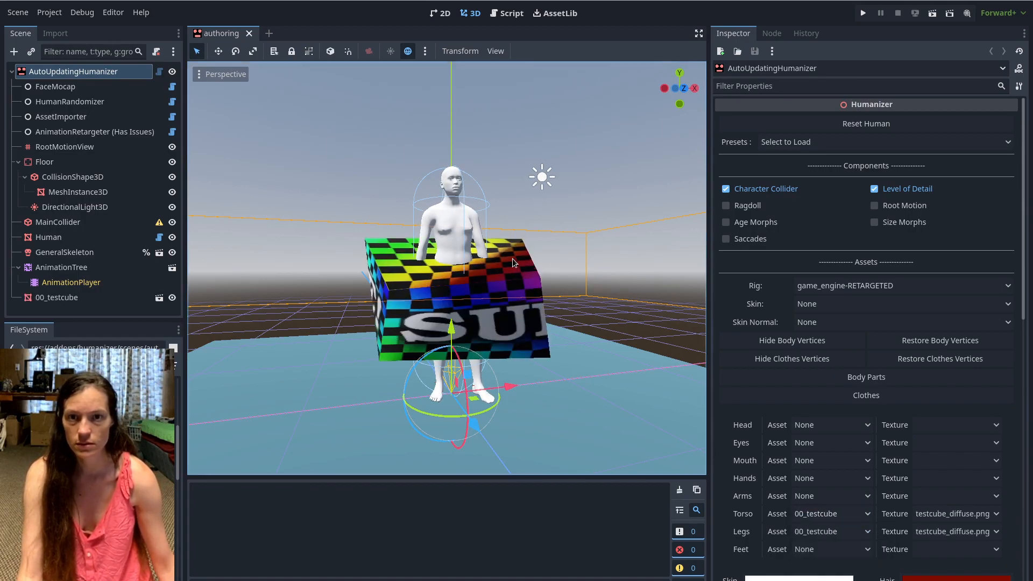
pyautogui.click(815, 531)
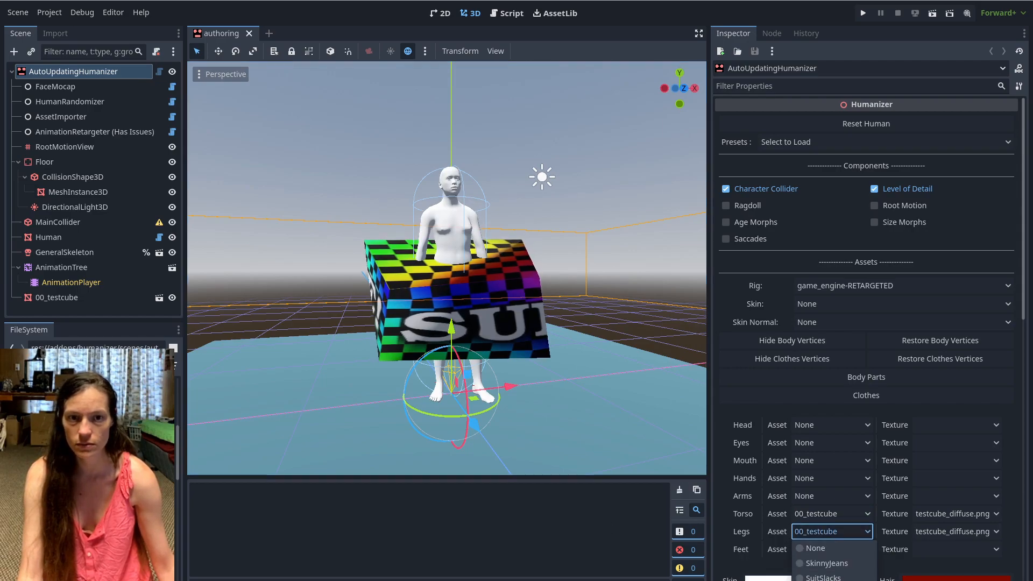
pyautogui.click(829, 580)
pyautogui.moveTo(510, 296); pyautogui.dragTo(272, 337, button='middle')
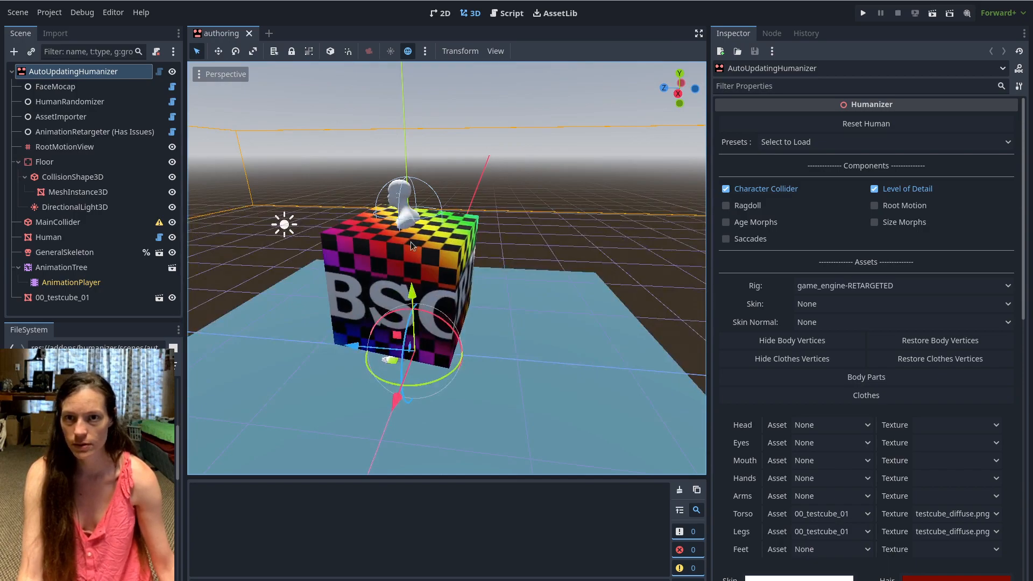
pyautogui.moveTo(411, 241); pyautogui.dragTo(295, 322, button='middle')
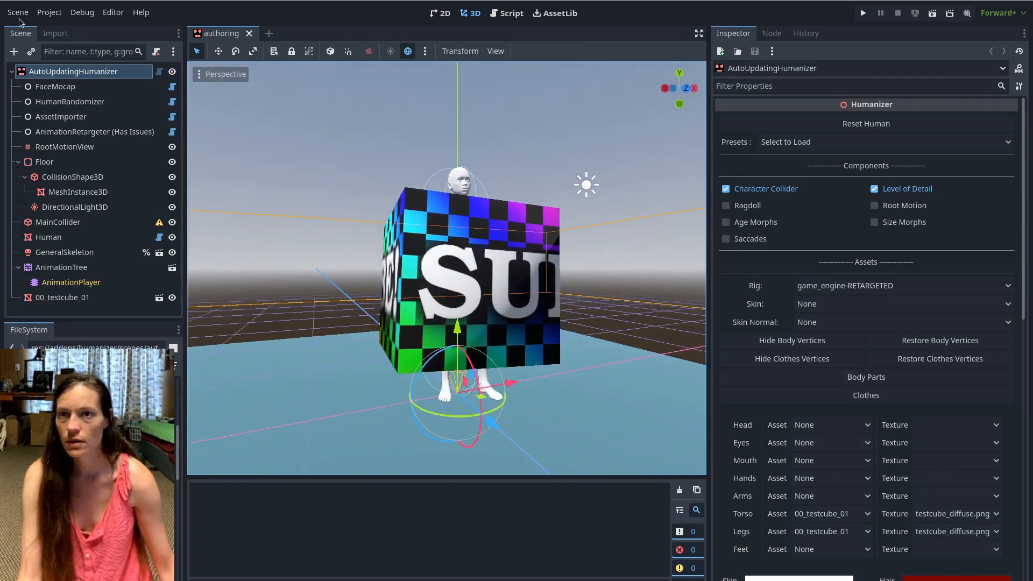
# Lower the human's age macro to near its minimum and examine how the cube fits the child from several sides.
pyautogui.scroll(-5, 862, 410)
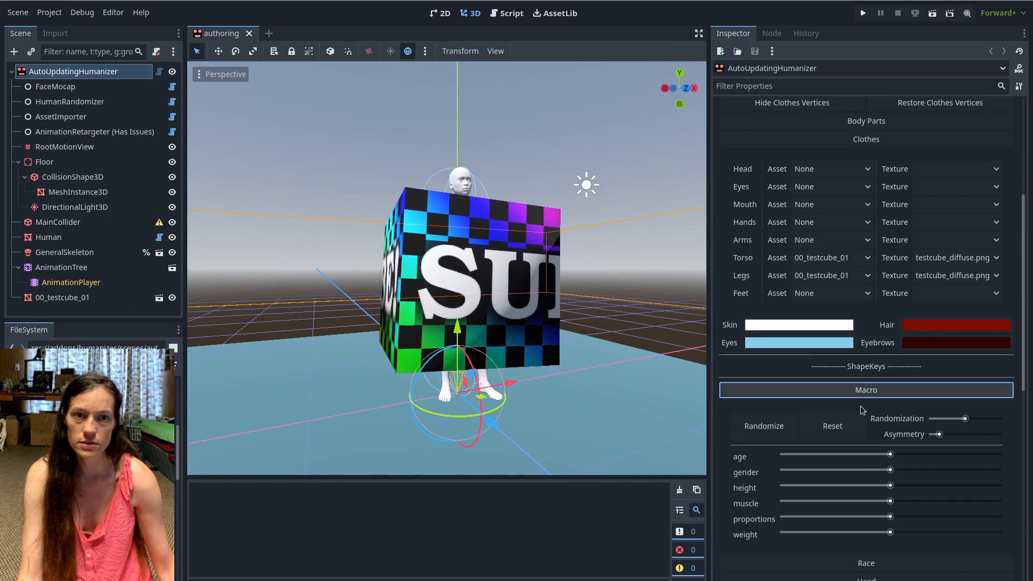
pyautogui.click(811, 455)
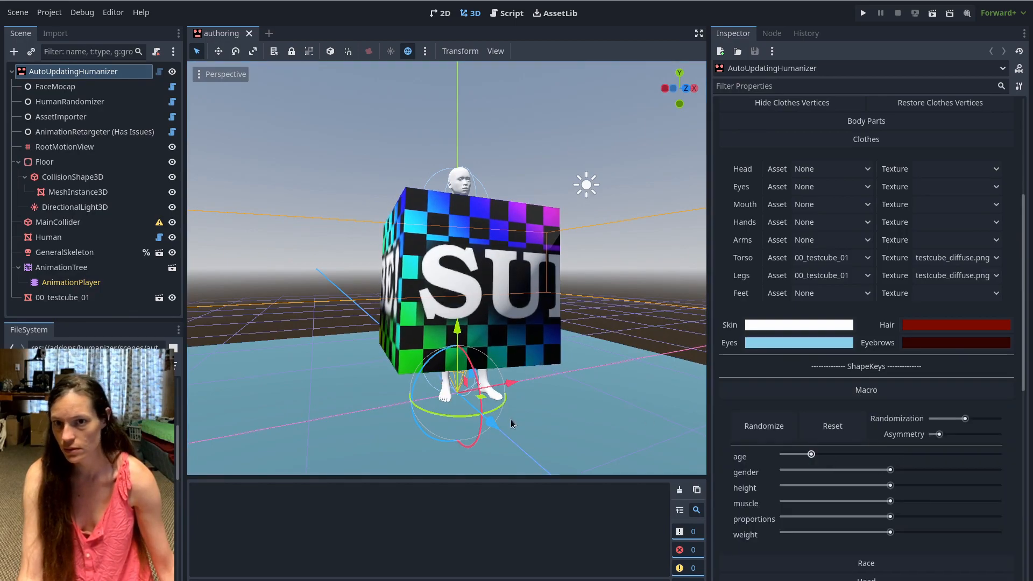
pyautogui.click(795, 455)
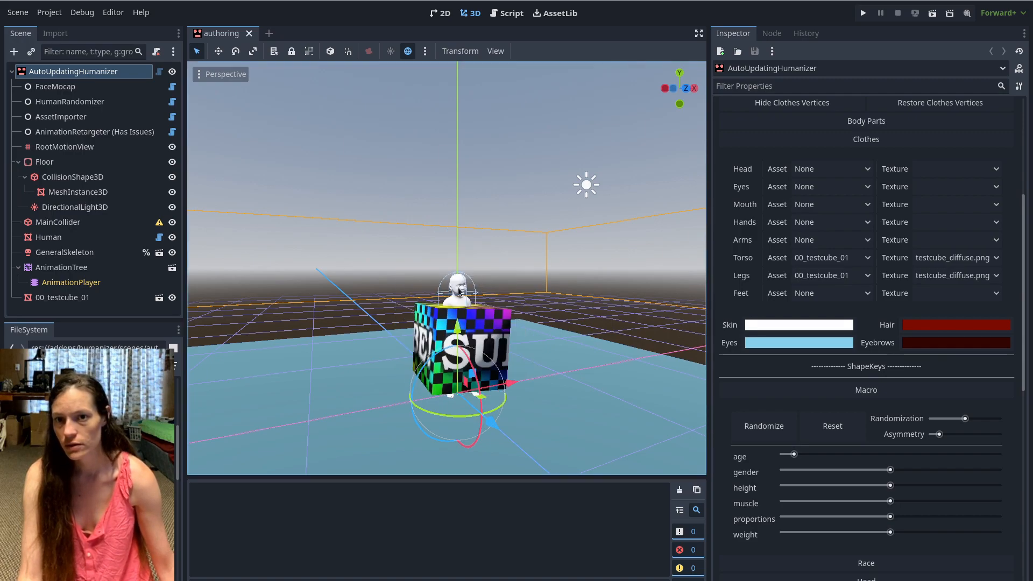
pyautogui.moveTo(583, 405); pyautogui.dragTo(390, 420, button='middle')
pyautogui.moveTo(501, 442); pyautogui.dragTo(591, 452, button='middle')
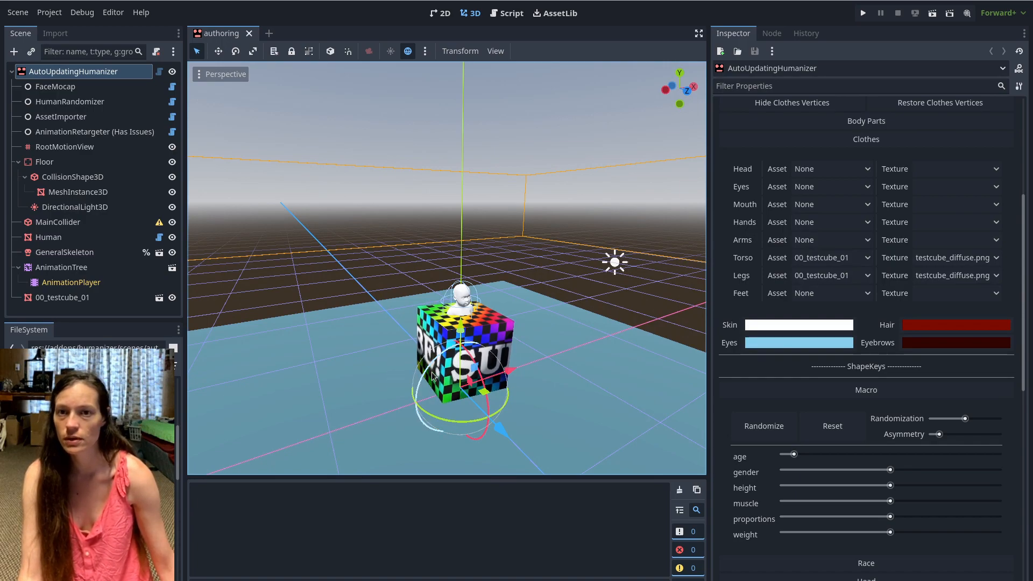
pyautogui.moveTo(528, 385); pyautogui.dragTo(196, 339, button='middle')
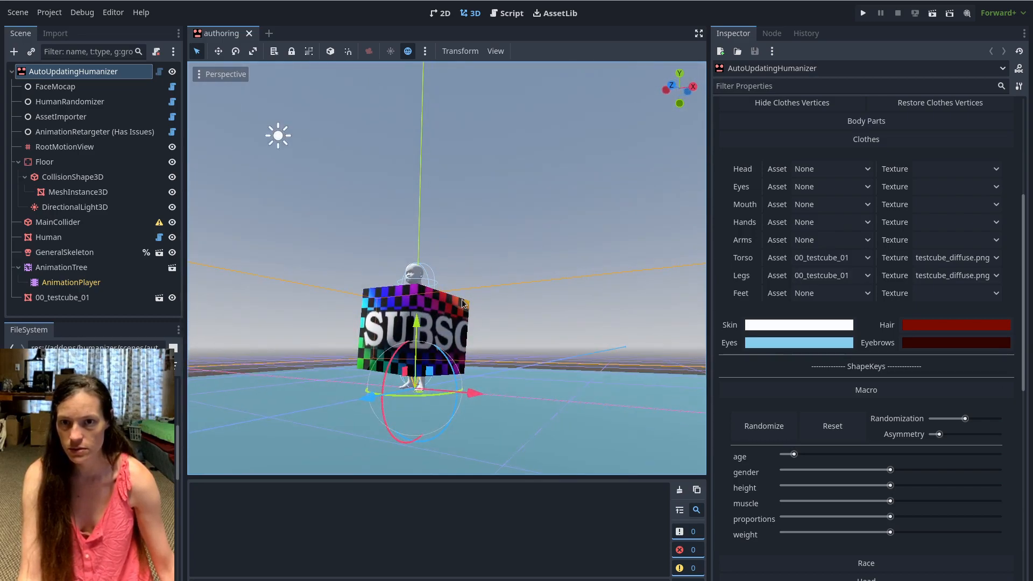
pyautogui.moveTo(442, 350); pyautogui.dragTo(479, 312, button='middle')
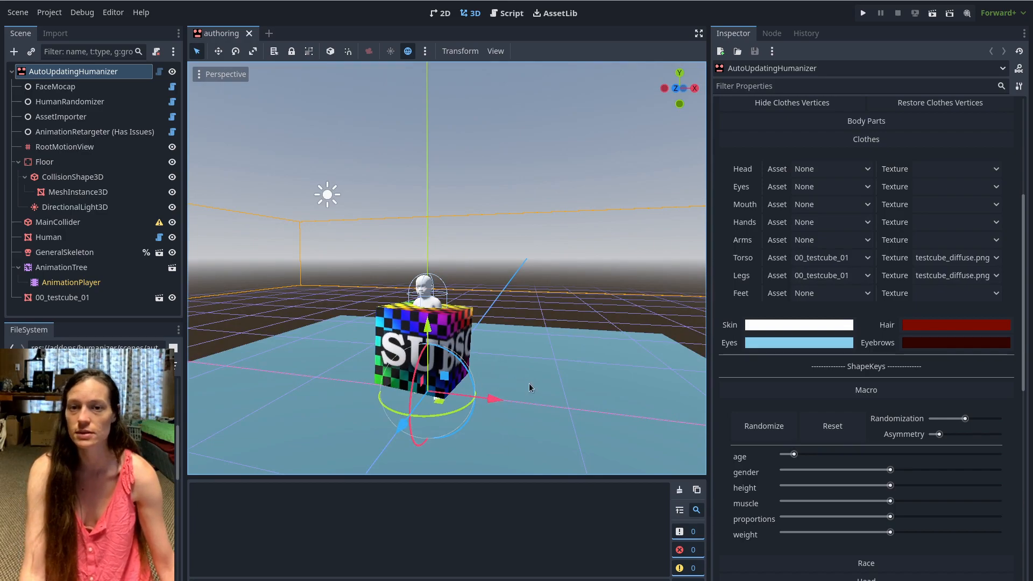
pyautogui.moveTo(531, 350); pyautogui.dragTo(466, 349, button='middle')
# Raise the human's age macro to slightly above the middle and examine the cube's fit on the adult body from several sides.
pyautogui.click(892, 455)
pyautogui.moveTo(902, 459); pyautogui.dragTo(914, 457)
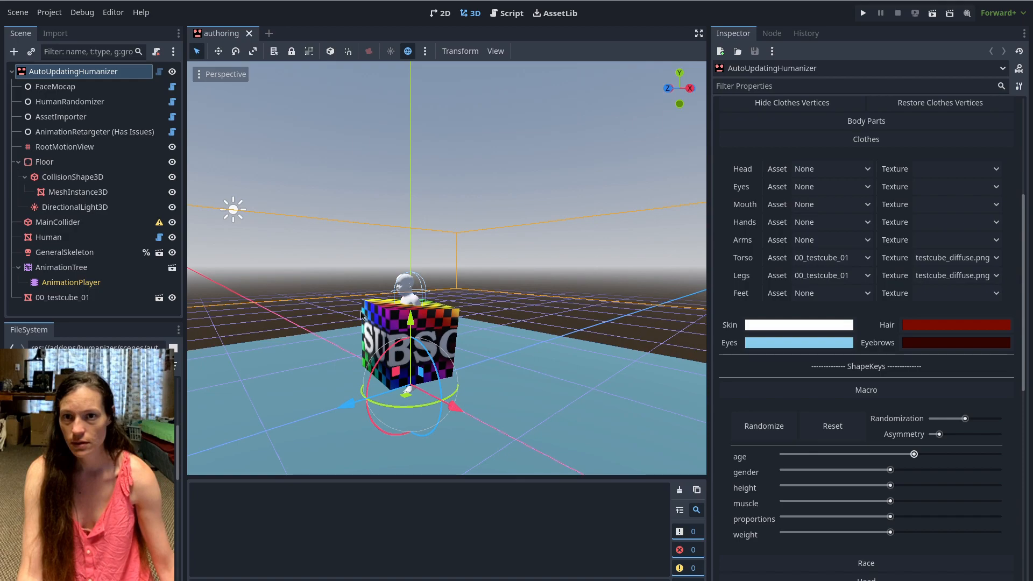
pyautogui.moveTo(409, 348); pyautogui.dragTo(534, 301, button='middle')
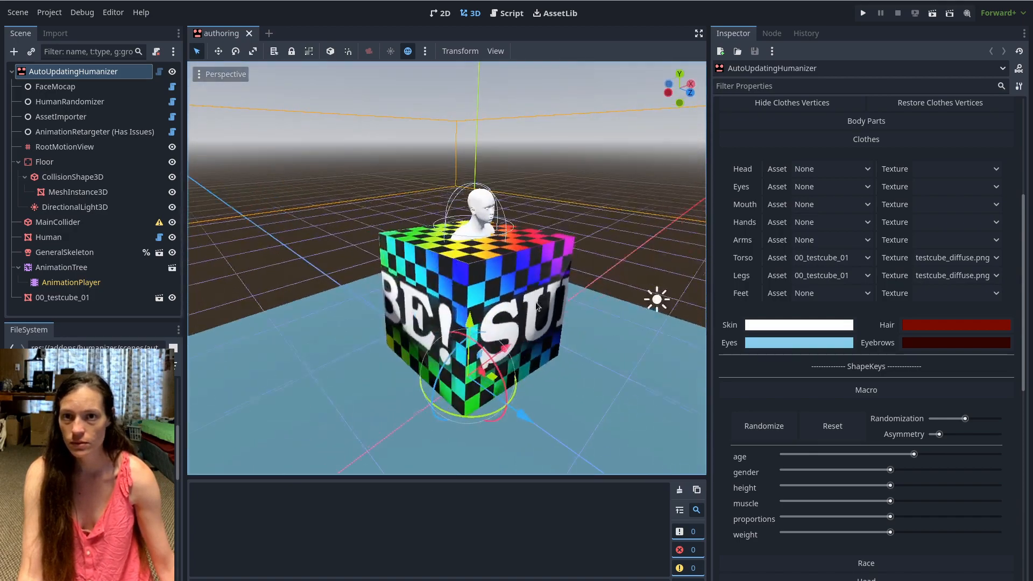
pyautogui.moveTo(359, 311); pyautogui.dragTo(423, 324, button='middle')
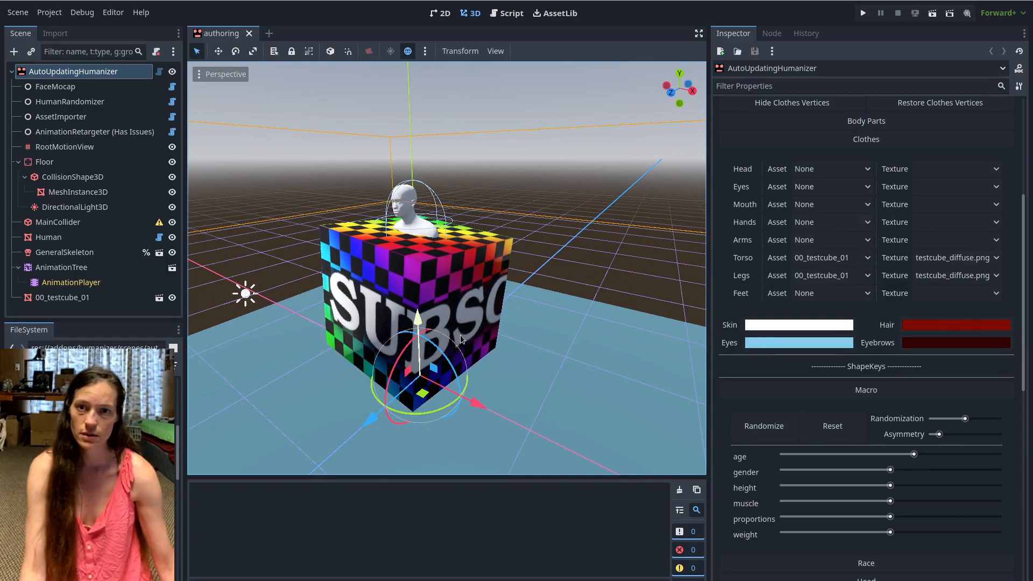
pyautogui.moveTo(512, 342); pyautogui.dragTo(503, 319, button='middle')
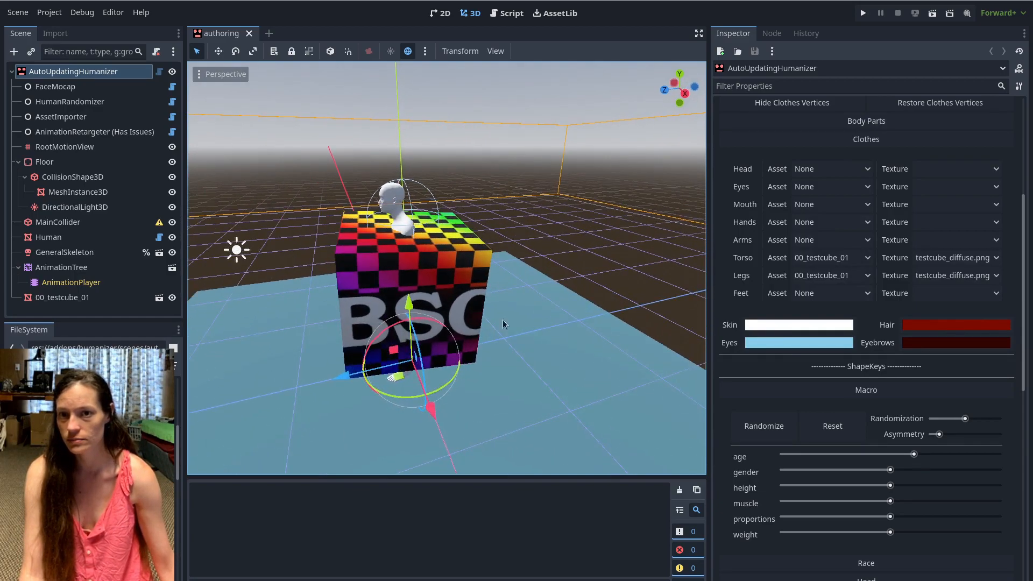
pyautogui.moveTo(496, 369); pyautogui.dragTo(478, 314, button='middle')
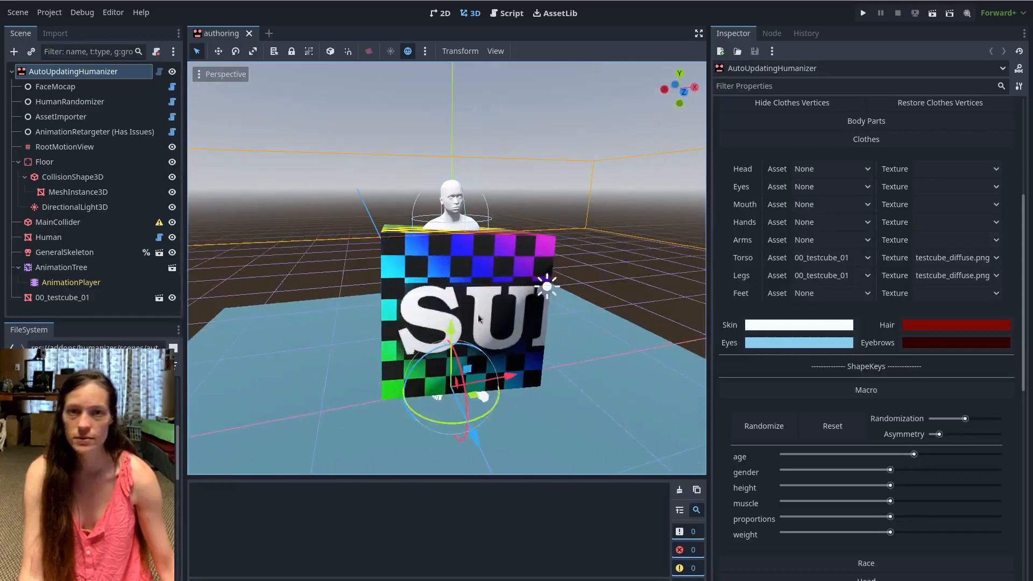
pyautogui.moveTo(573, 188); pyautogui.dragTo(484, 237, button='middle')
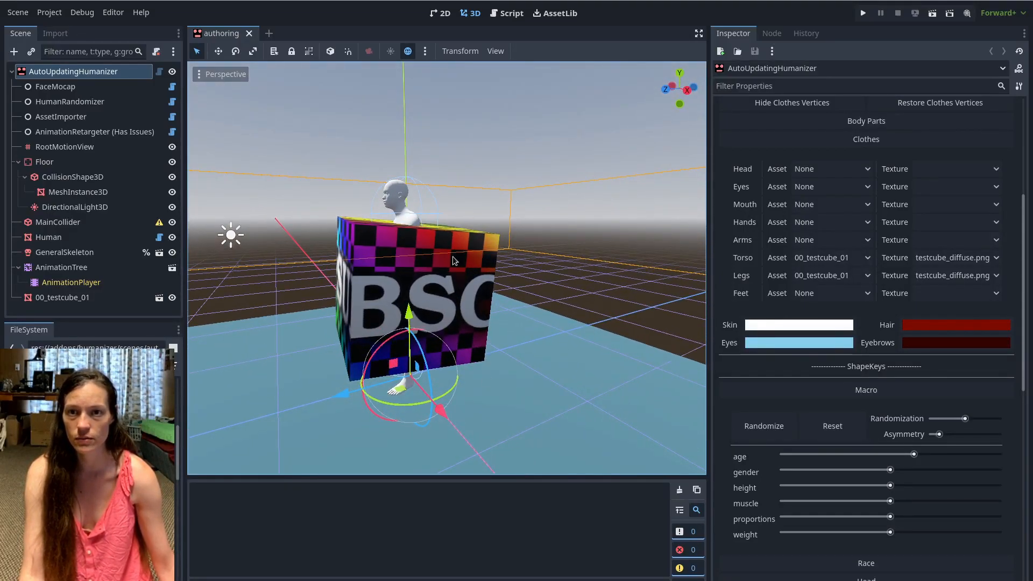